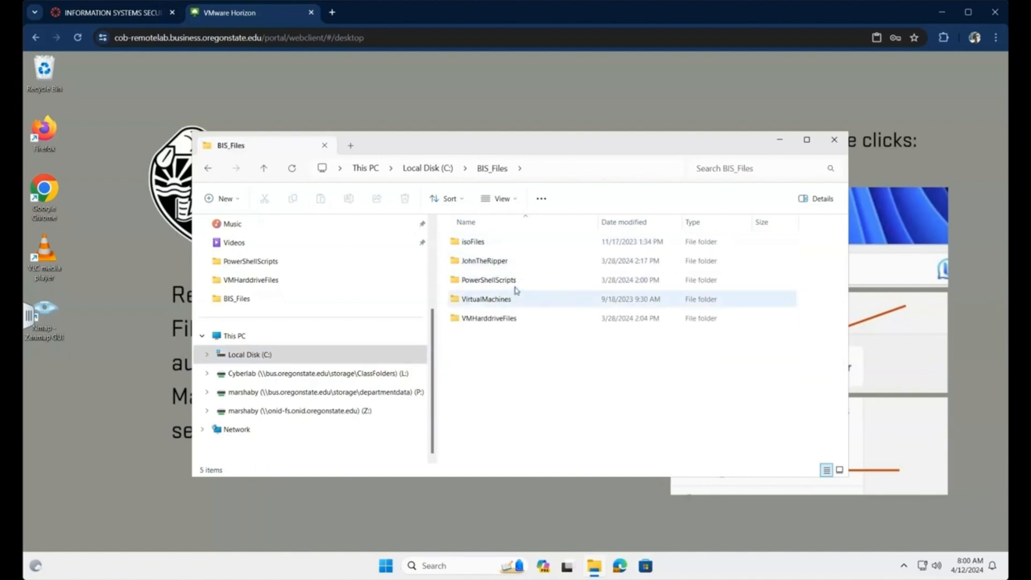
- In BIS_Files\PowerShellScripts, bring up the actions menu for the StartFirewallLab batch file
click(494, 281)
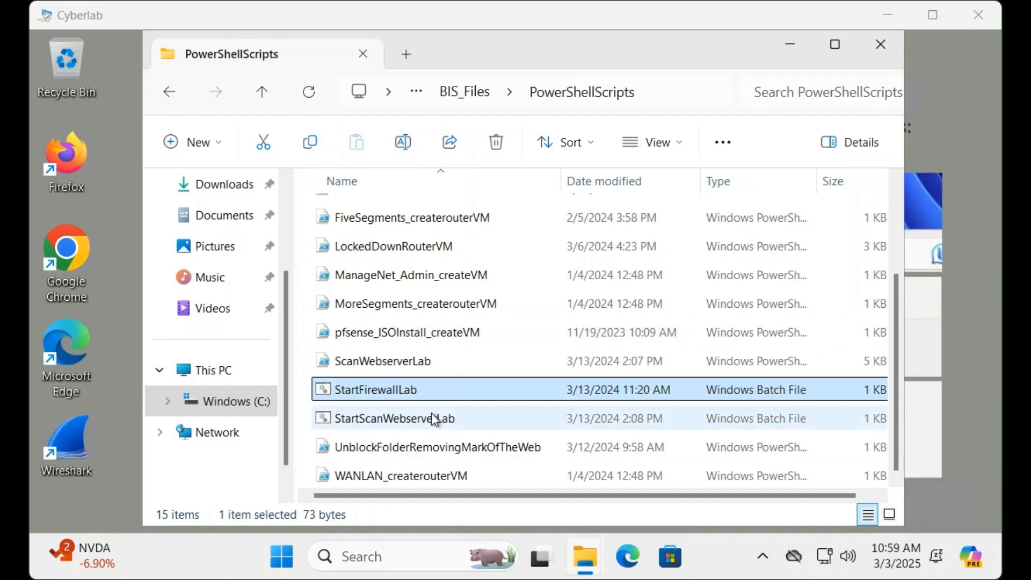
right_click(396, 391)
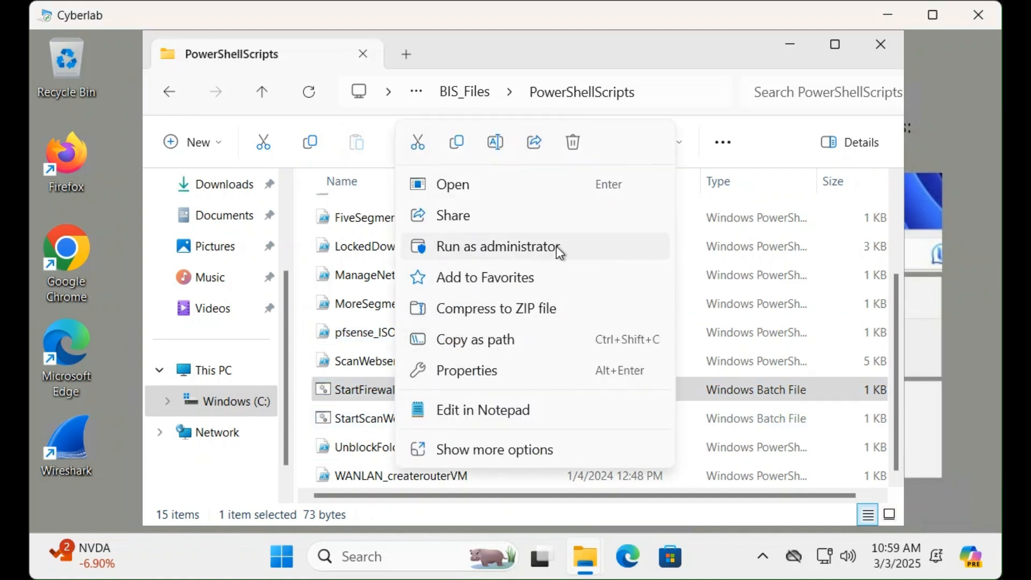
- Run StartFirewallLab as administrator, approving UAC with the local admin username and password
click(496, 256)
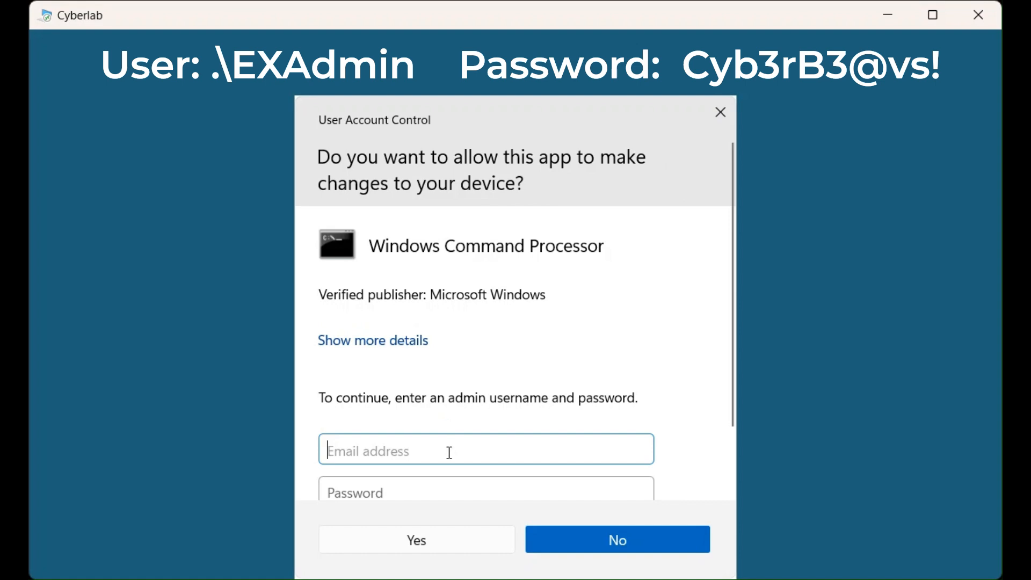
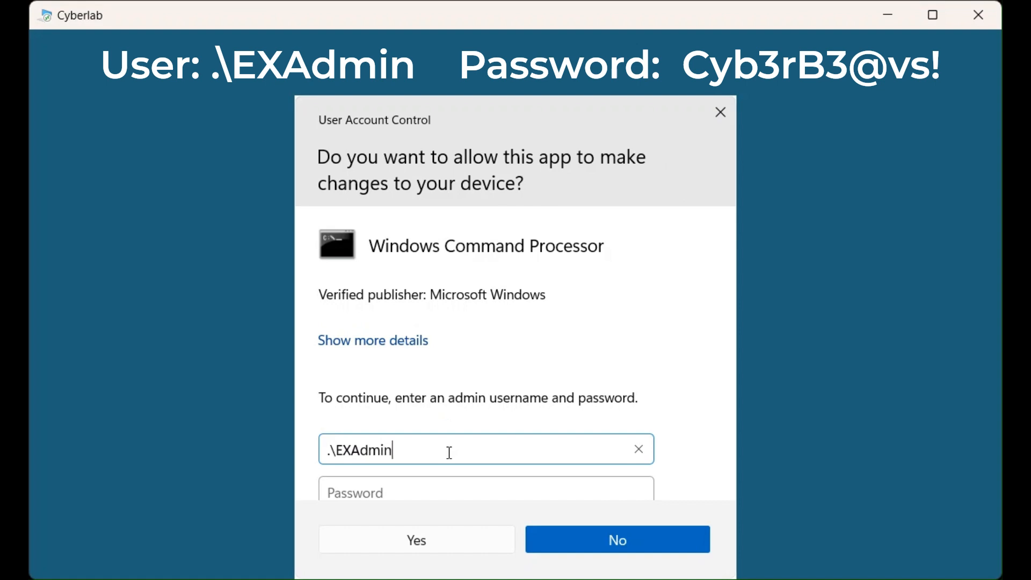
key(Tab)
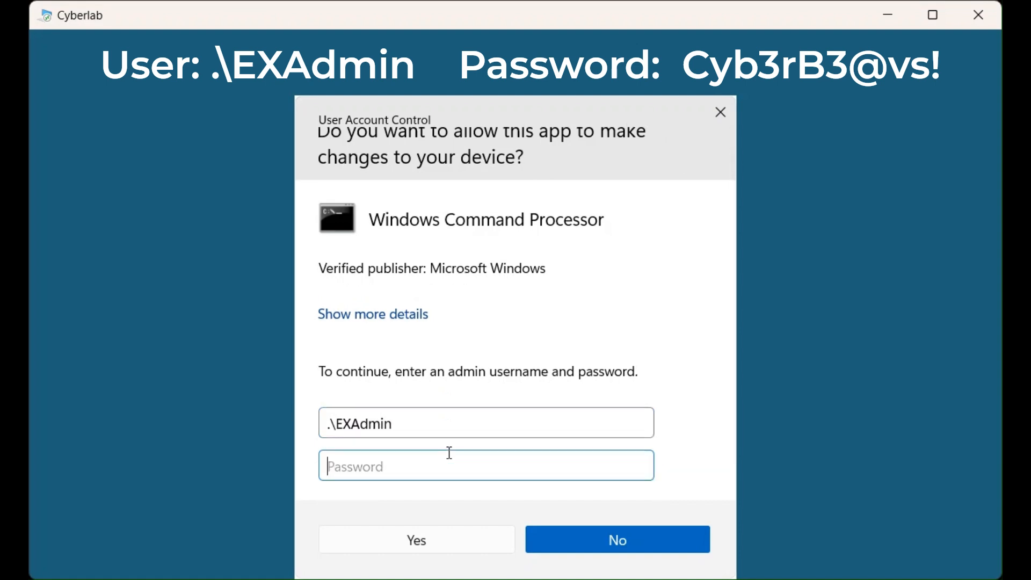
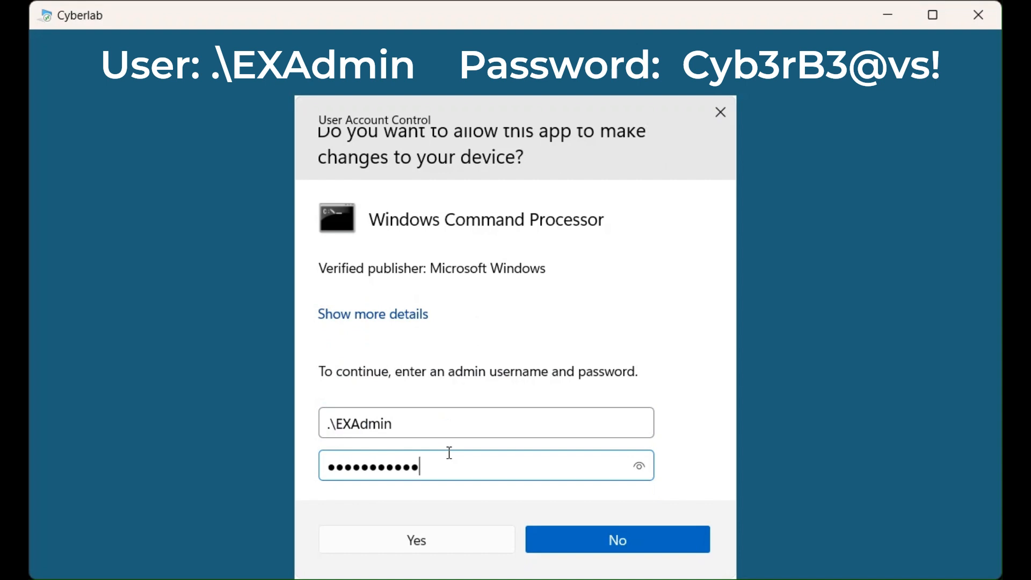
click(640, 466)
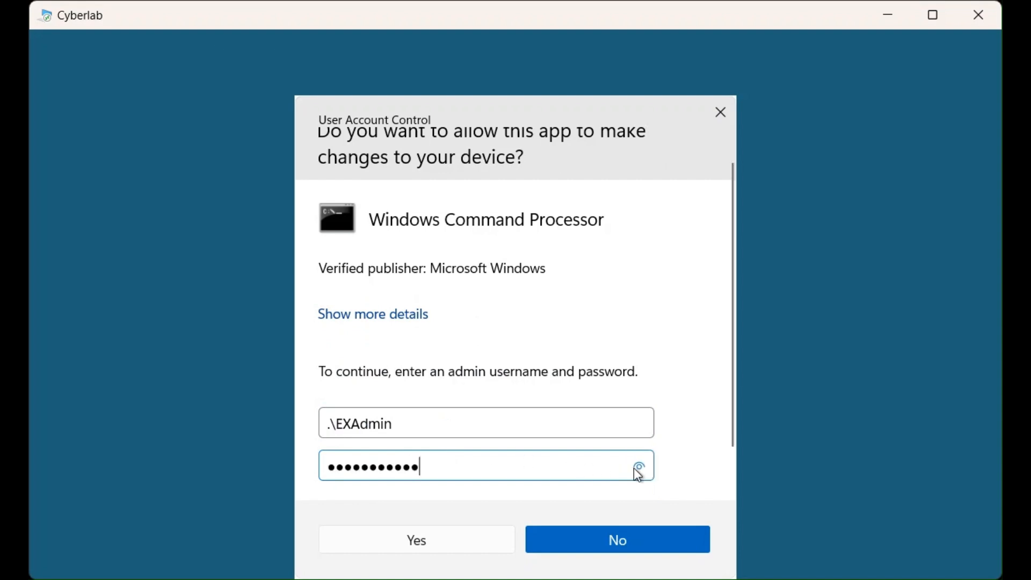
click(430, 540)
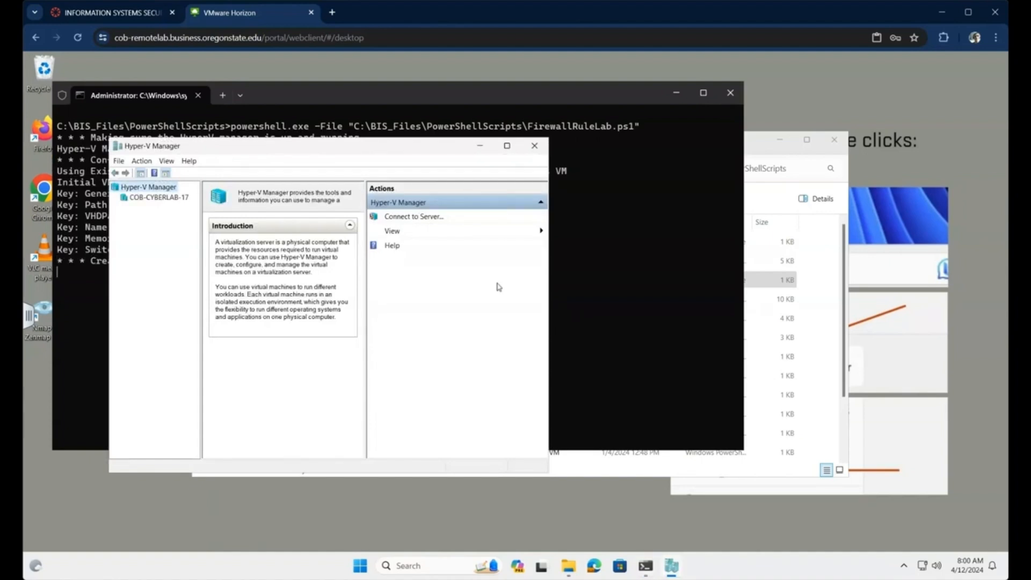
- Show COB-CYBERLAB-17's virtual machines, enlarge the list, and connect to Admin_ManageNet
click(481, 99)
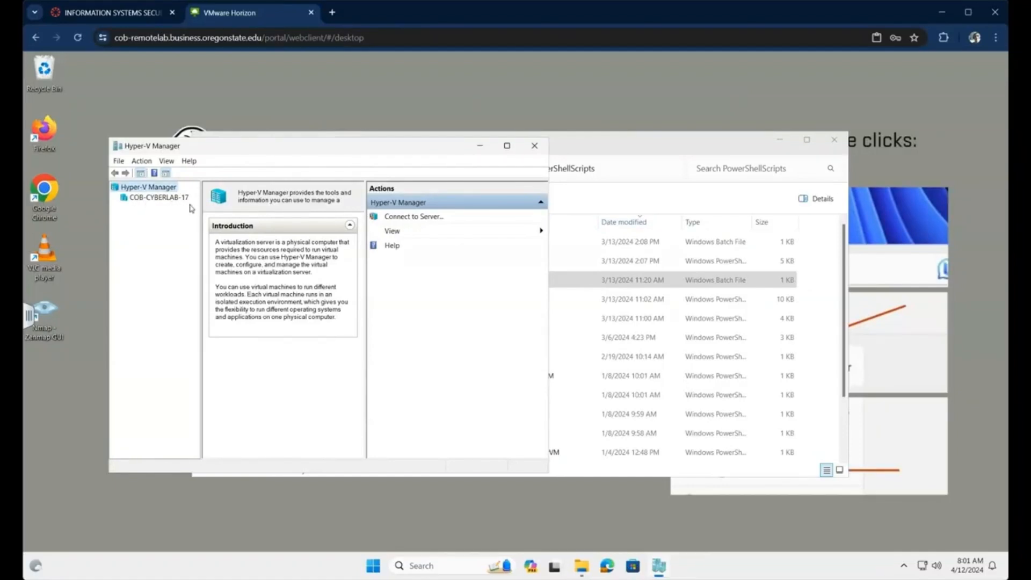
click(161, 199)
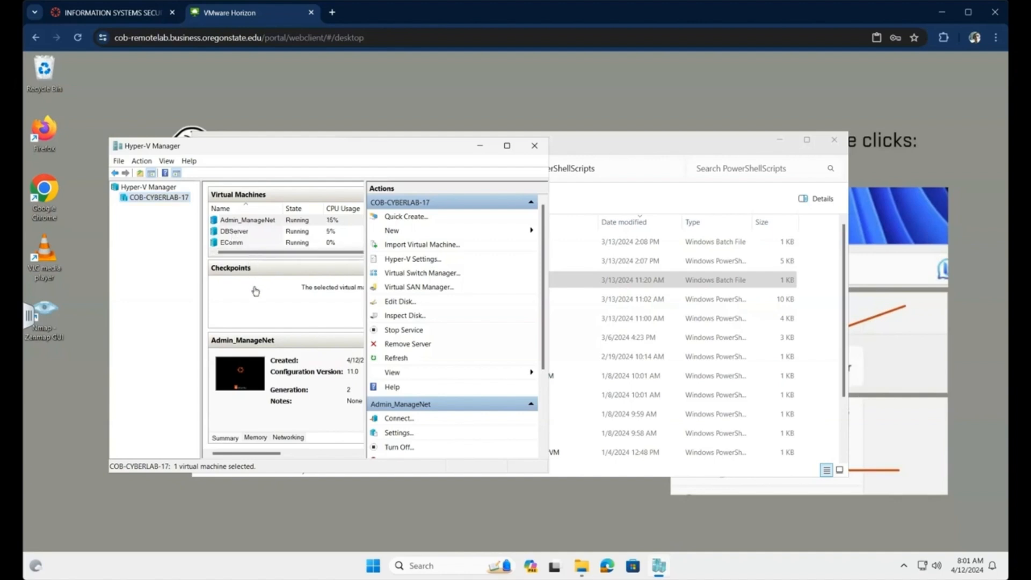
drag(263, 259, 263, 282)
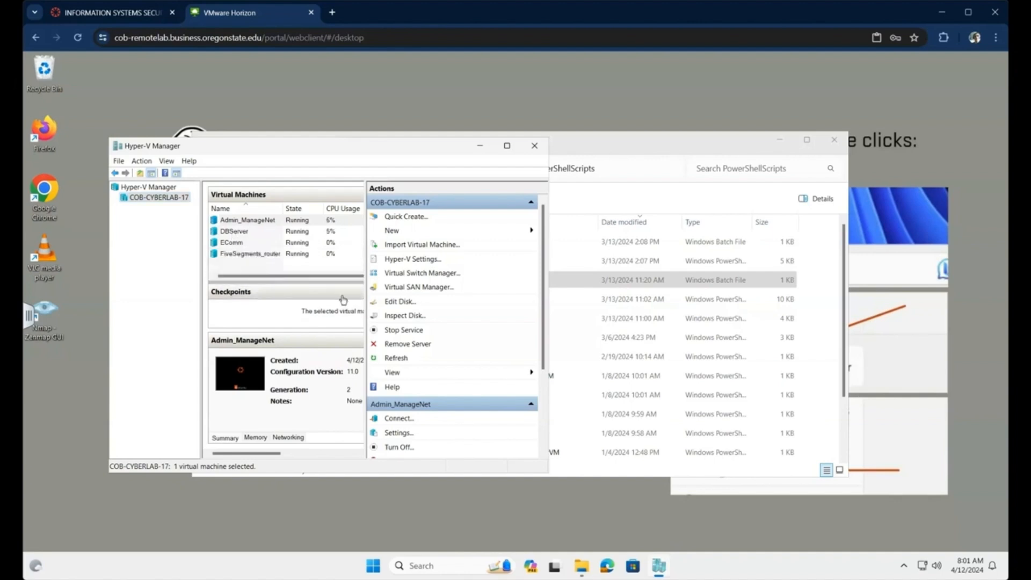
click(245, 223)
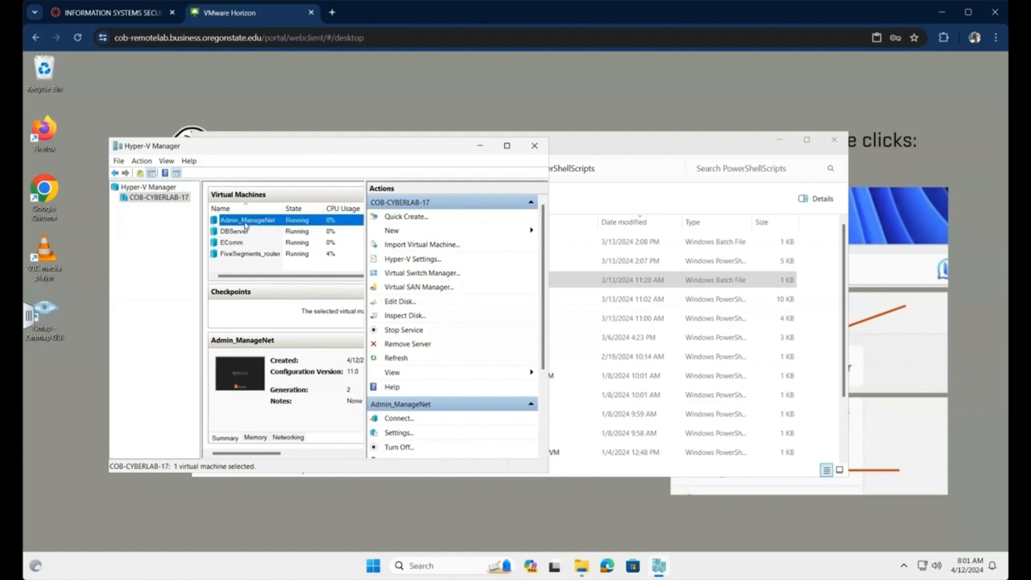
double_click(245, 222)
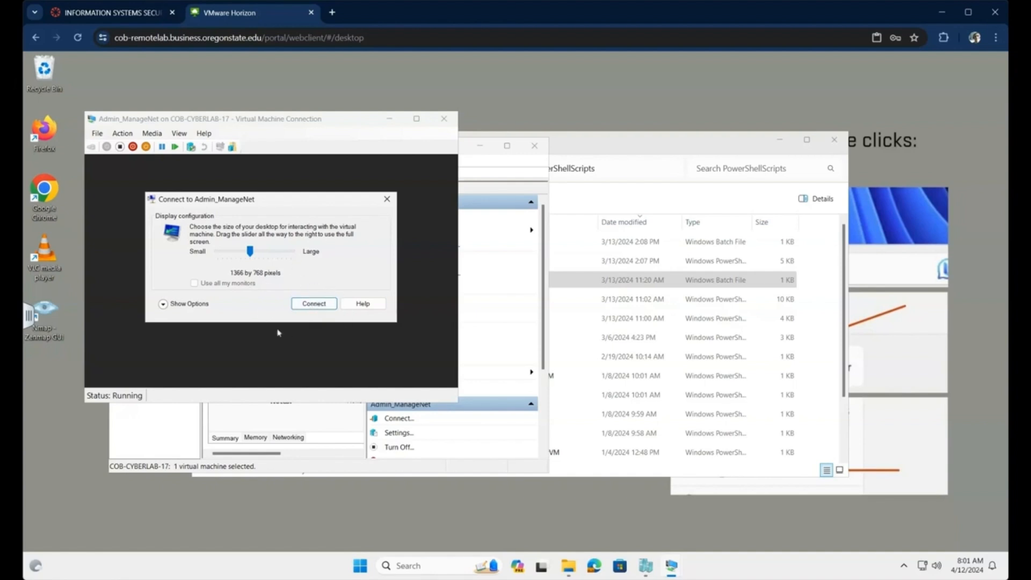
- Connect at 1366 by 768 and log in to the xrdp Xorg session with the admin credentials
click(322, 305)
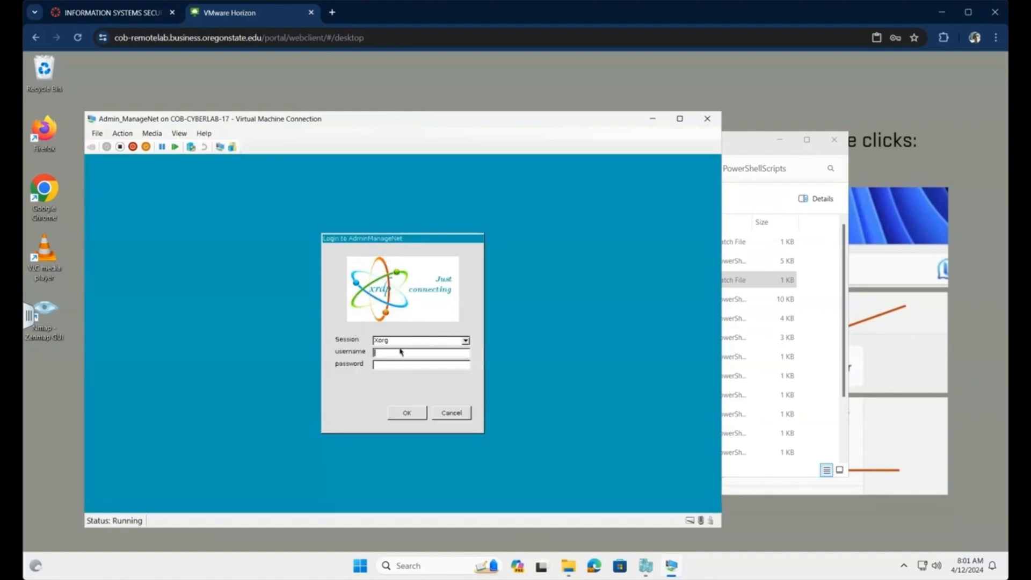
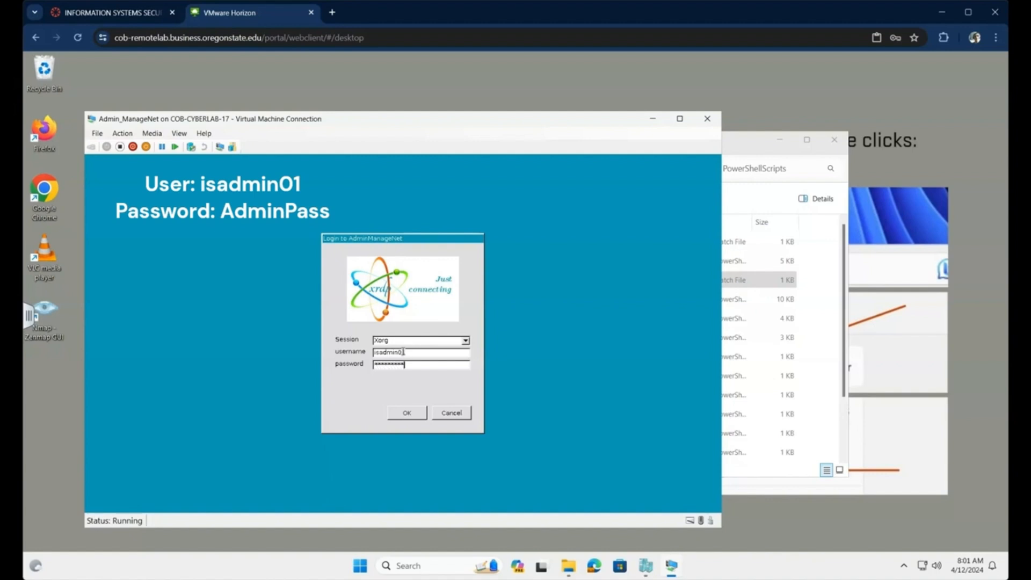
click(406, 412)
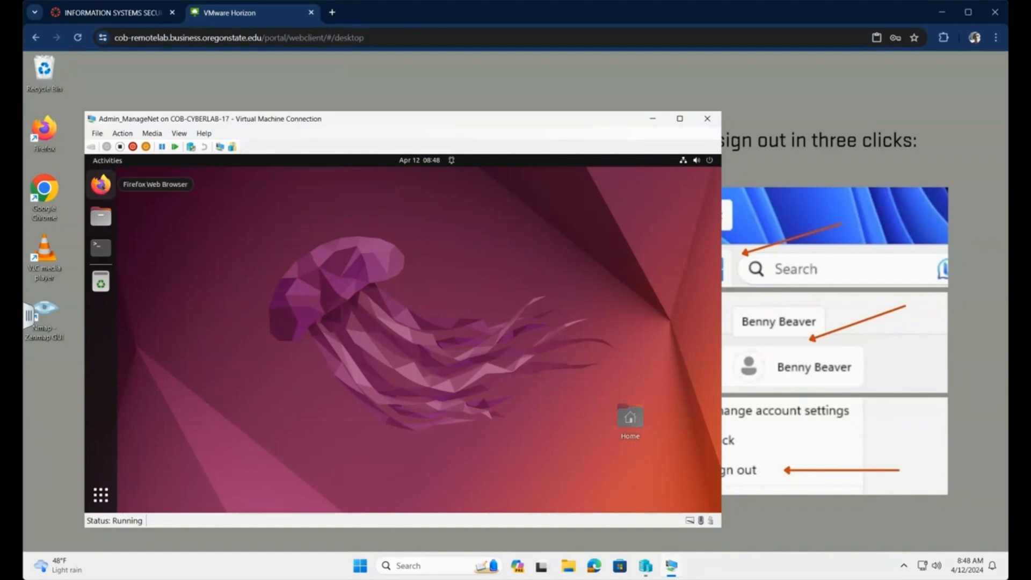
click(101, 184)
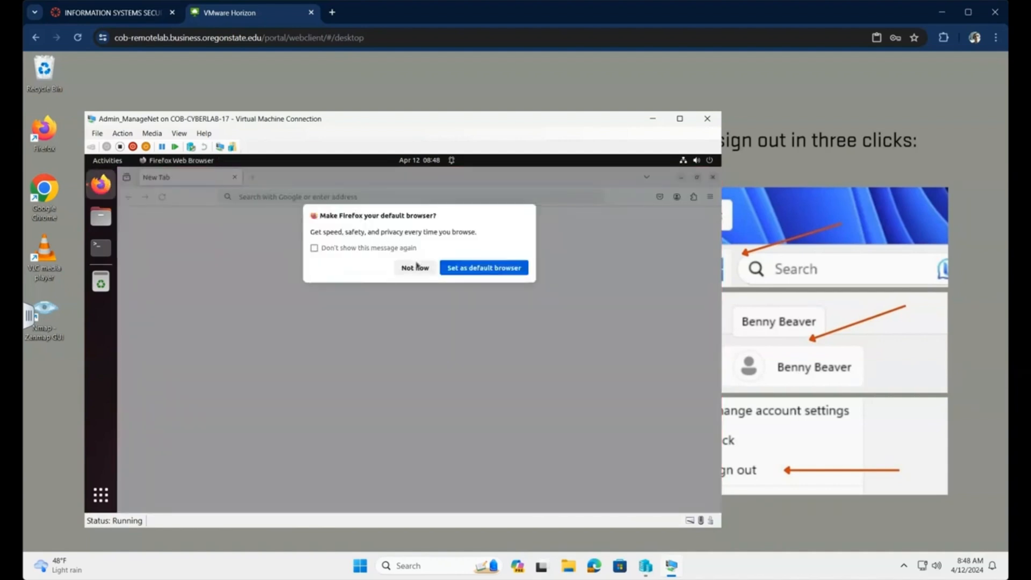
click(416, 268)
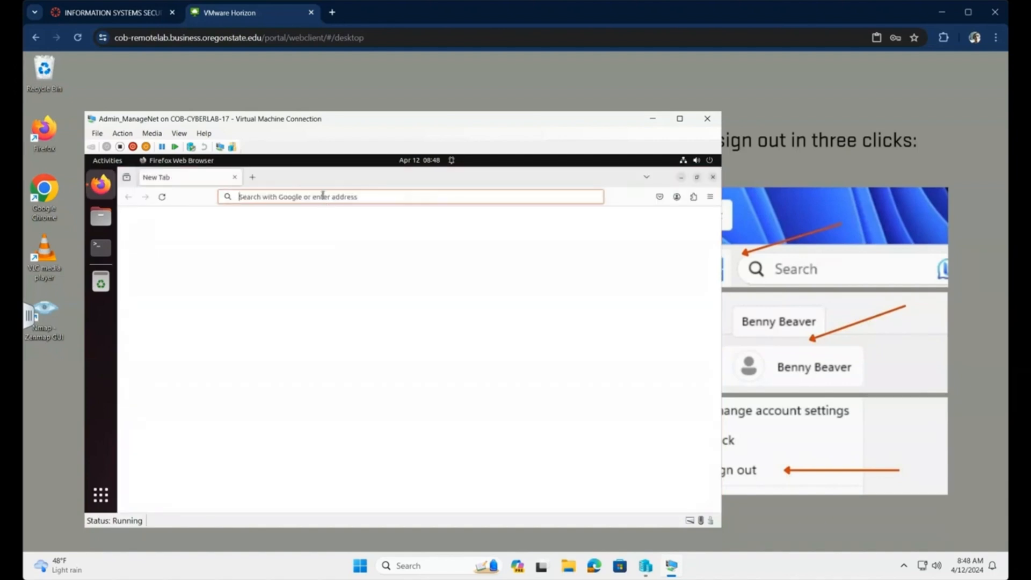
text(10)
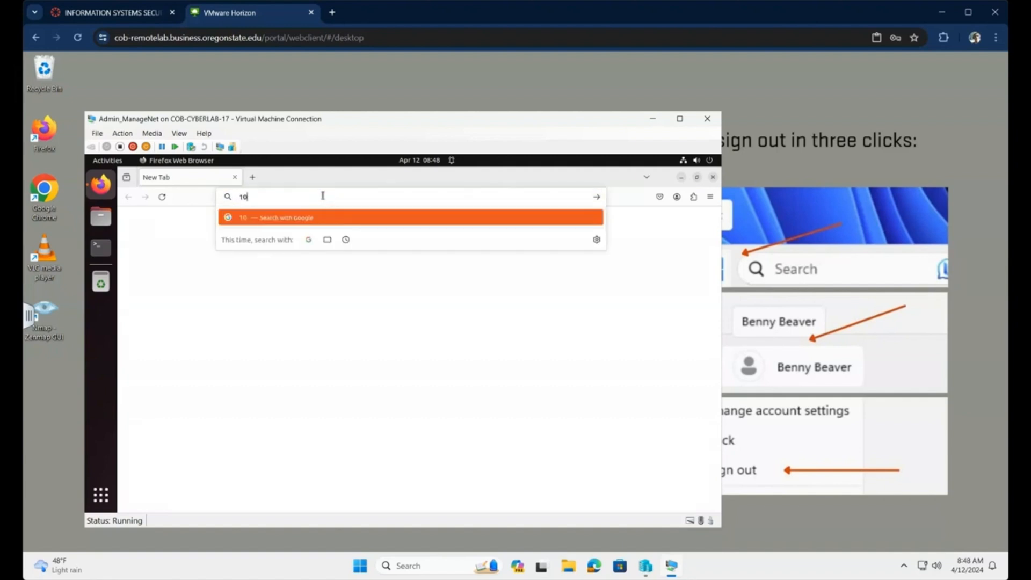
text(.0.4.1/)
key(Return)
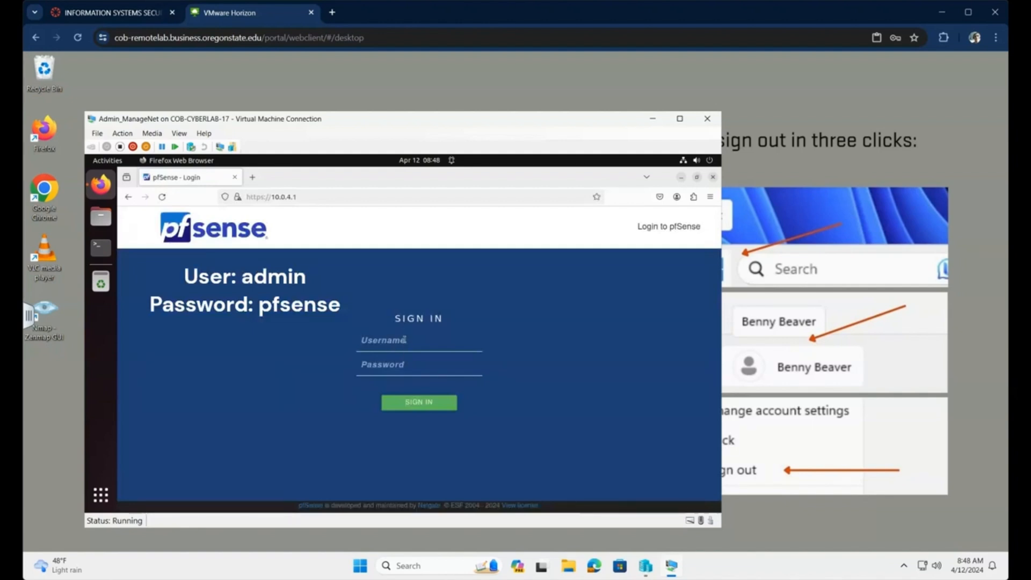
- Sign in to pfSense with the admin username and its password
click(404, 339)
text(admin)
key(Tab)
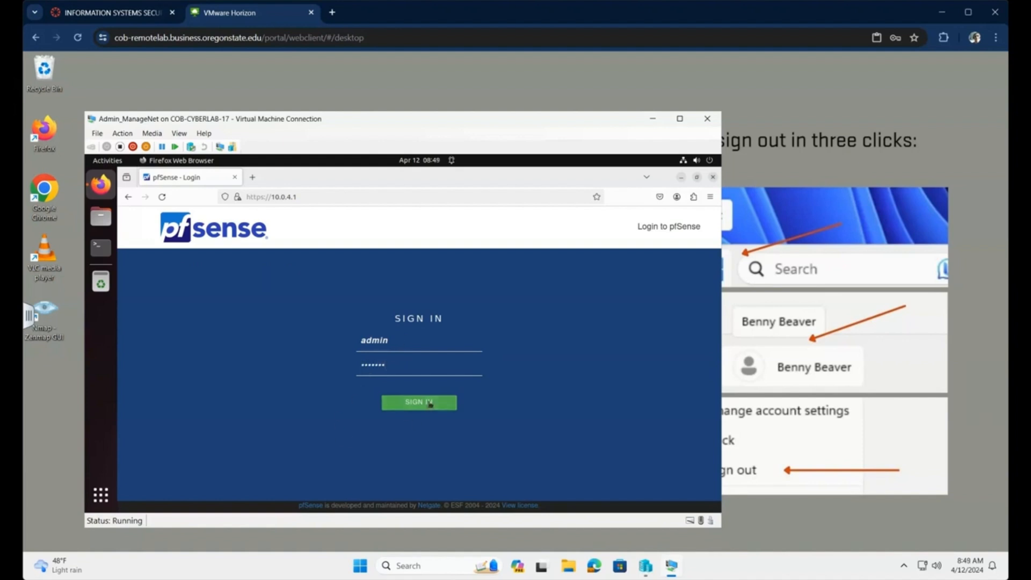
click(430, 404)
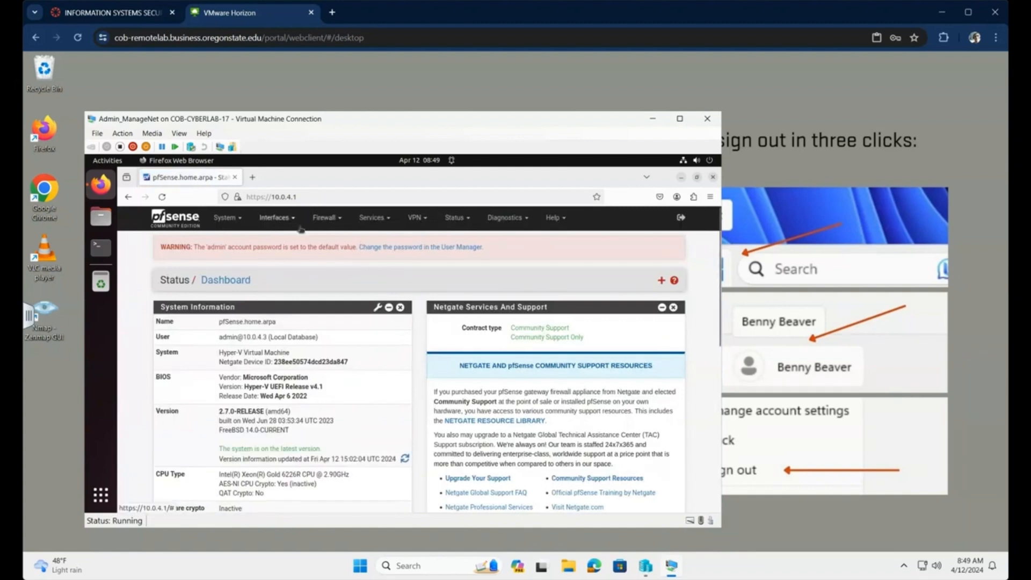
- Go to Firewall > Aliases and add a new IP alias
click(339, 220)
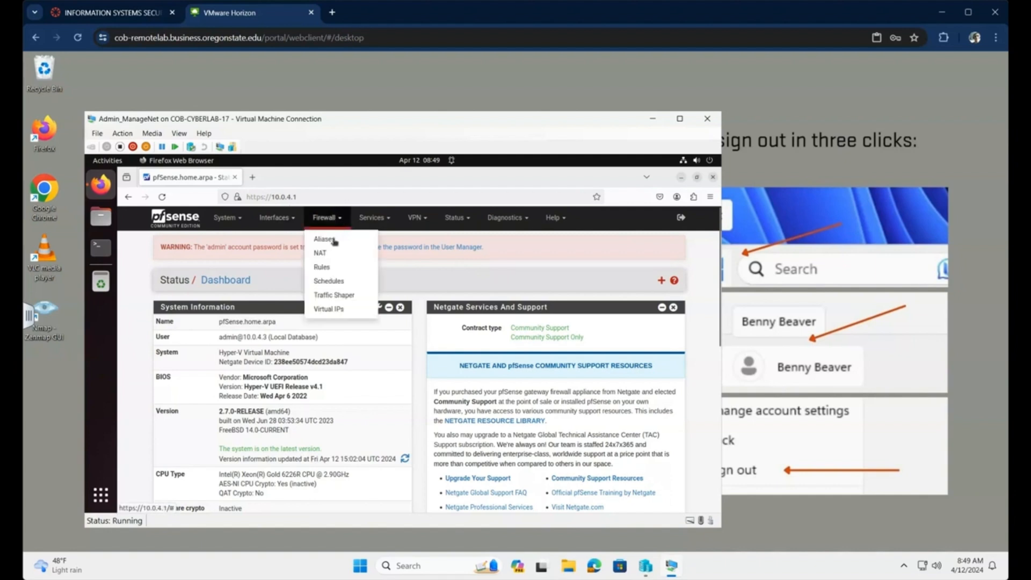
click(333, 239)
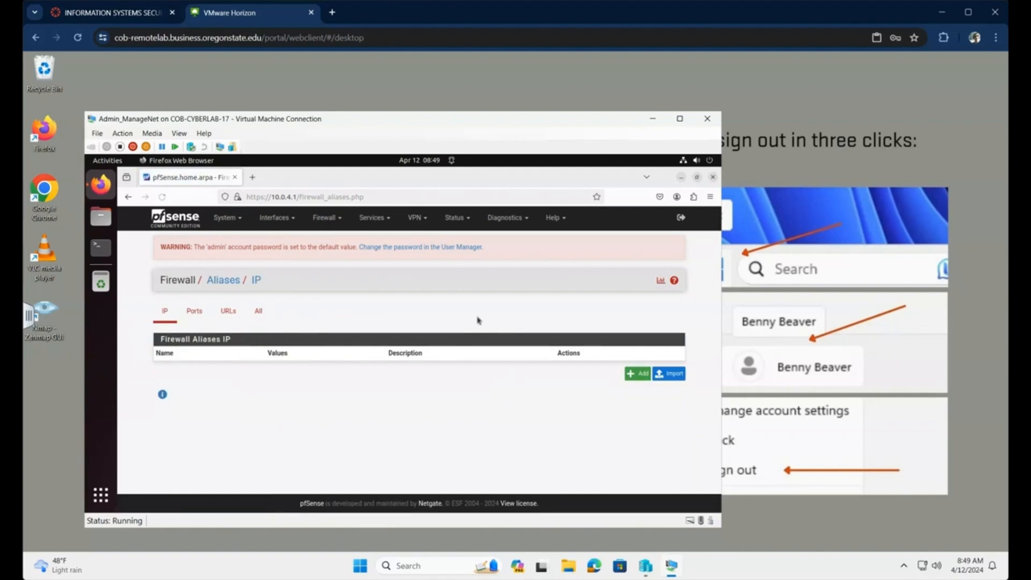
click(638, 378)
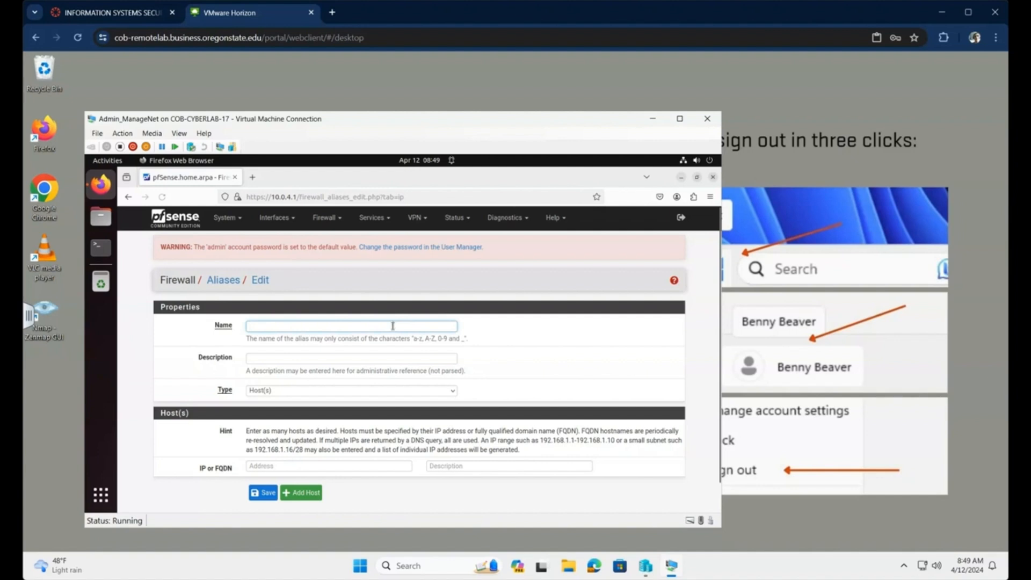
- Name the alias RFC1918, type Network(s), described 'Private IP address ranges by IANA'
text(RFC1918)
click(298, 395)
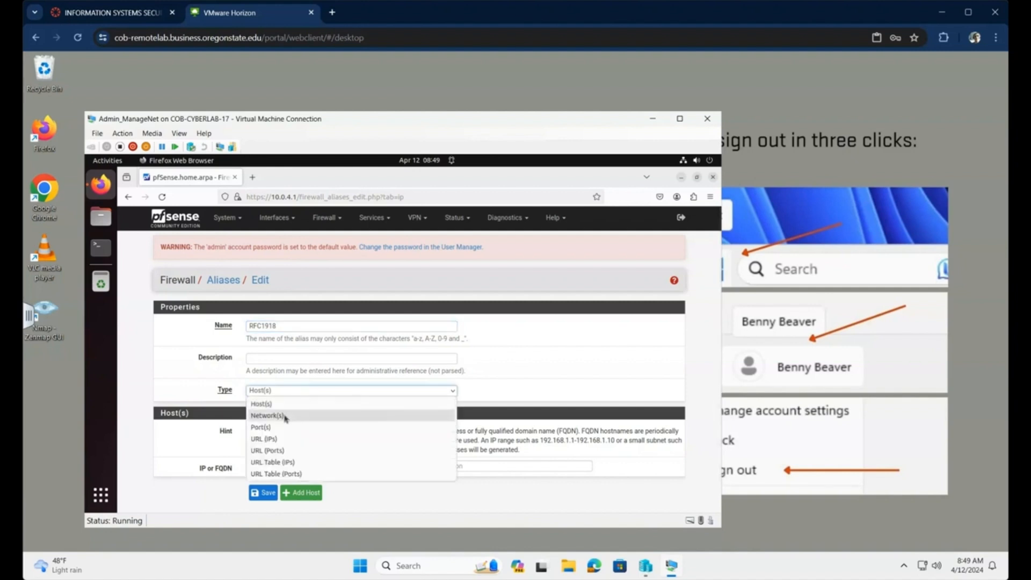
click(285, 416)
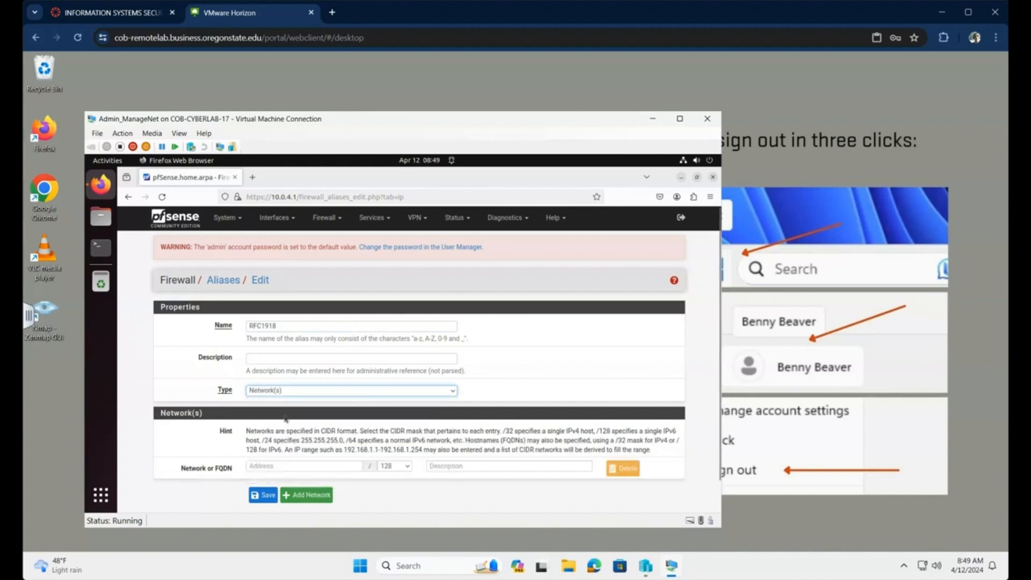
click(284, 359)
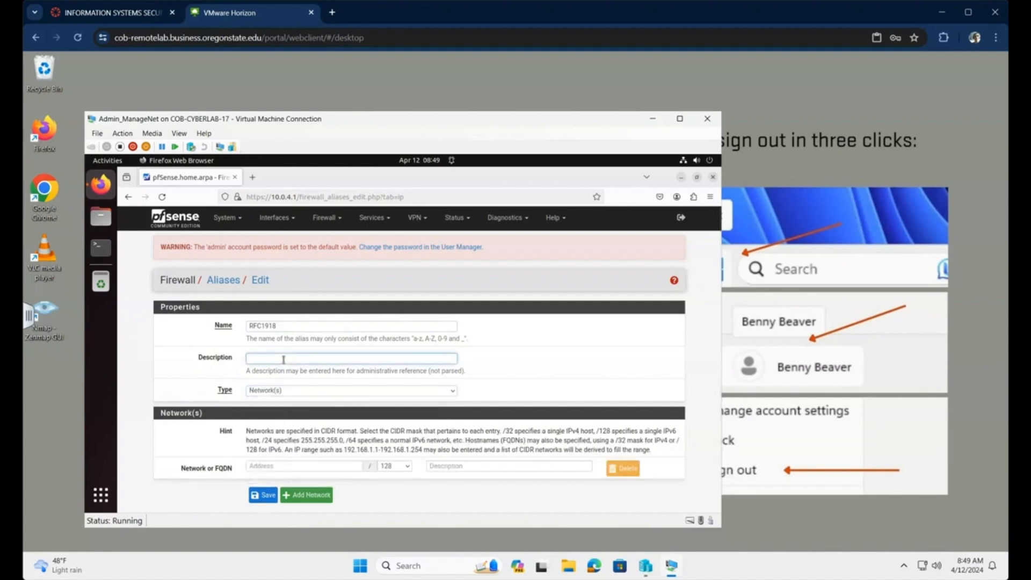
text(Private IP address ranges by IANA)
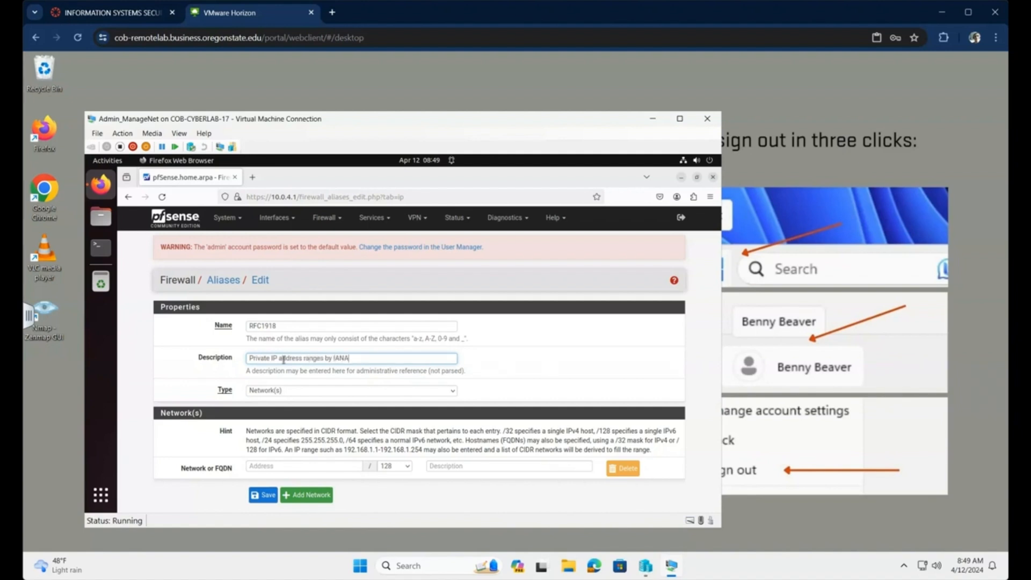
- Enter 10.0.0.0/8 as the alias's first network
click(326, 467)
text(10.0)
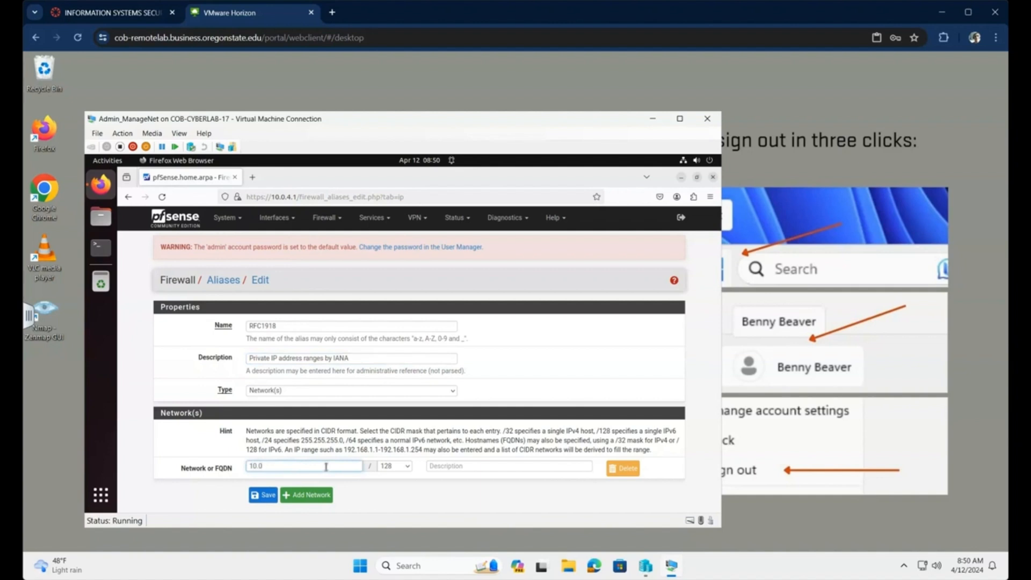
text(.0.0)
click(400, 466)
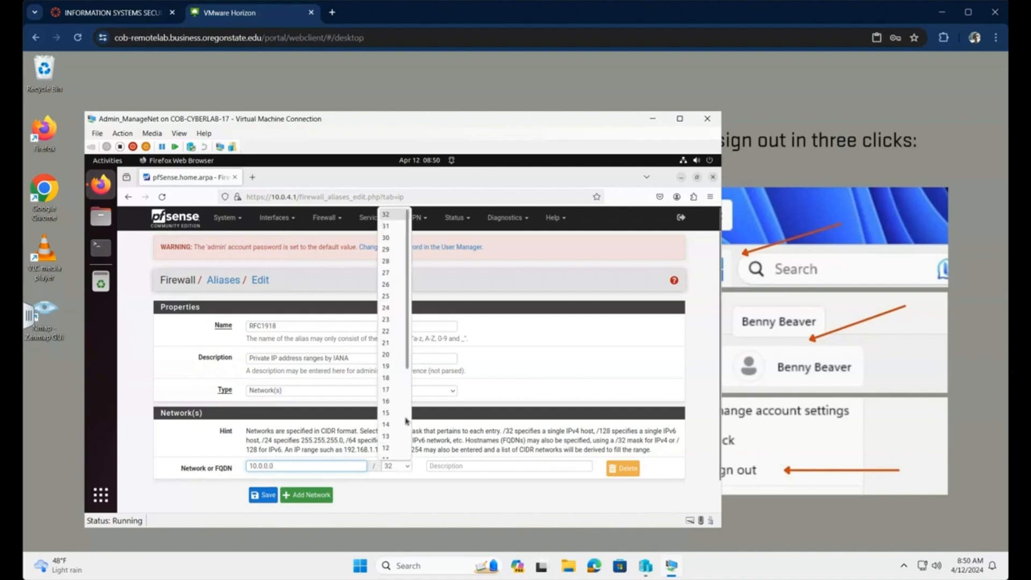
scroll(405, 422, down, 4)
click(390, 371)
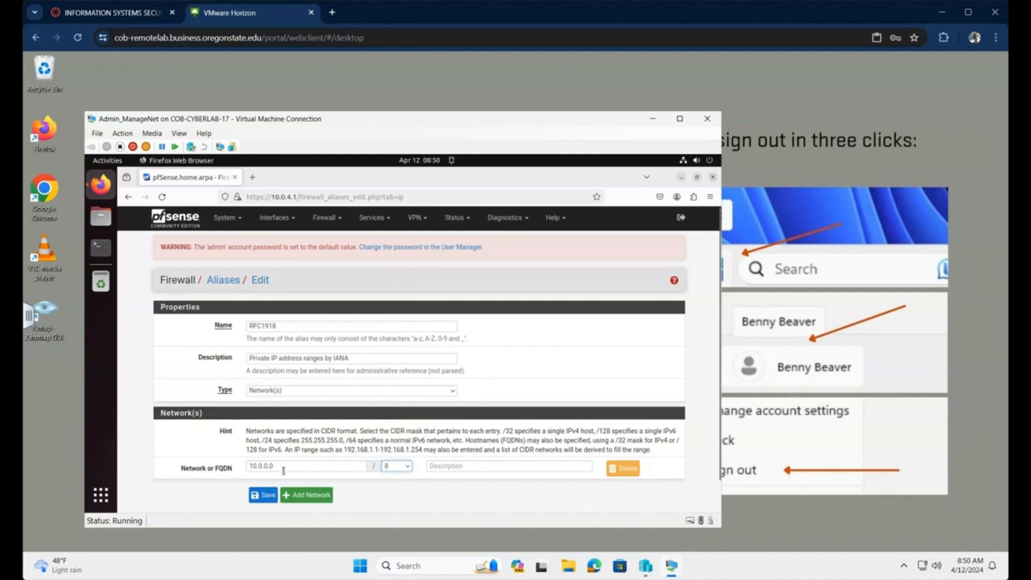
- Add networks 172.16.0.0/12 and 192.168.0.0/16 to the RFC1918 alias
click(319, 494)
click(303, 483)
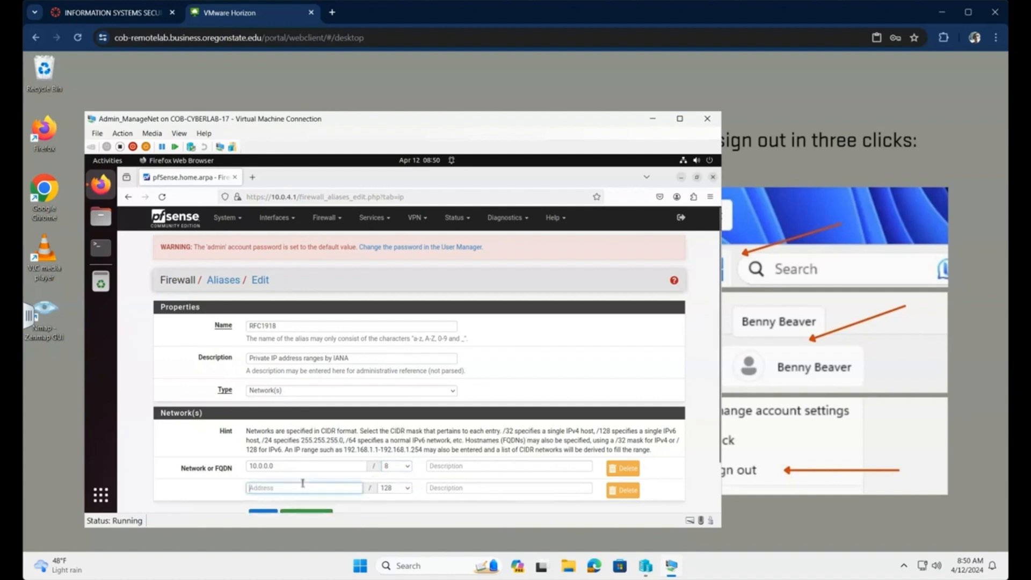
text(1)
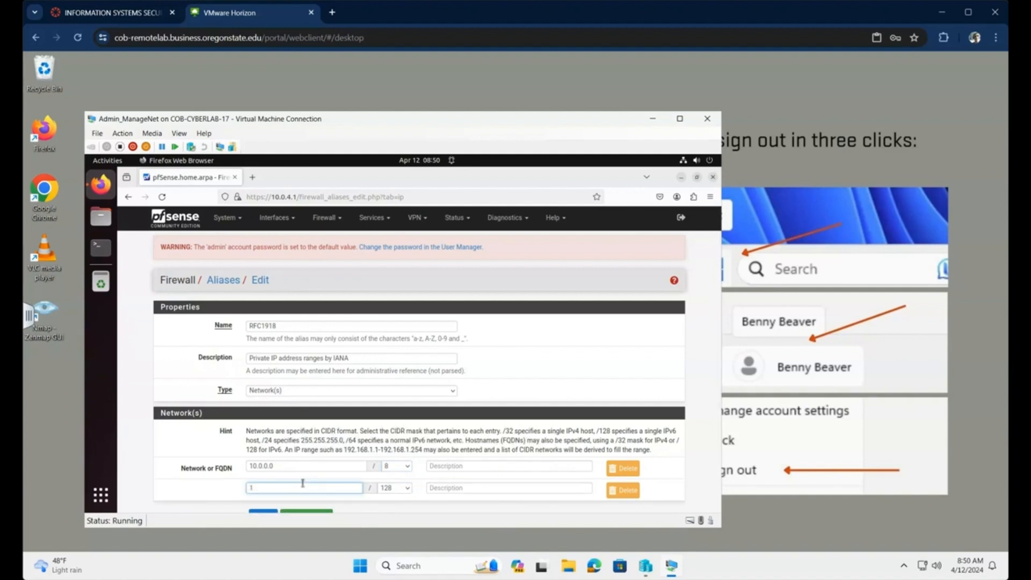
text(72.16.0.0)
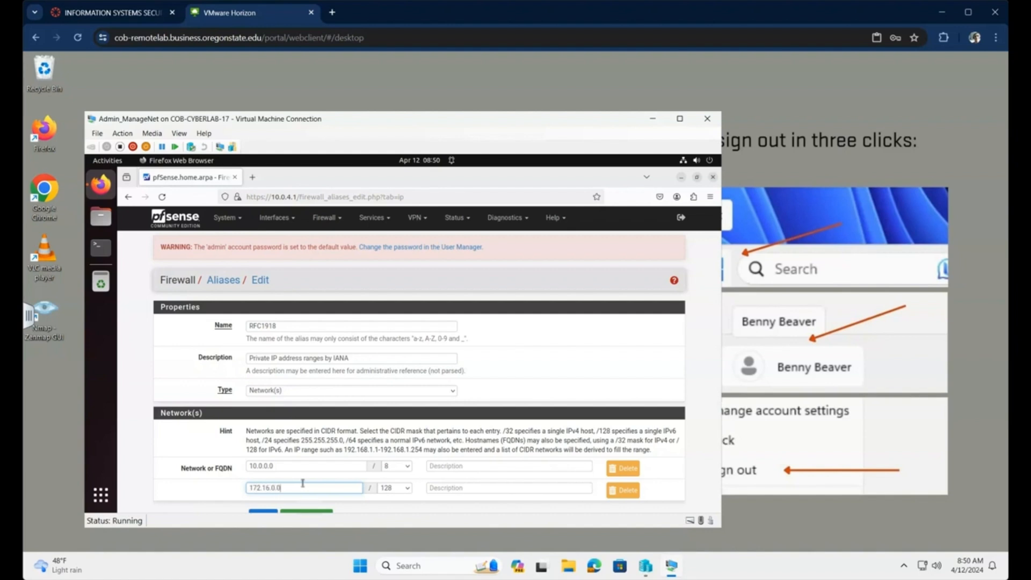
click(408, 489)
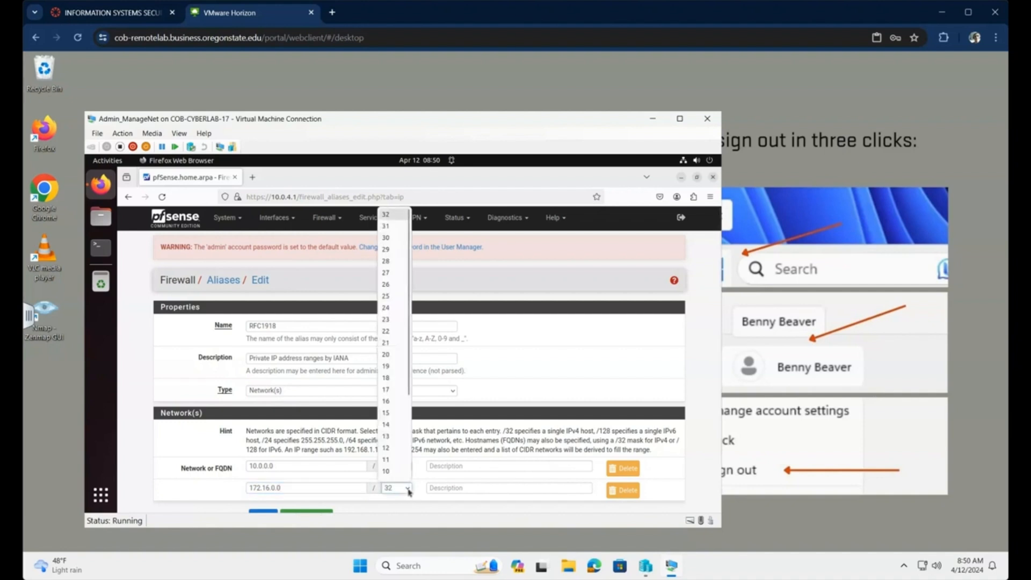
click(393, 448)
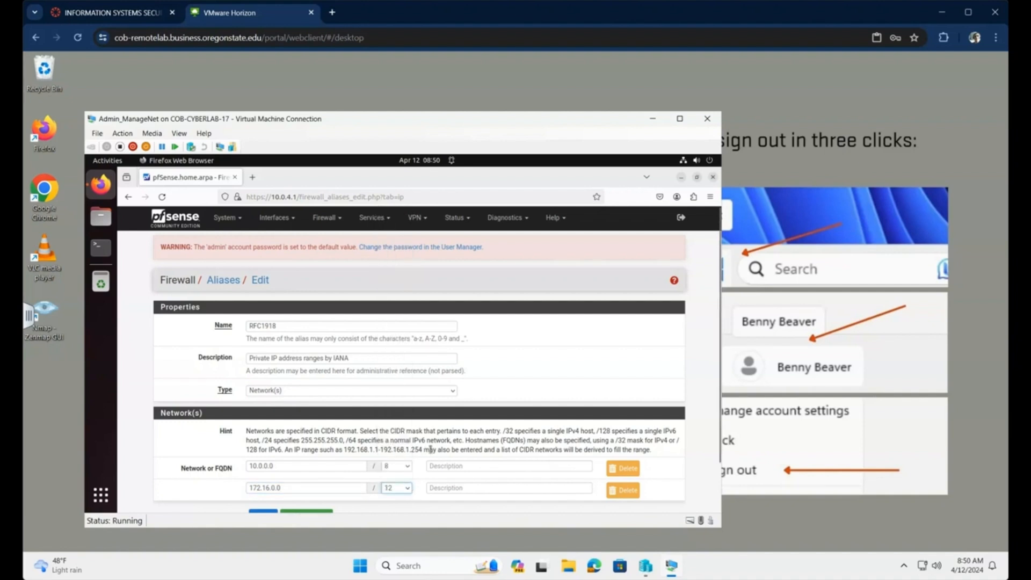
scroll(423, 468, down, 2)
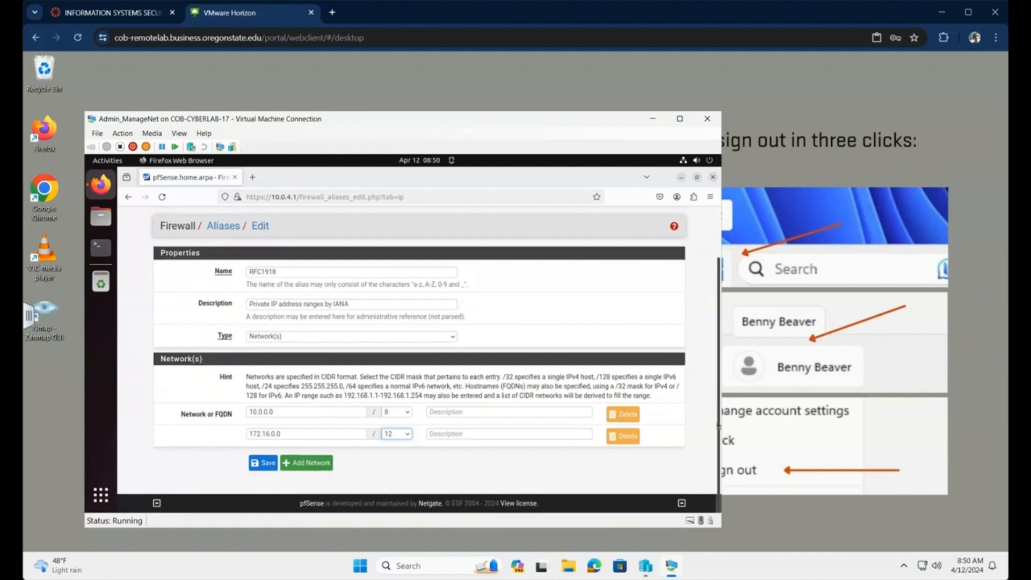
click(303, 466)
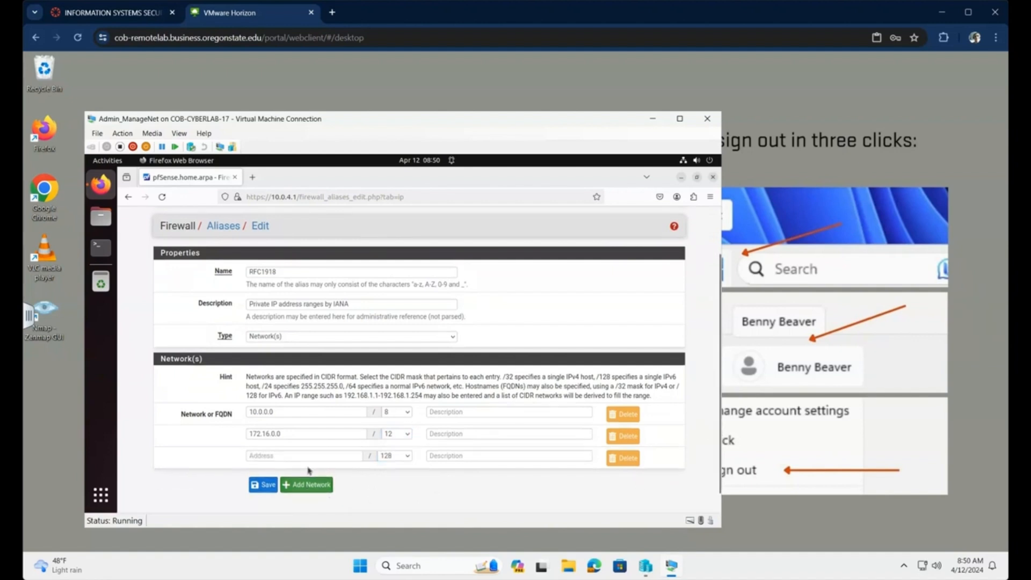
click(299, 455)
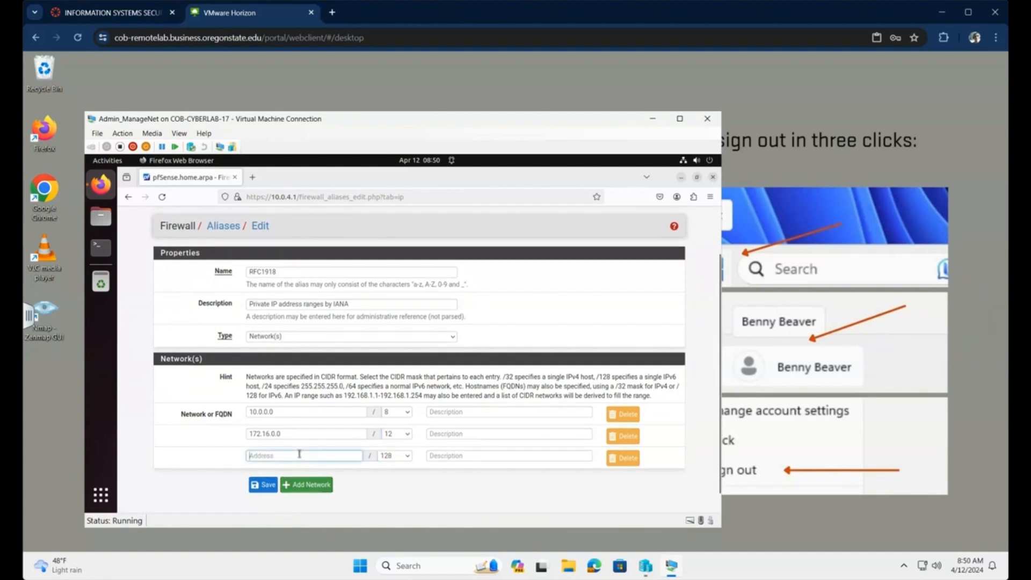
text(192.16)
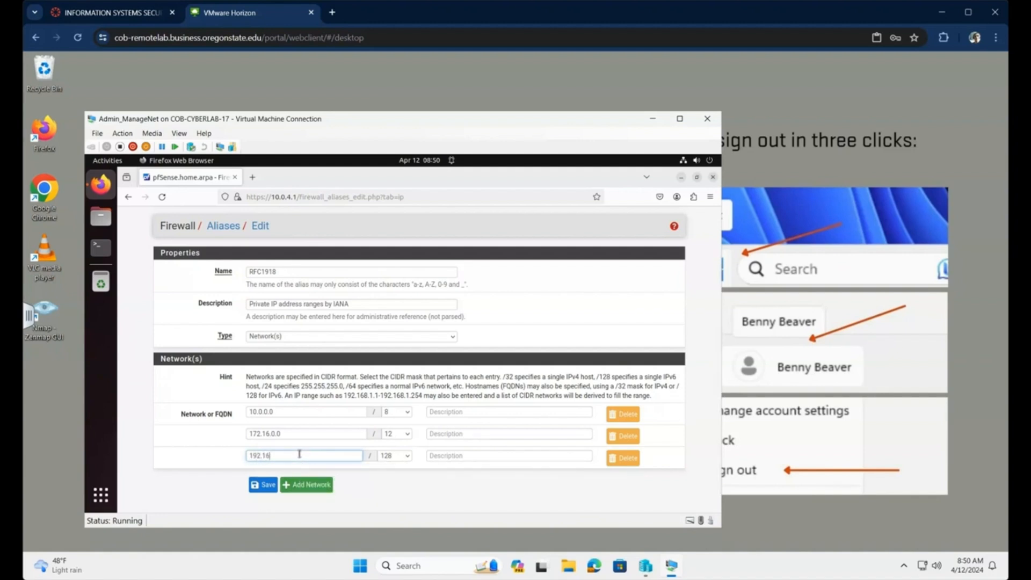
text(8.0.0)
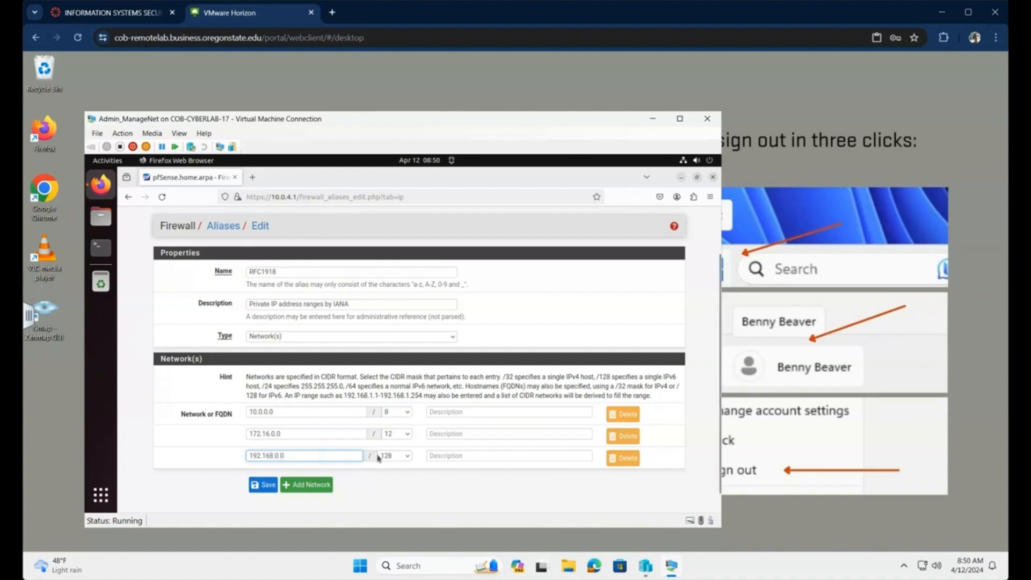
click(407, 455)
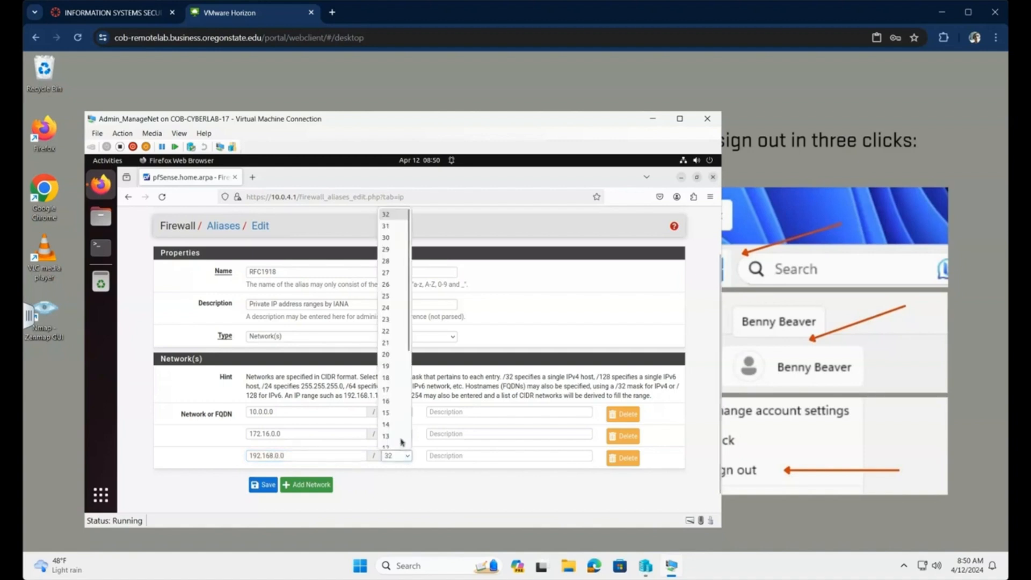
click(389, 401)
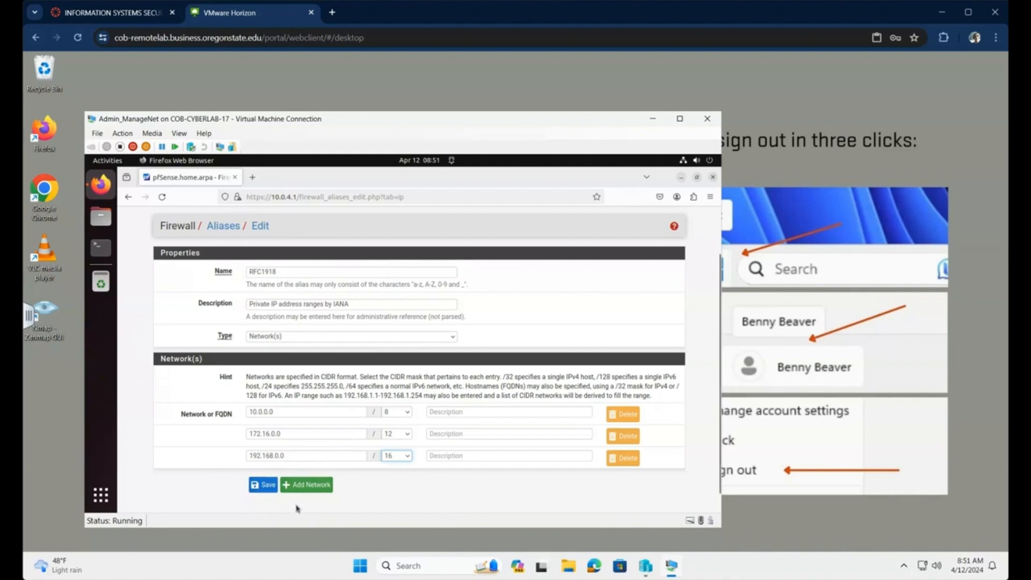
- Save the RFC1918 alias and apply the changes
click(267, 486)
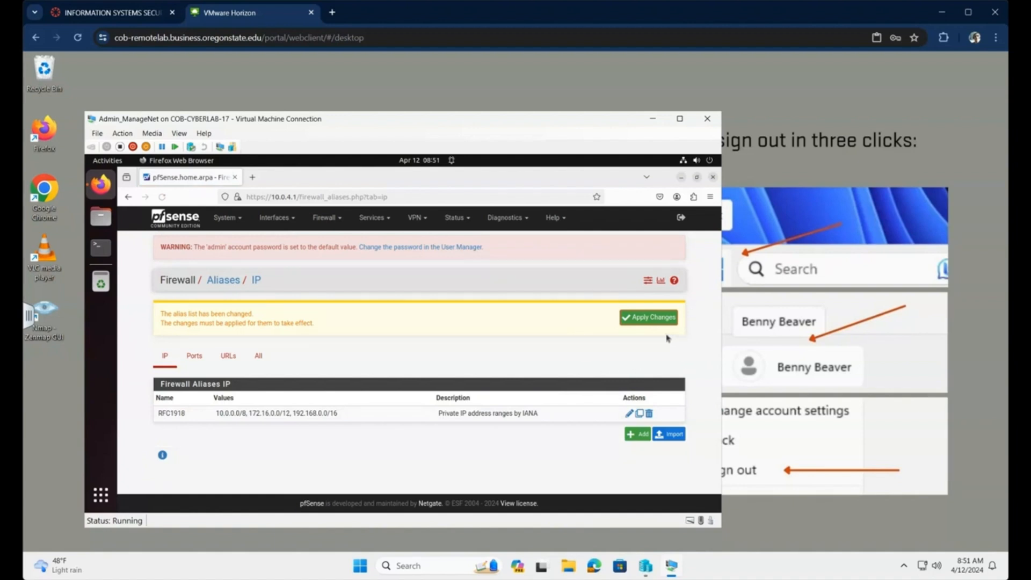
click(647, 319)
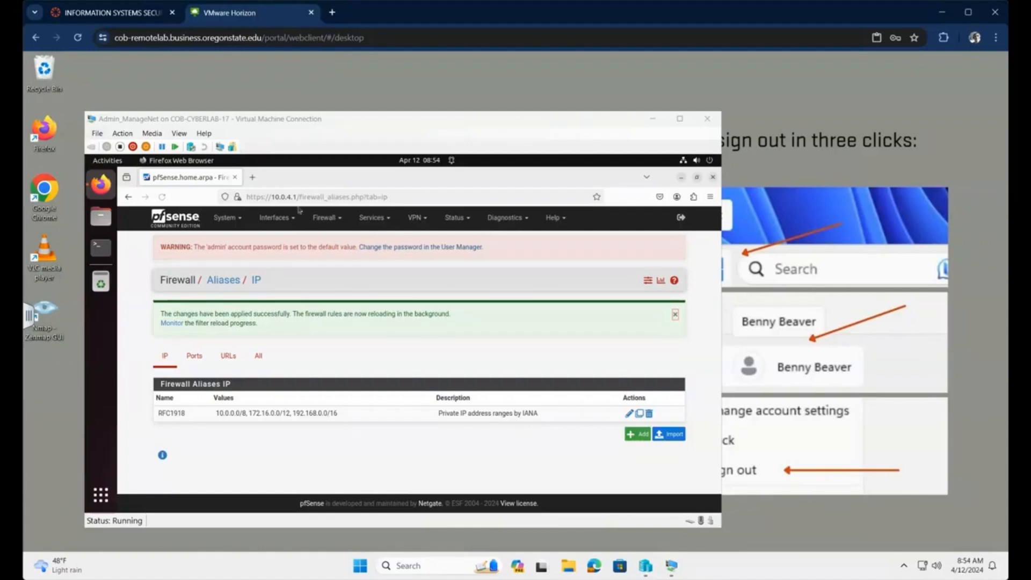
- Delete the default 'allow LAN IPv6 to any' rule from Firewall > Rules > LAN
click(342, 219)
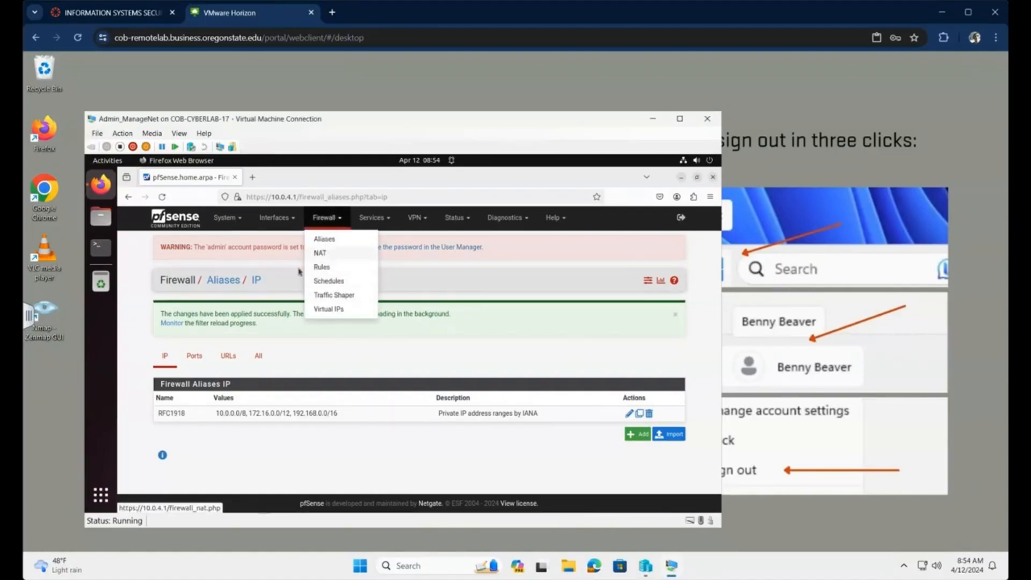
click(324, 267)
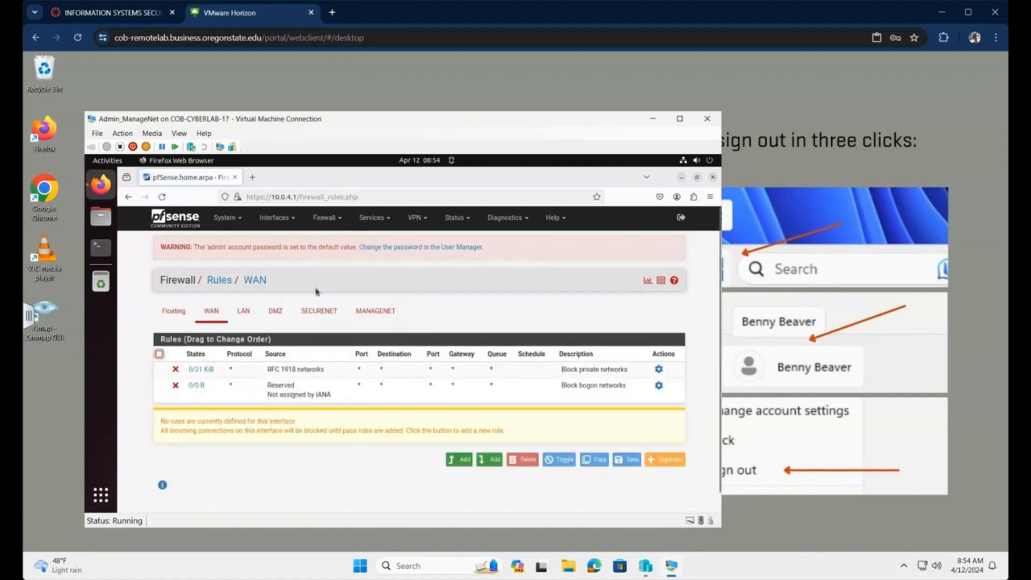
click(247, 315)
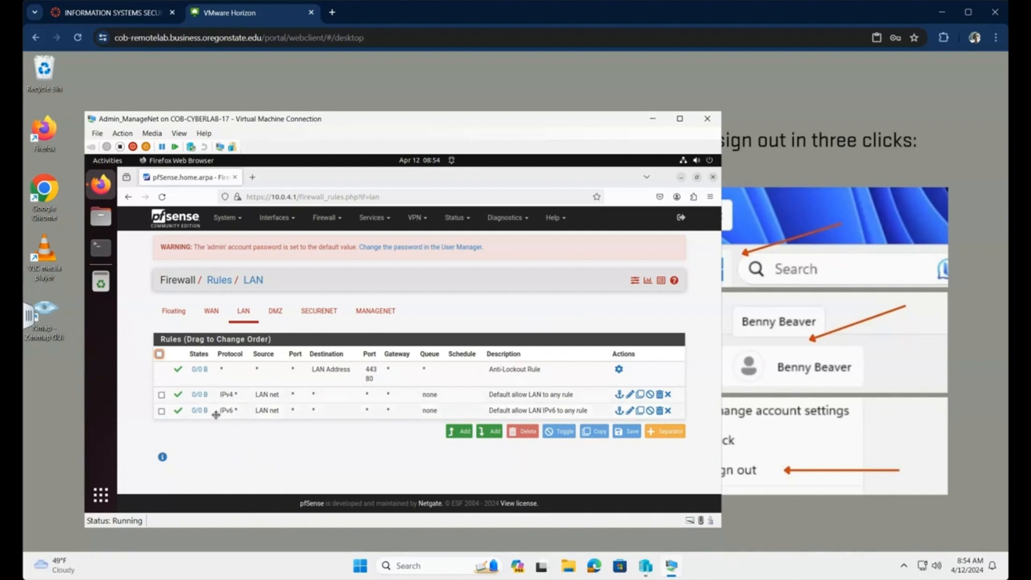
click(161, 411)
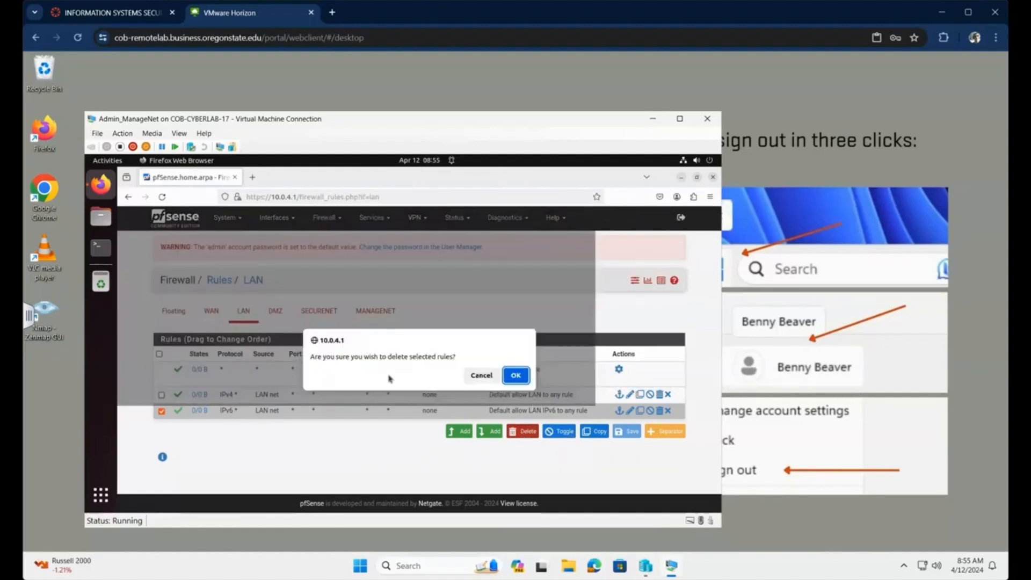
click(516, 376)
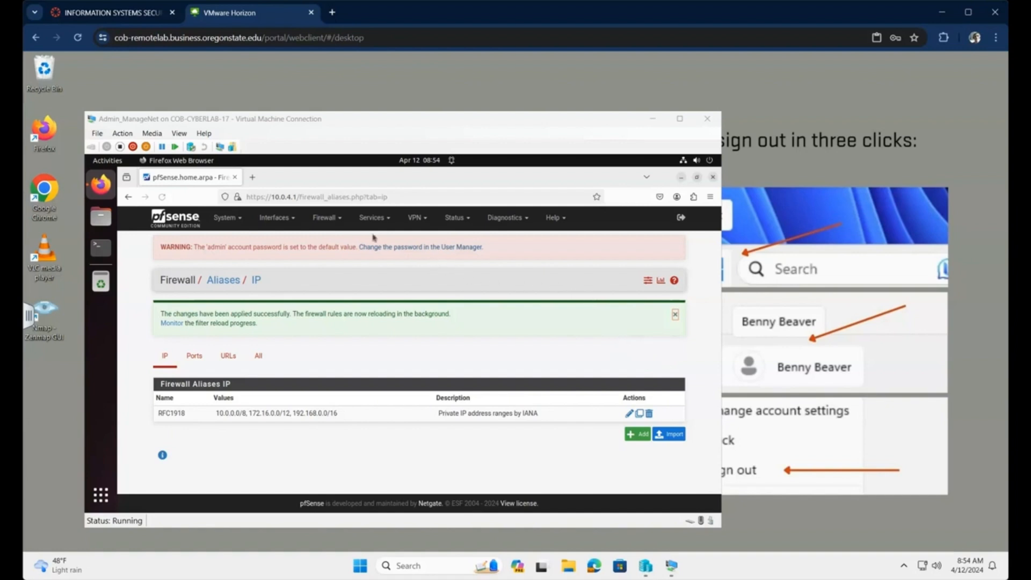
- Return to Firewall > Rules to view the LAN rules without the IPv6 rule
click(341, 219)
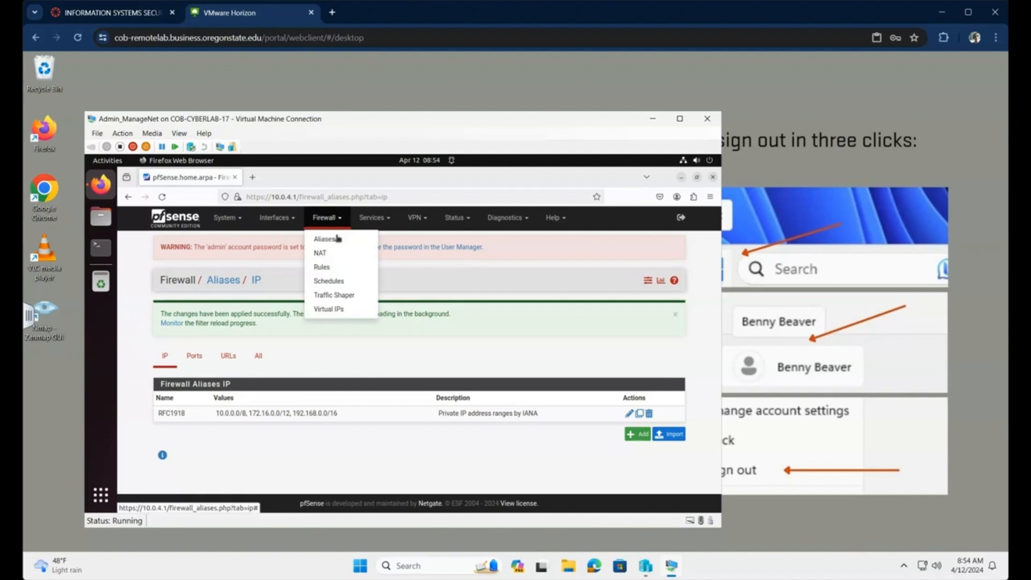
click(324, 267)
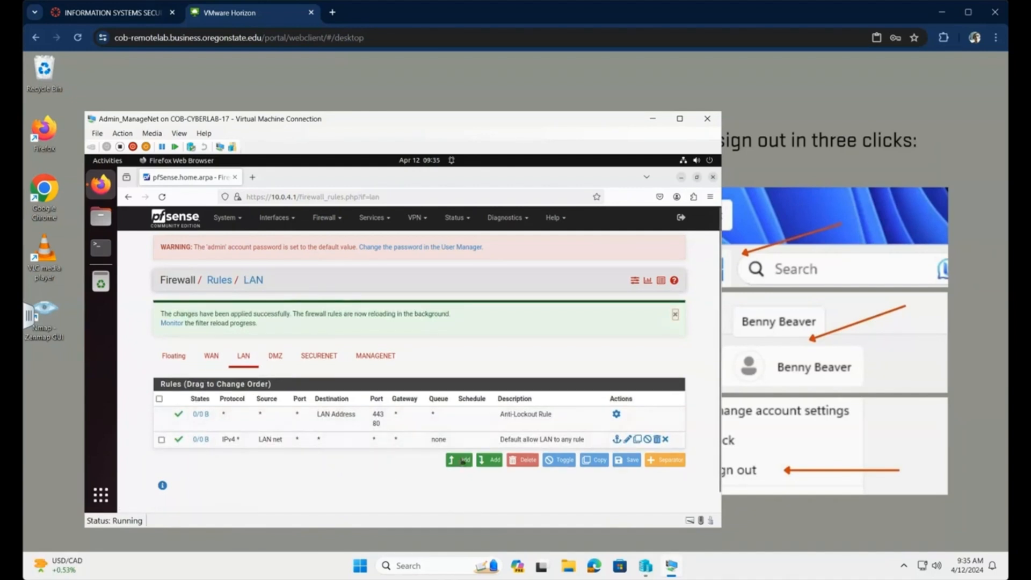
- Start a new LAN rule with action Reject and protocol any
click(463, 461)
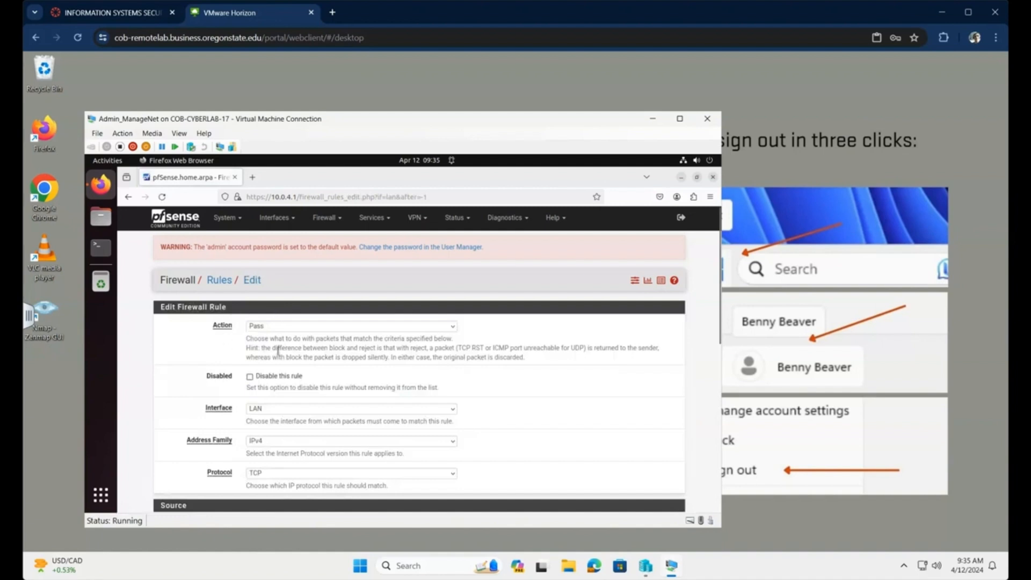
click(452, 331)
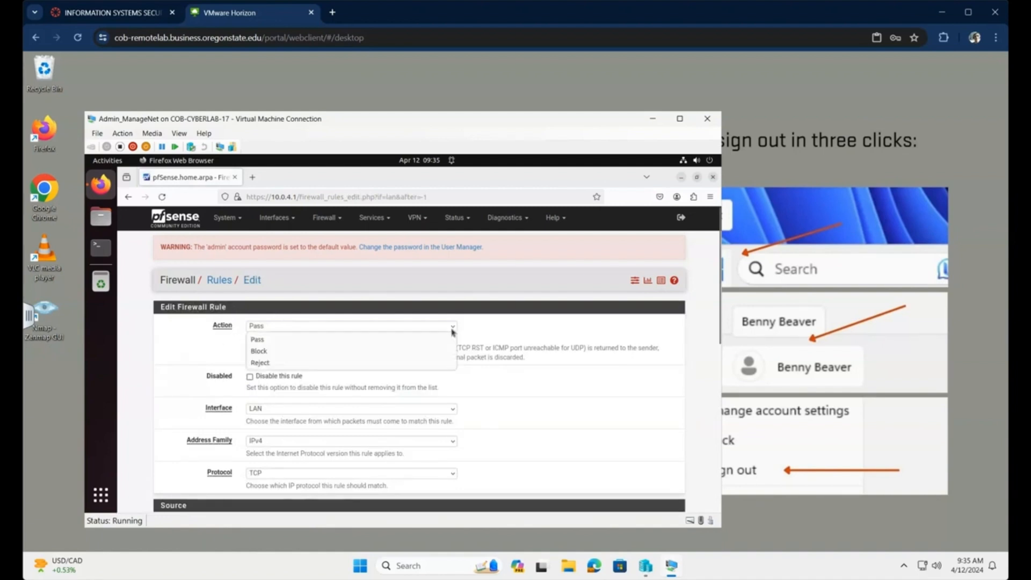
click(344, 370)
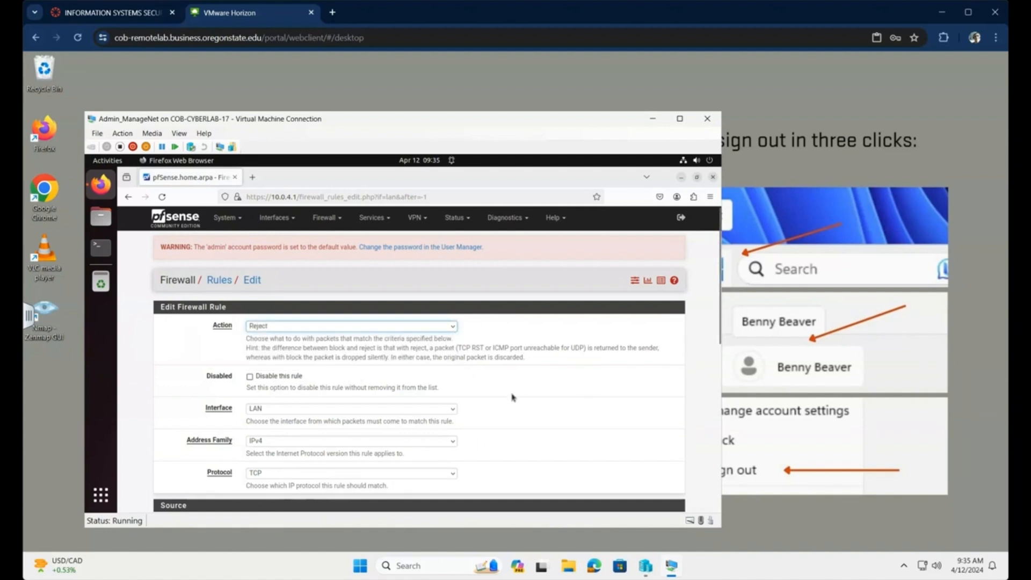
scroll(512, 399, down, 2)
scroll(513, 400, down, 2)
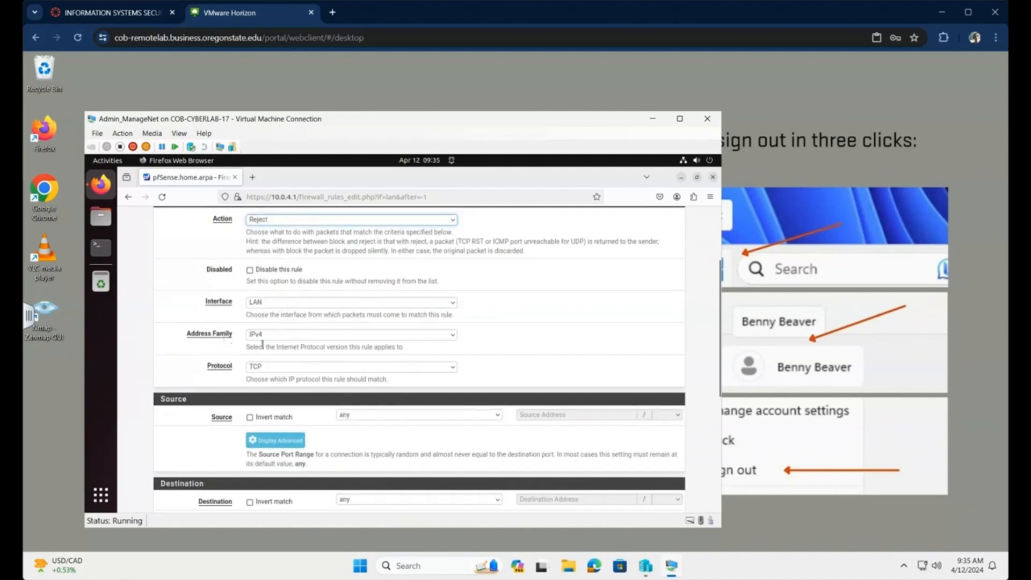
click(224, 358)
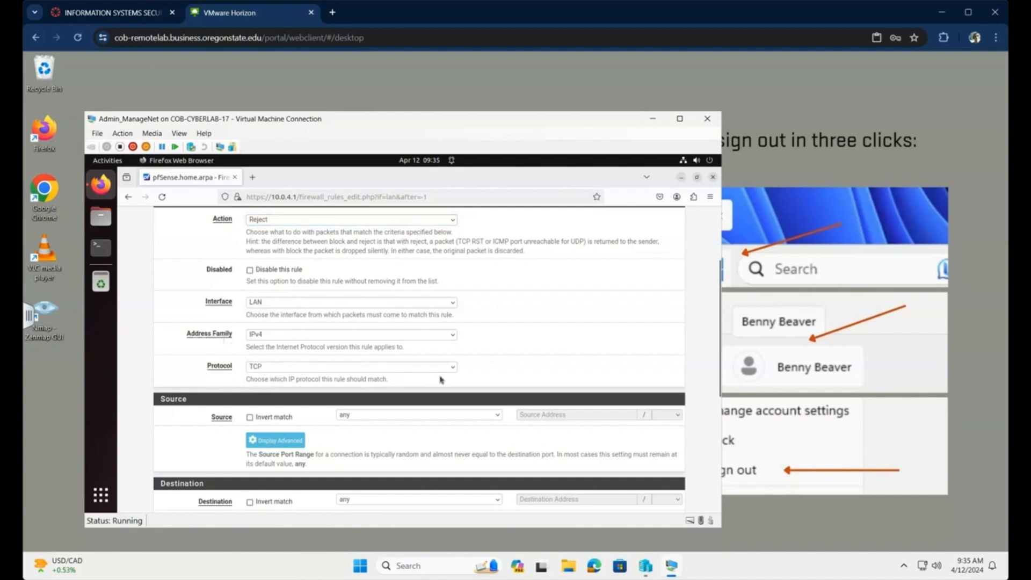
click(455, 372)
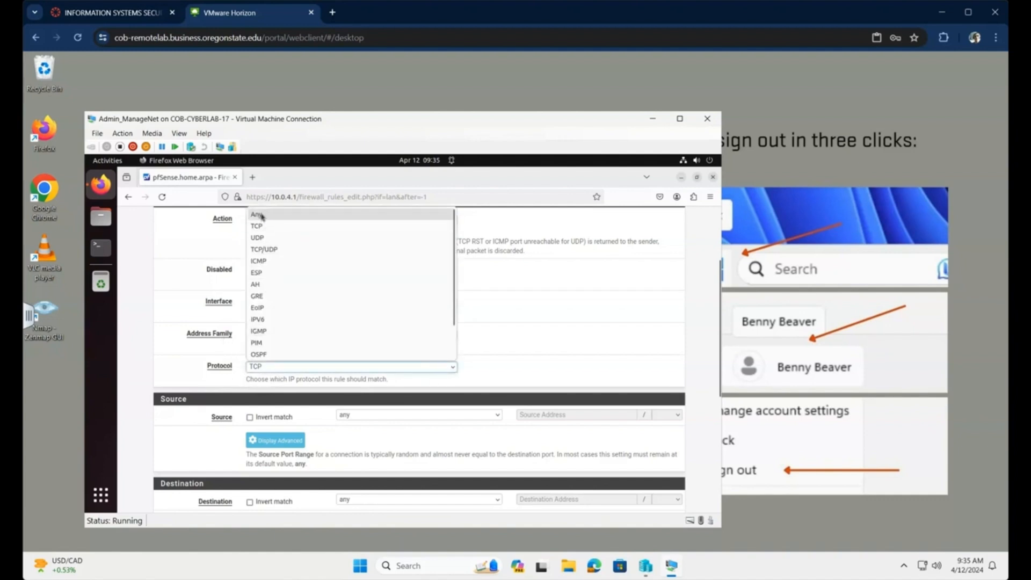
click(332, 216)
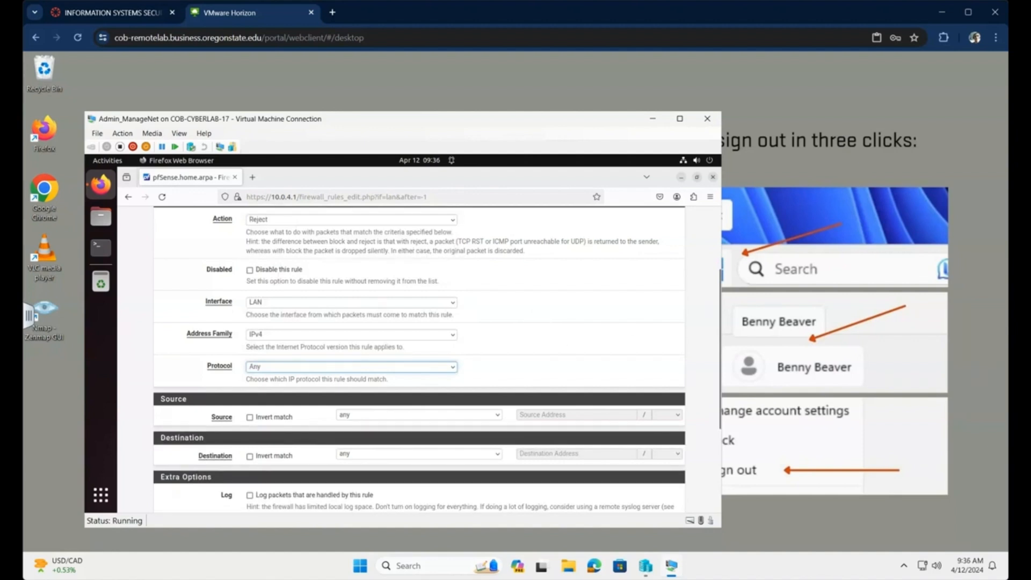
scroll(455, 381, down, 5)
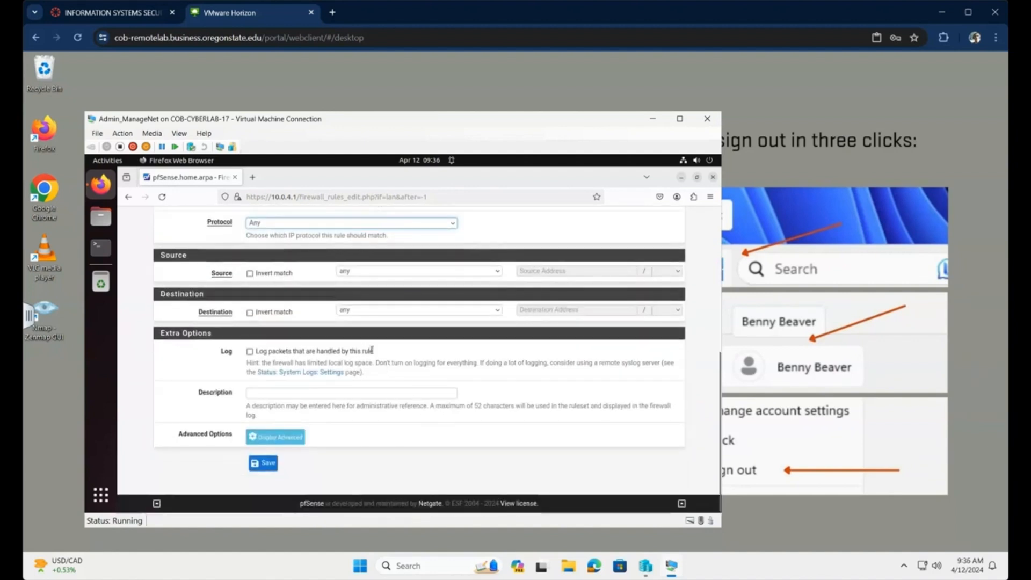
- Target the RFC1918 alias, describe it 'Reject all traffic to other network segement', and save
click(498, 310)
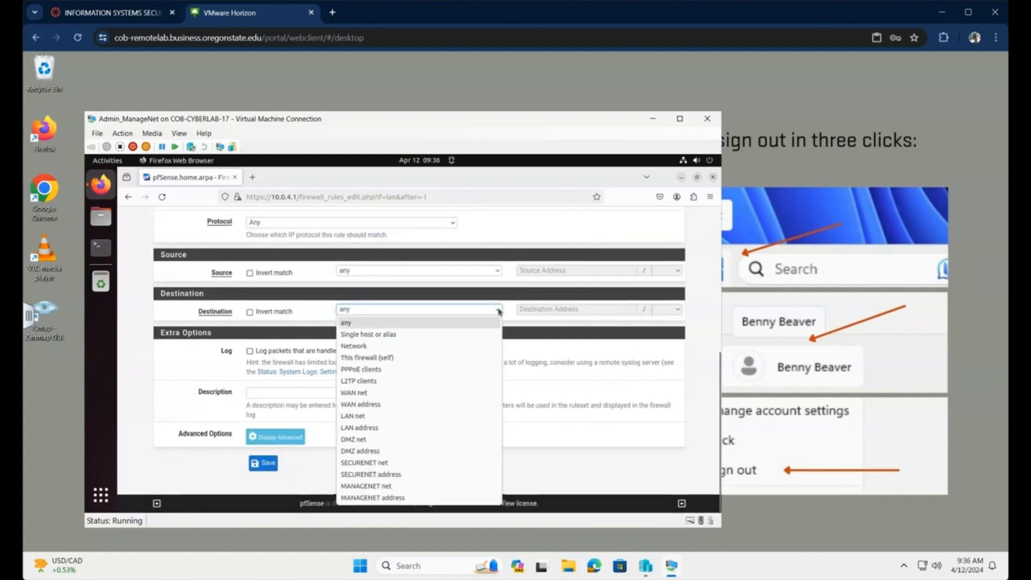
click(401, 335)
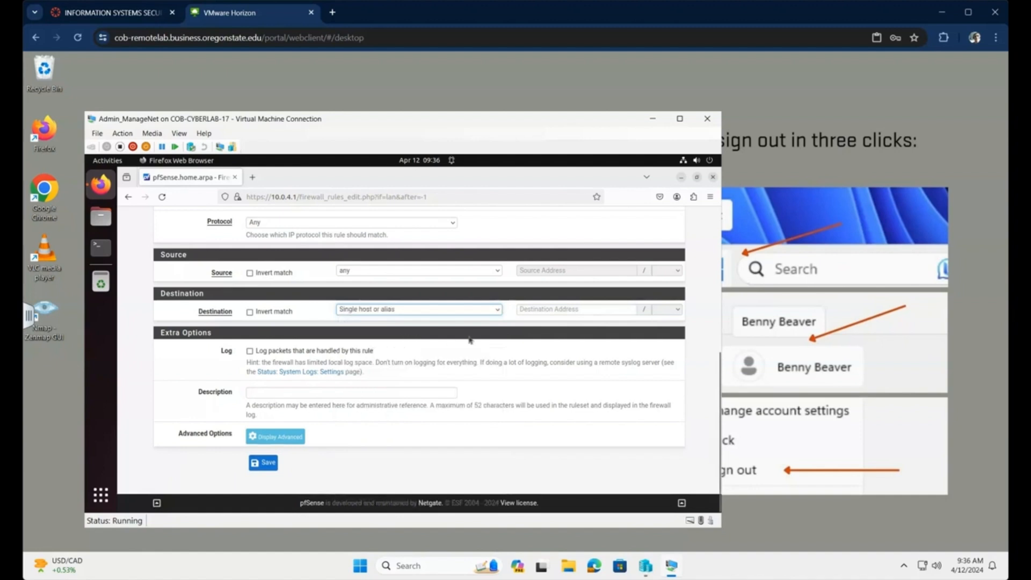
click(610, 310)
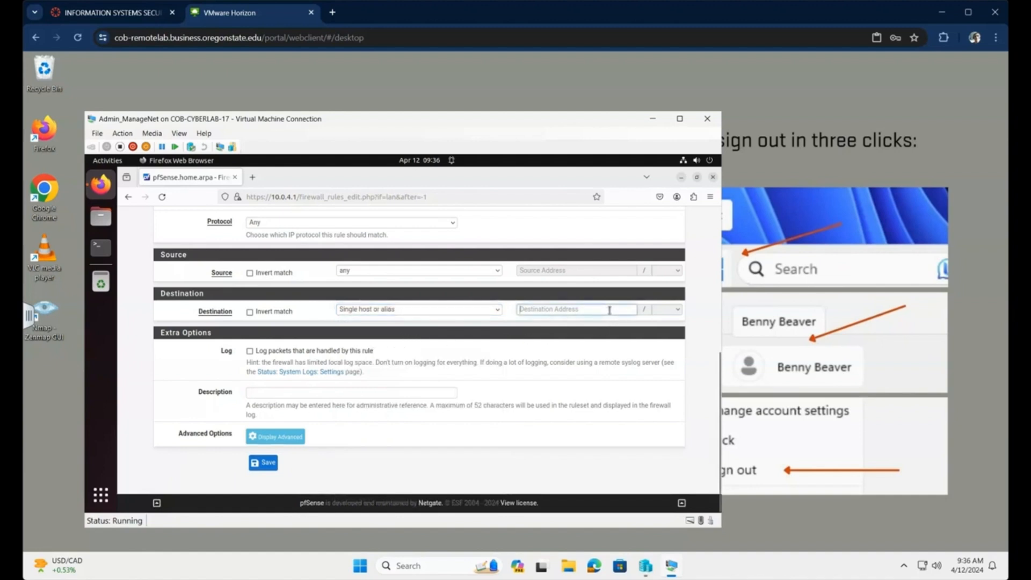
text(rfc)
click(533, 324)
click(273, 396)
text(Reject a)
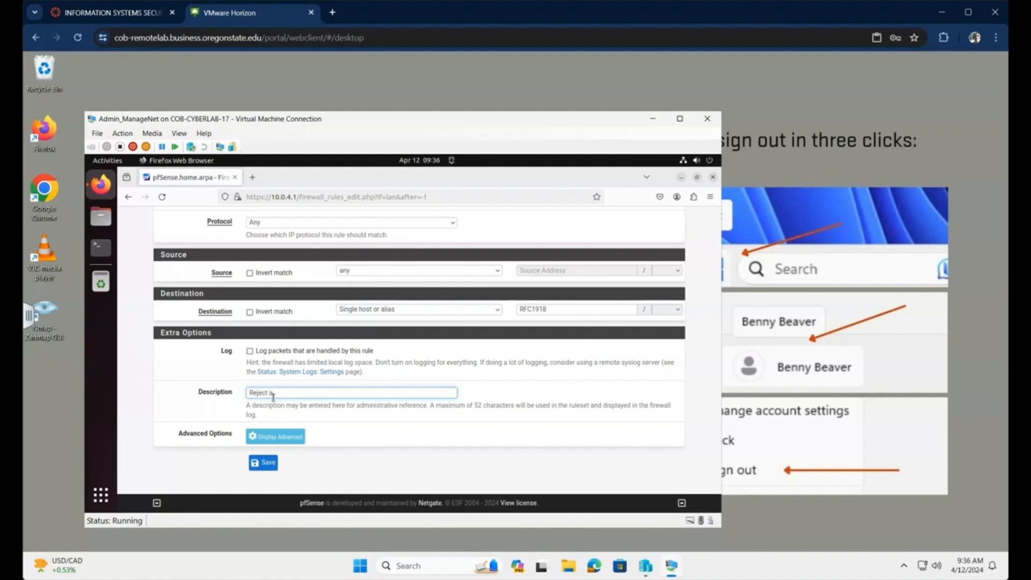
text(ll traffic to other network segements)
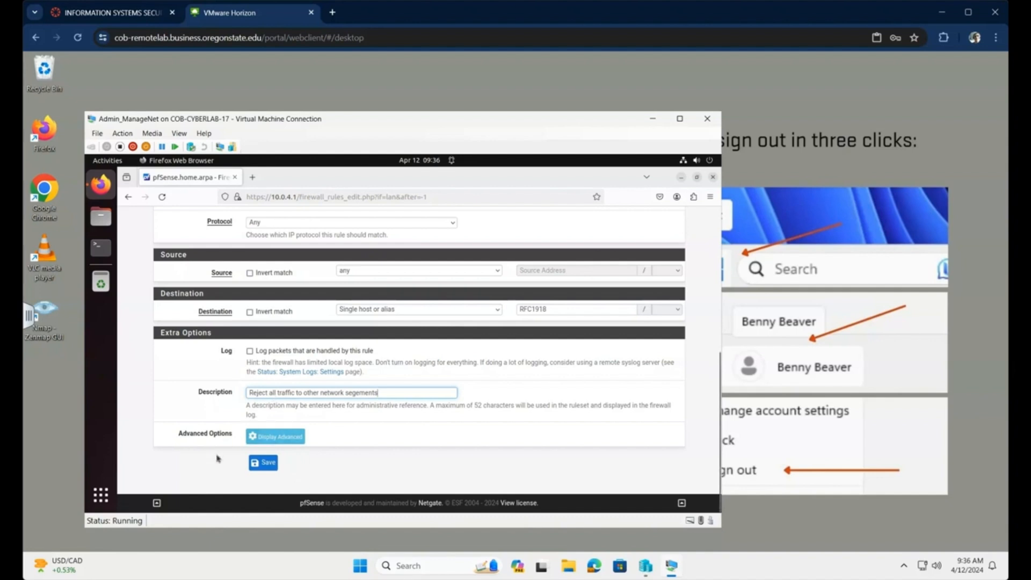
click(266, 464)
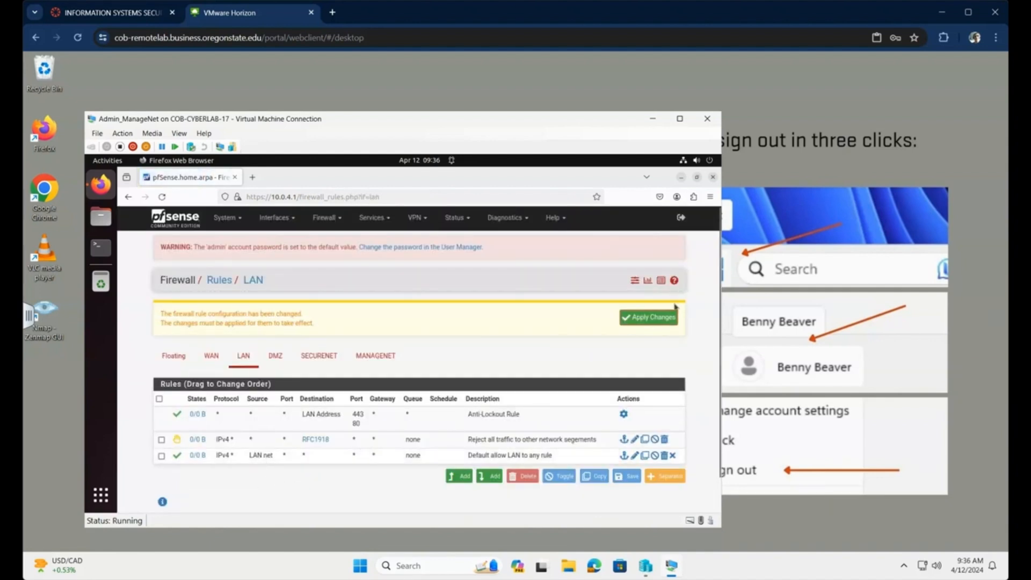
- Apply the pending LAN rule changes so the RFC1918 reject rule is active
click(648, 318)
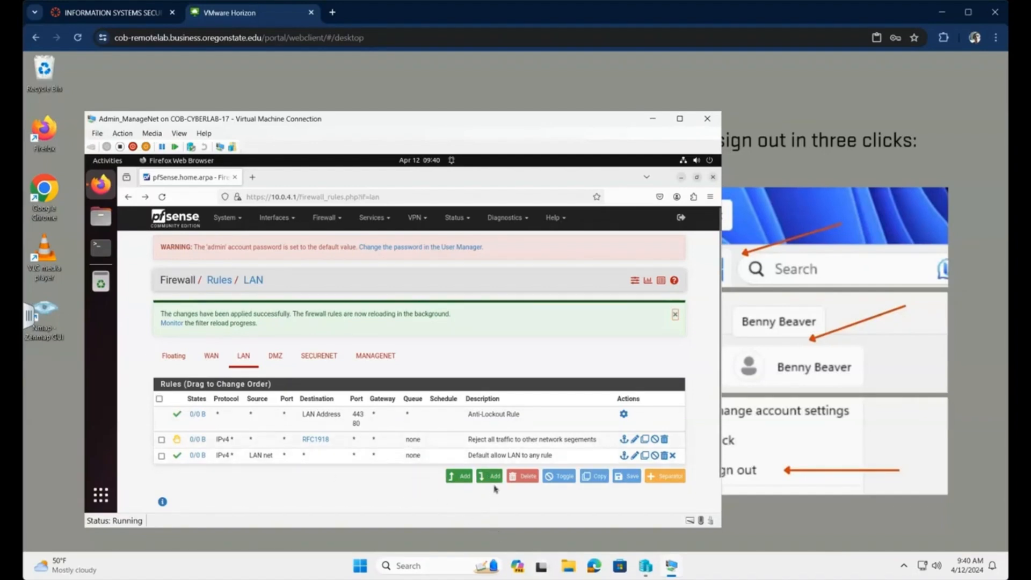
- Start a new LAN rule with destination single host 10.0.2.102
click(461, 476)
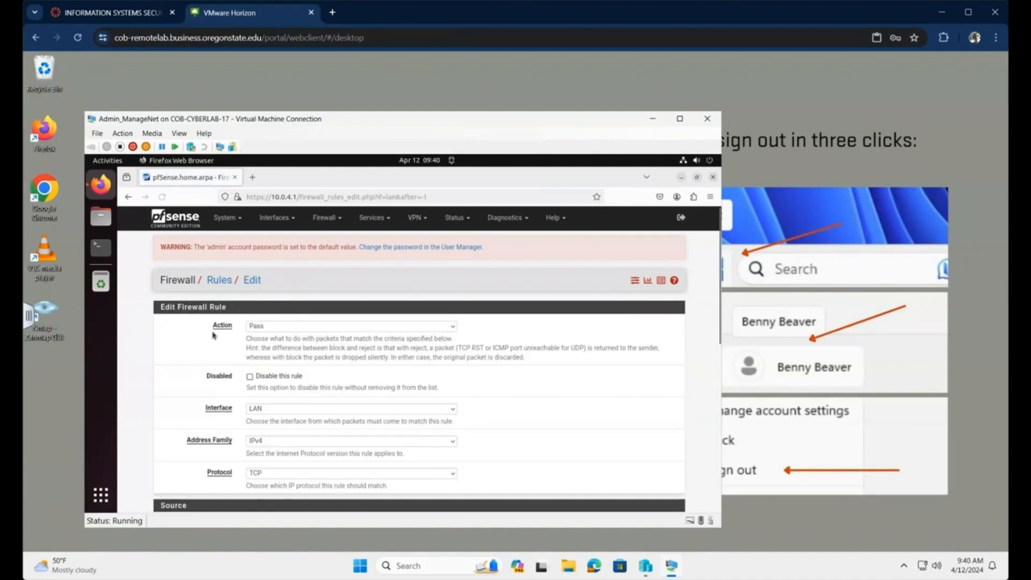
scroll(331, 387, down, 3)
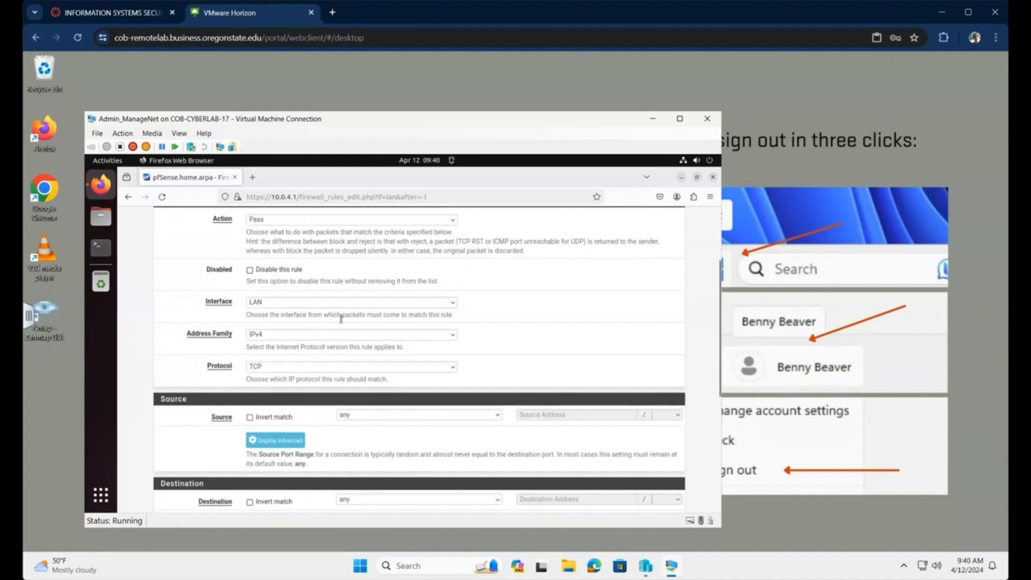
scroll(318, 324, down, 3)
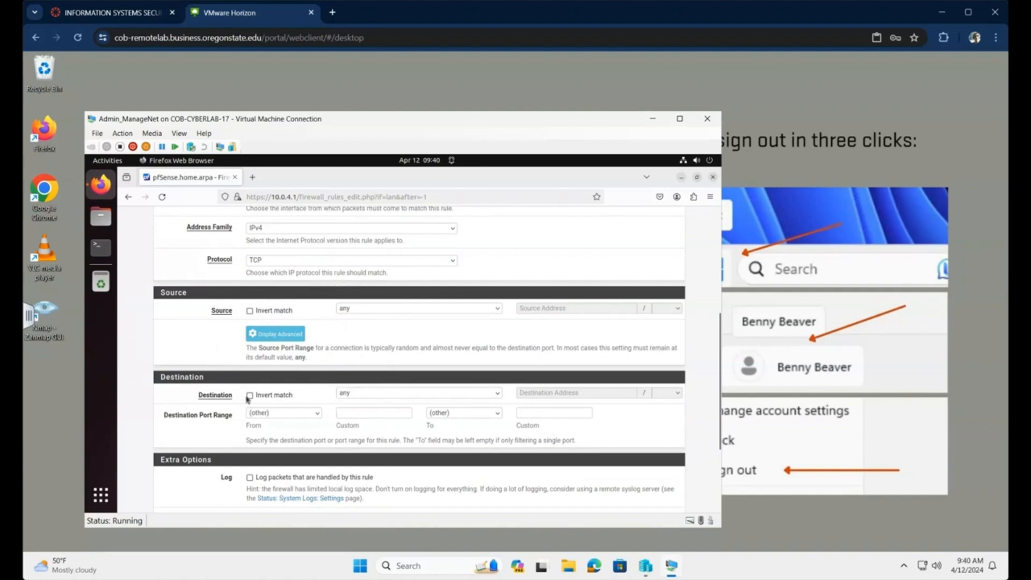
click(498, 396)
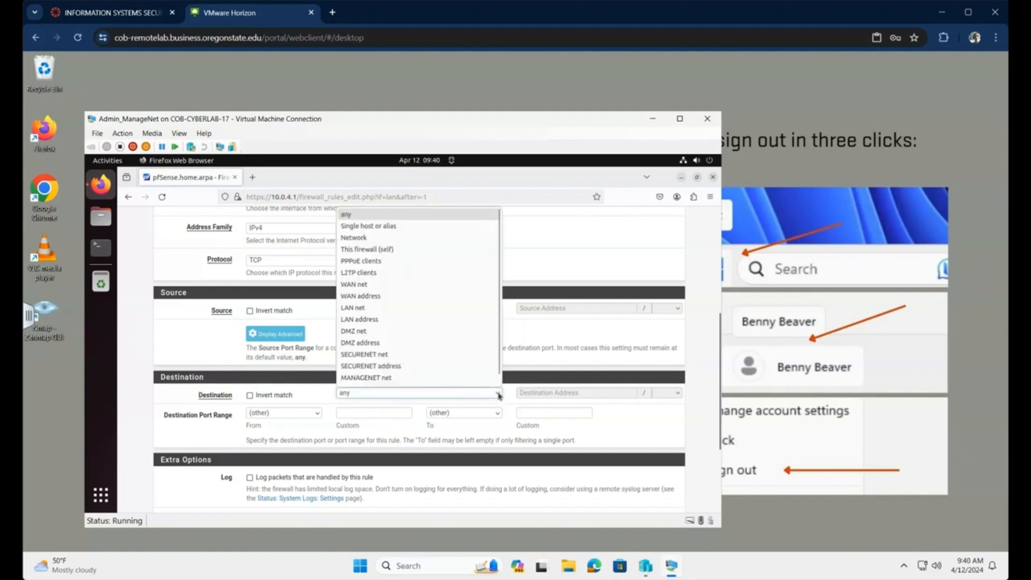
click(375, 226)
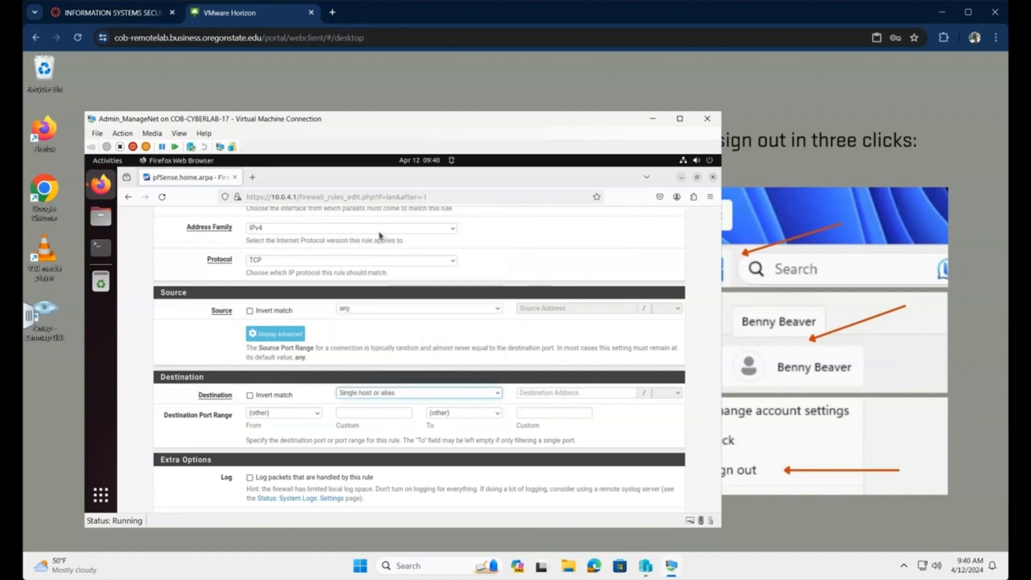
click(559, 392)
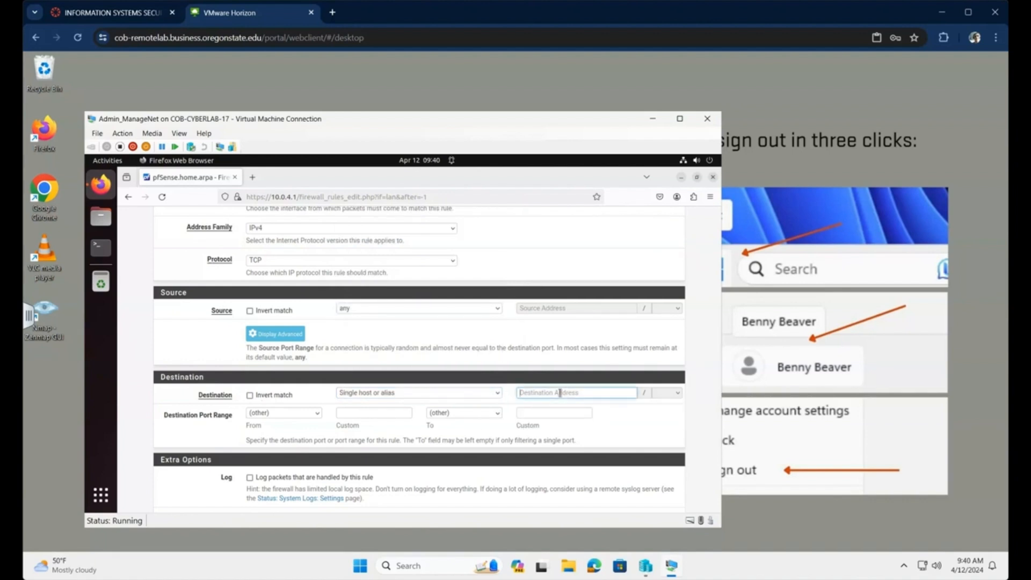
text(10.0.2.102)
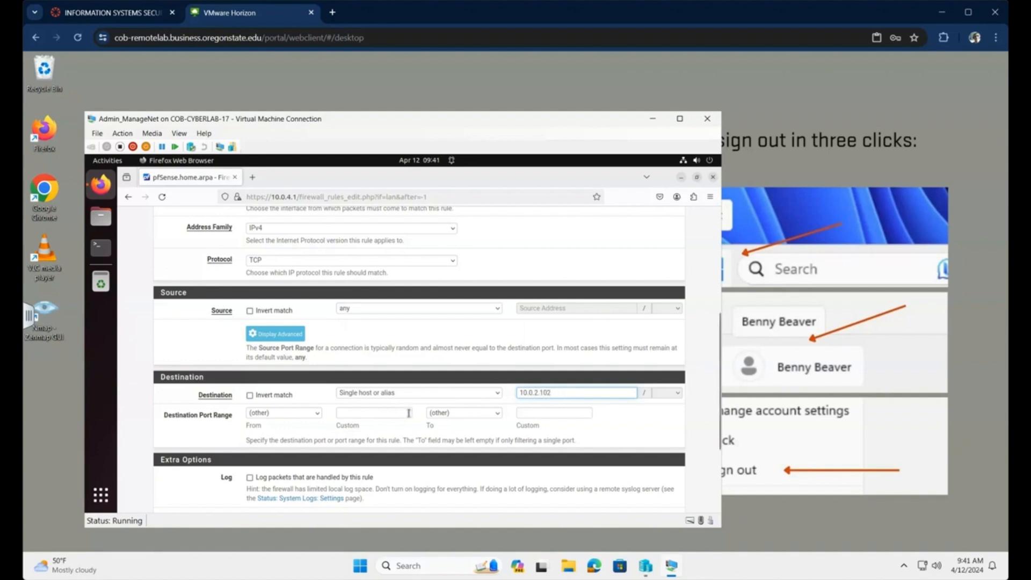
- Limit the rule to HTTP (80) and describe it 'Allow HTTP traffic to Ecomm webserver'
click(316, 413)
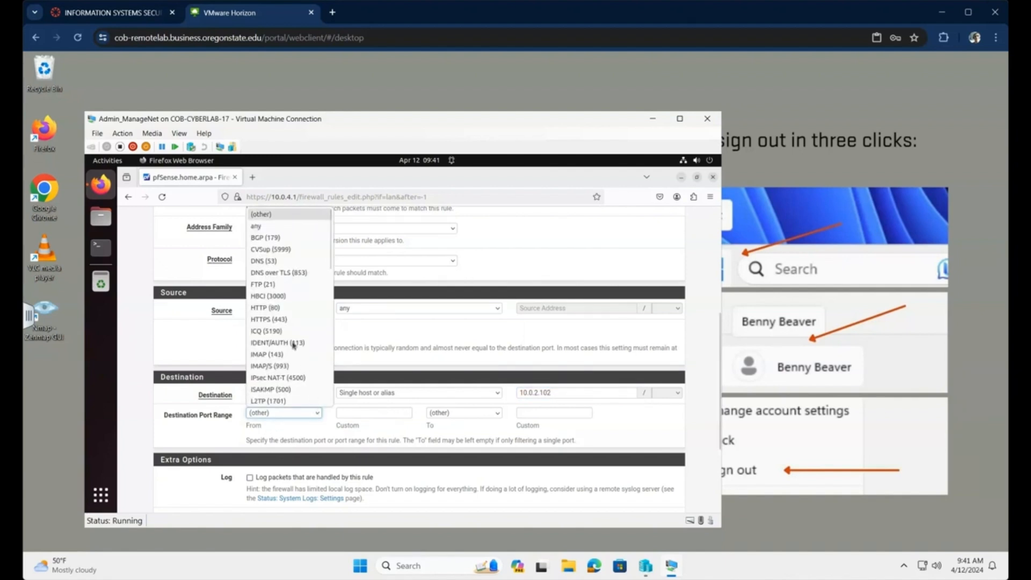
click(262, 307)
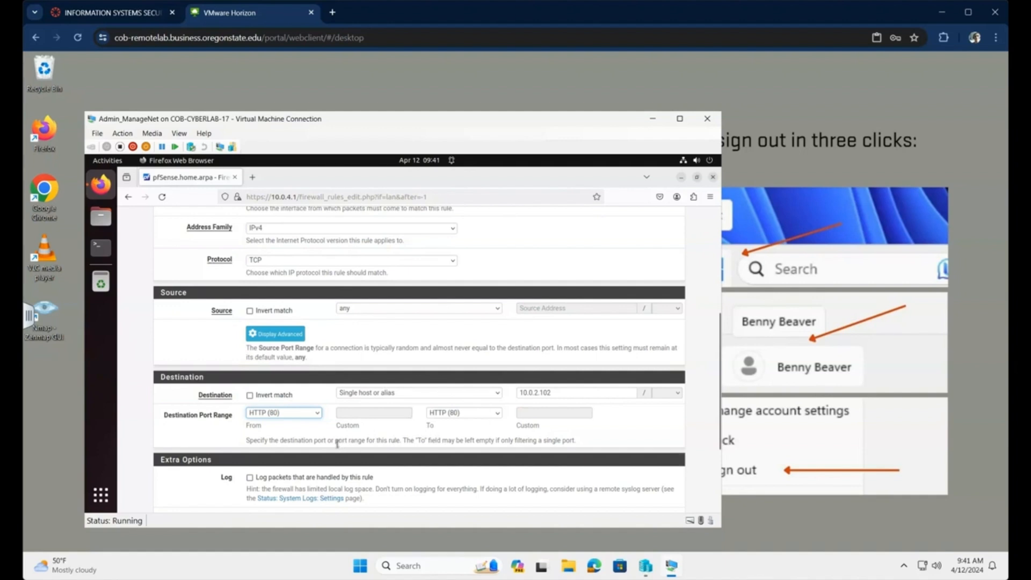
scroll(322, 424, down, 3)
click(293, 394)
text(Allow)
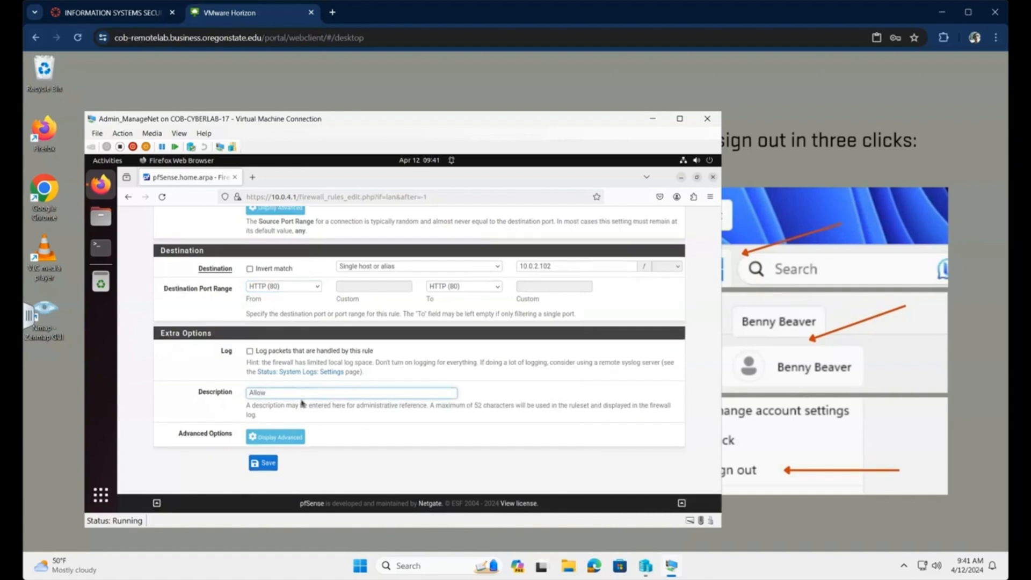
text( HTTP traffic to Ecomm)
text(webserver)
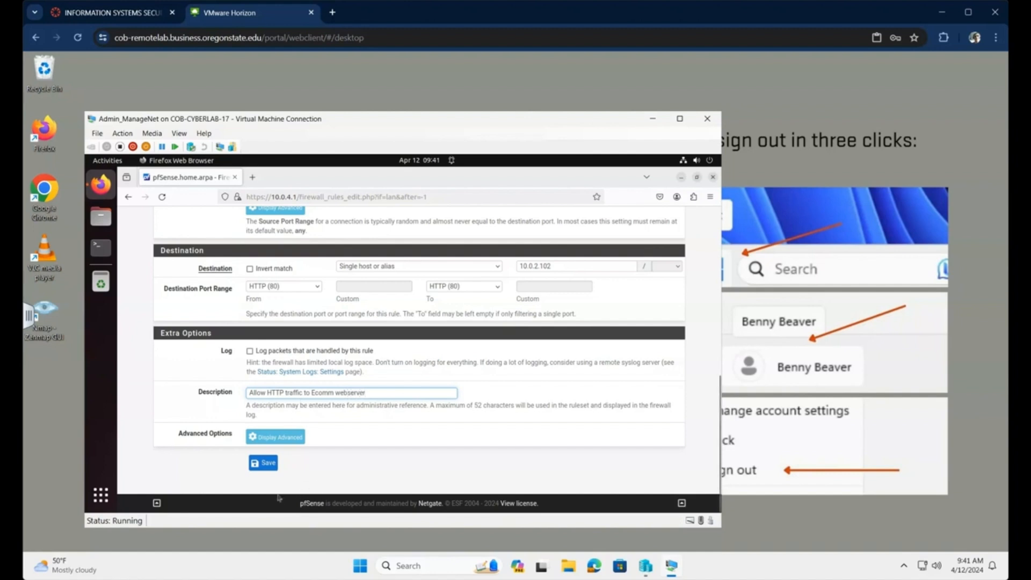
- Save the HTTP (80) rule for 10.0.2.102 and apply the LAN rule changes
click(263, 463)
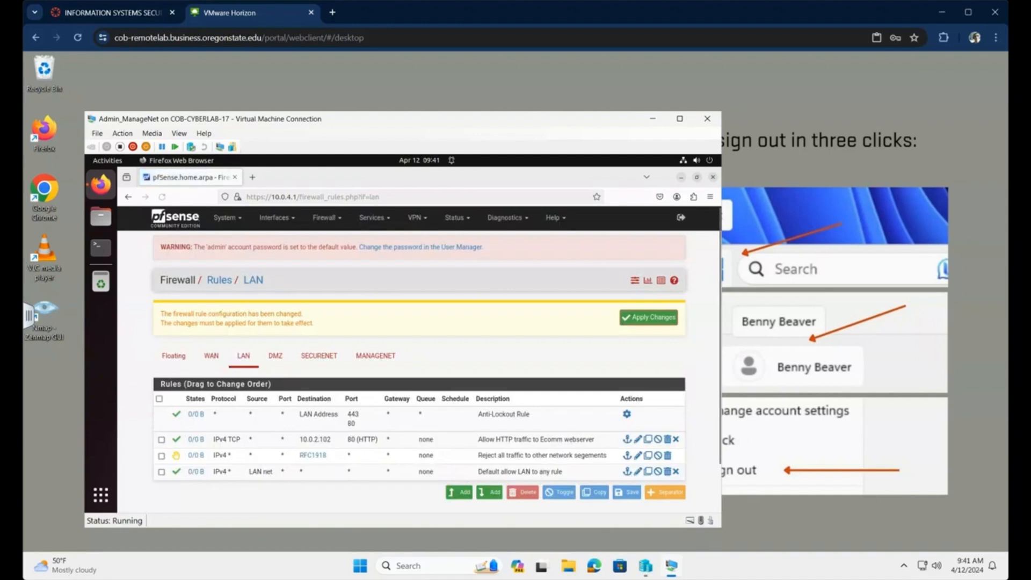
click(649, 322)
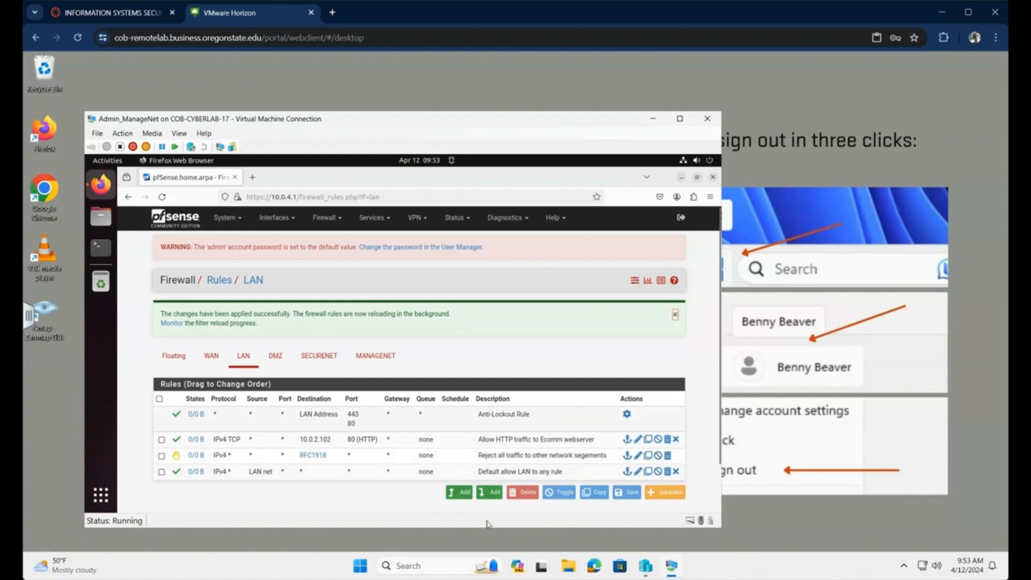
- Start another LAN rule matching ICMP with any subtype
click(461, 492)
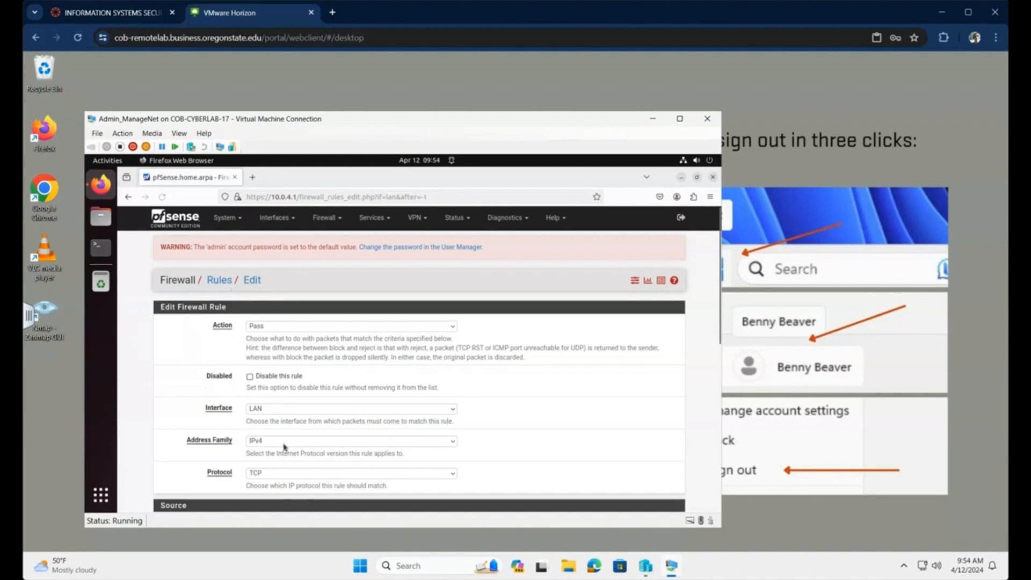
scroll(432, 374, down, 3)
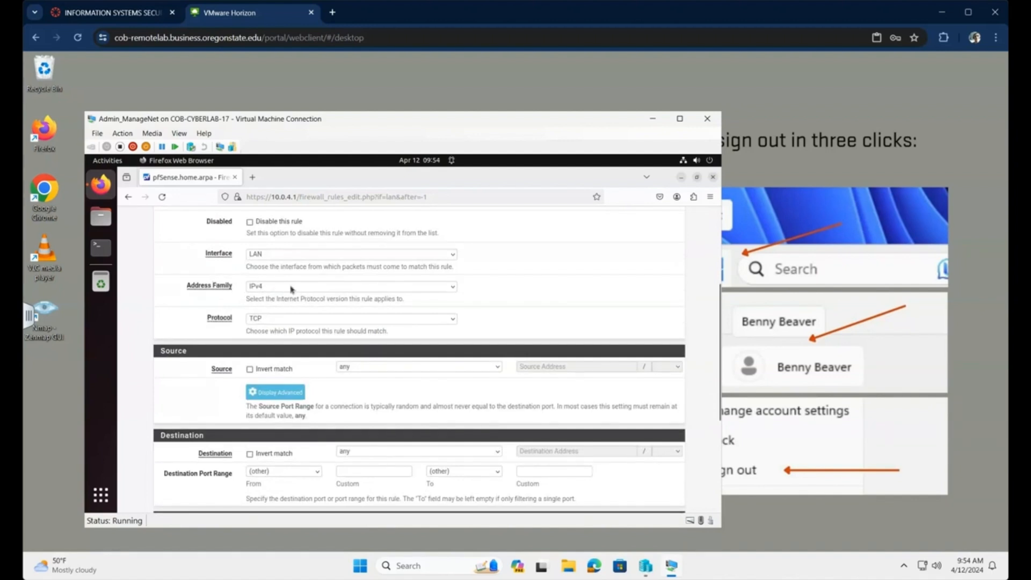
scroll(292, 289, down, 1)
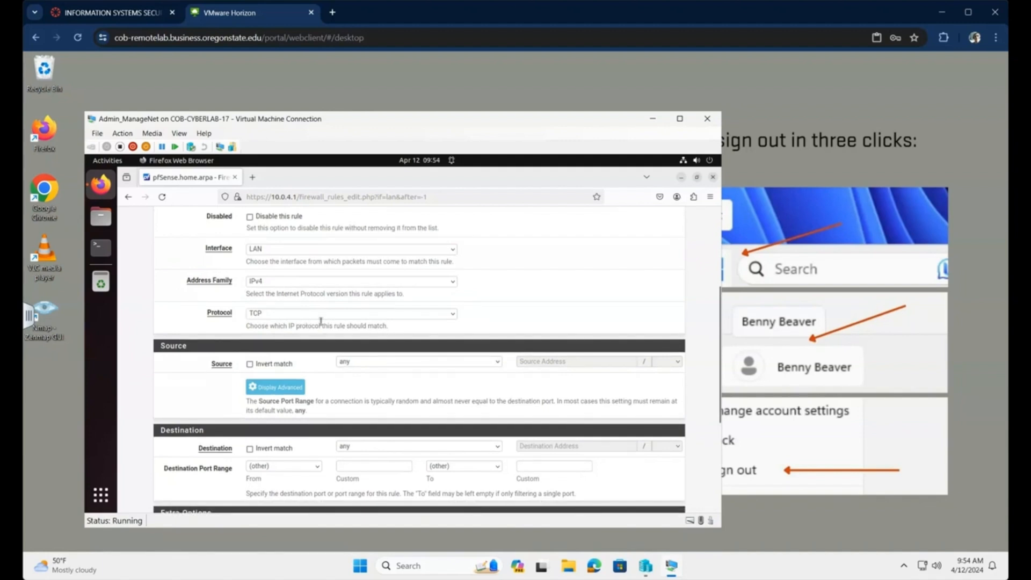
click(453, 316)
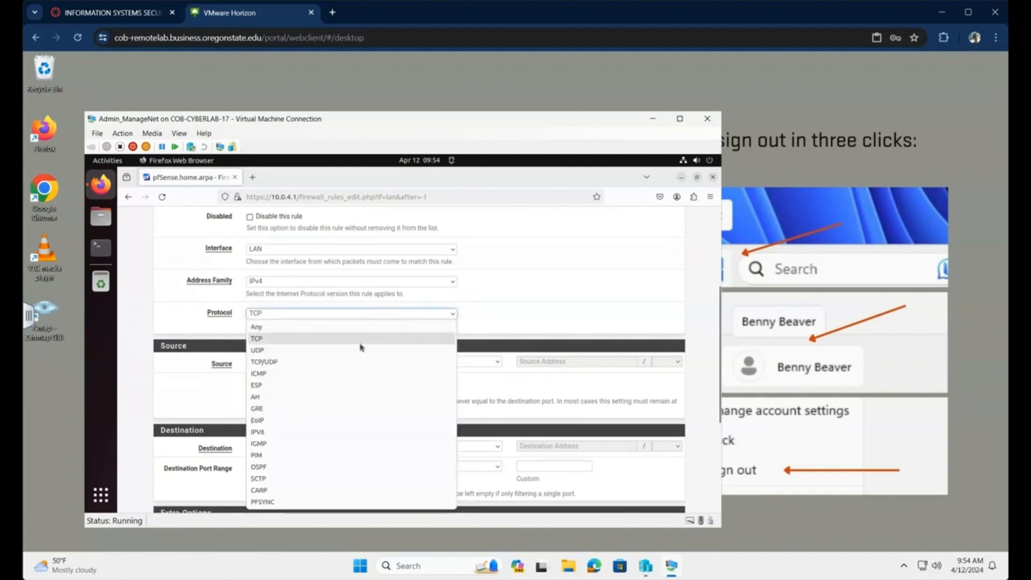
click(296, 374)
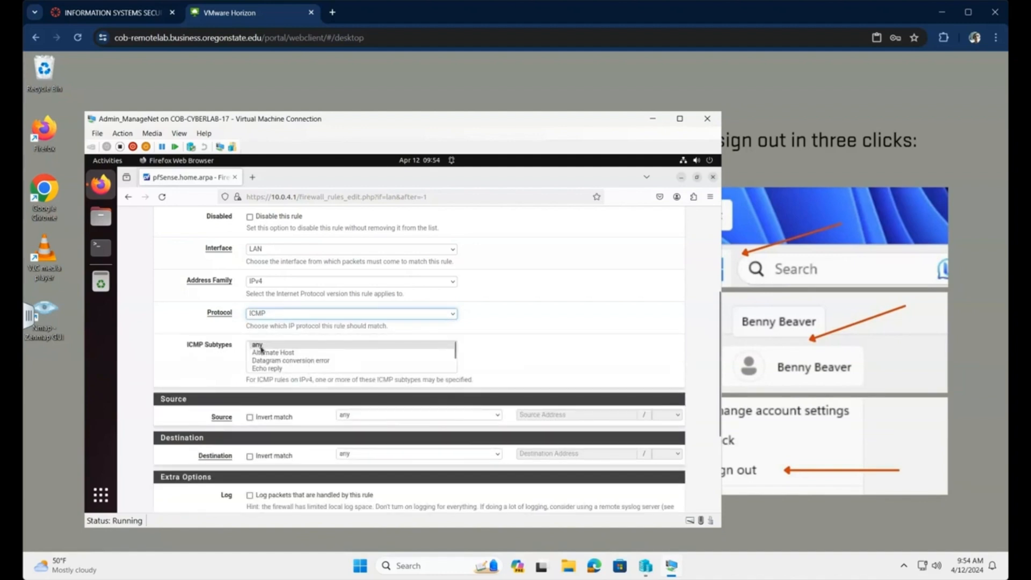
click(261, 346)
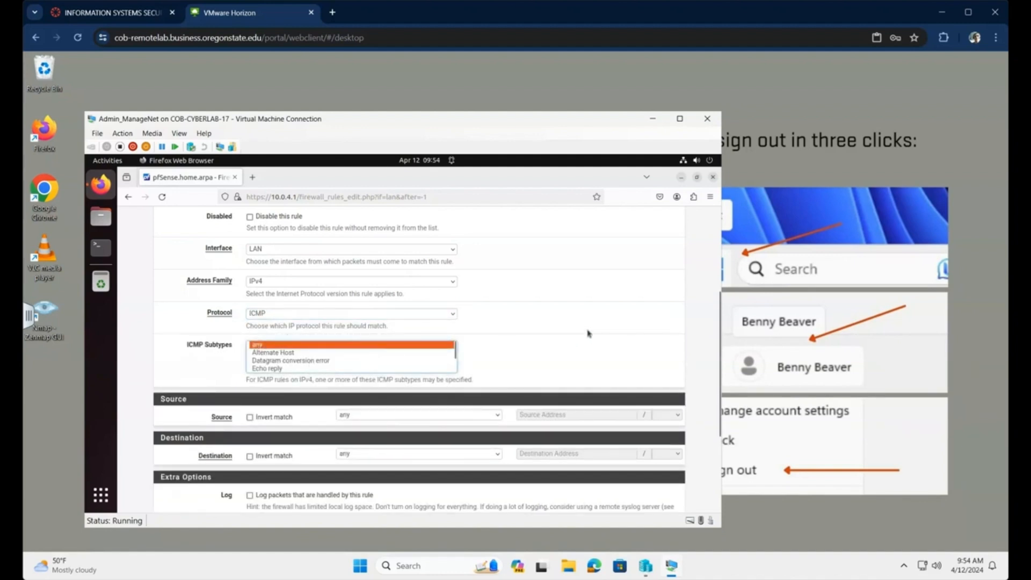
- Target the RFC1918 alias and describe it 'Allow ICMP traffic to other network segments'
scroll(585, 336, down, 3)
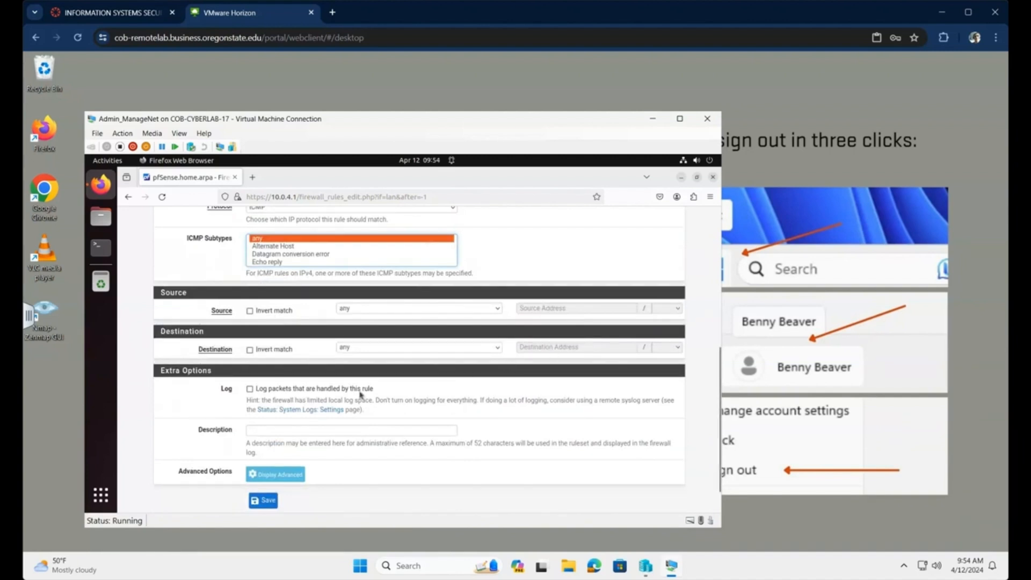
click(498, 347)
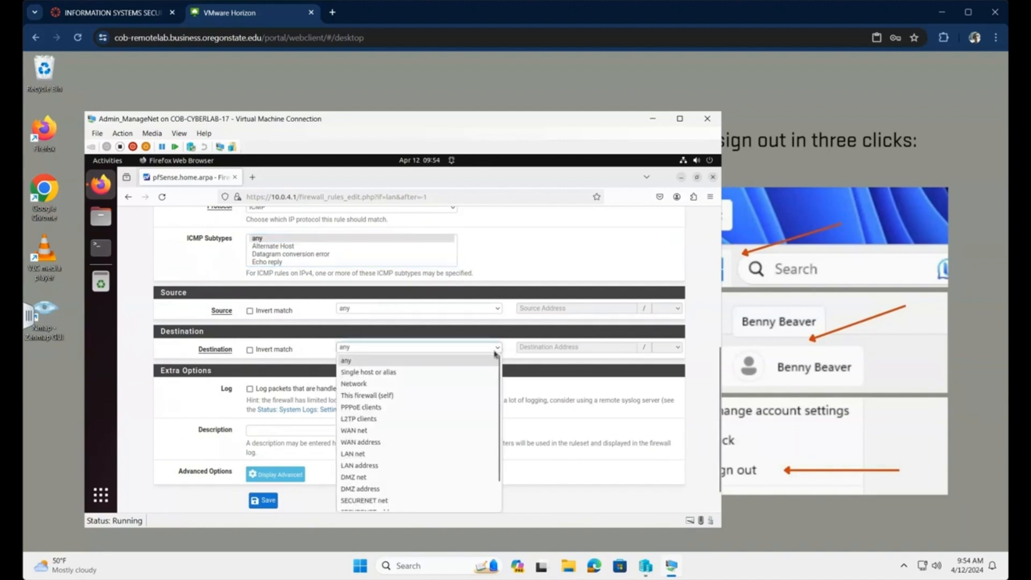
click(429, 373)
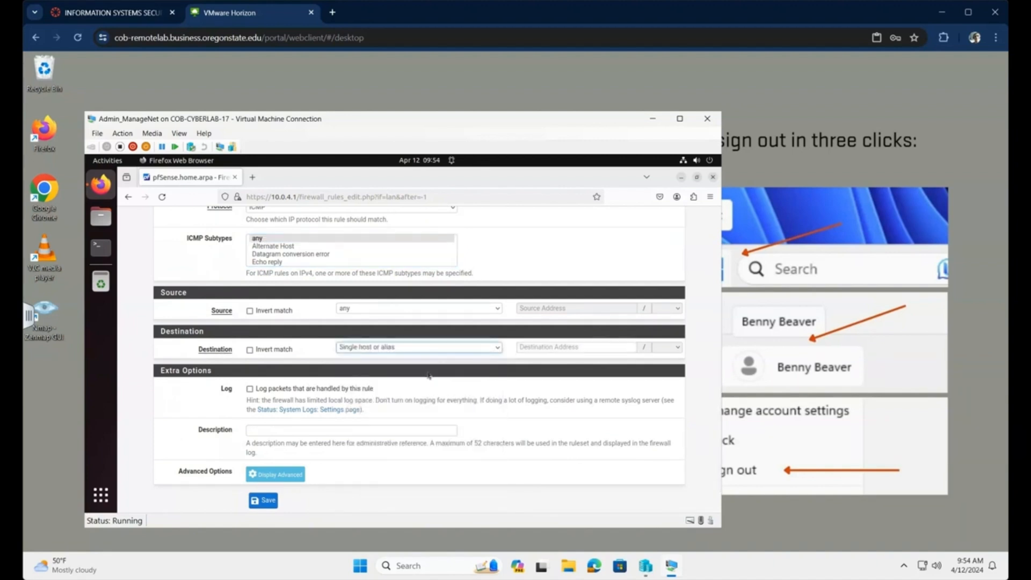
click(618, 348)
text(RF)
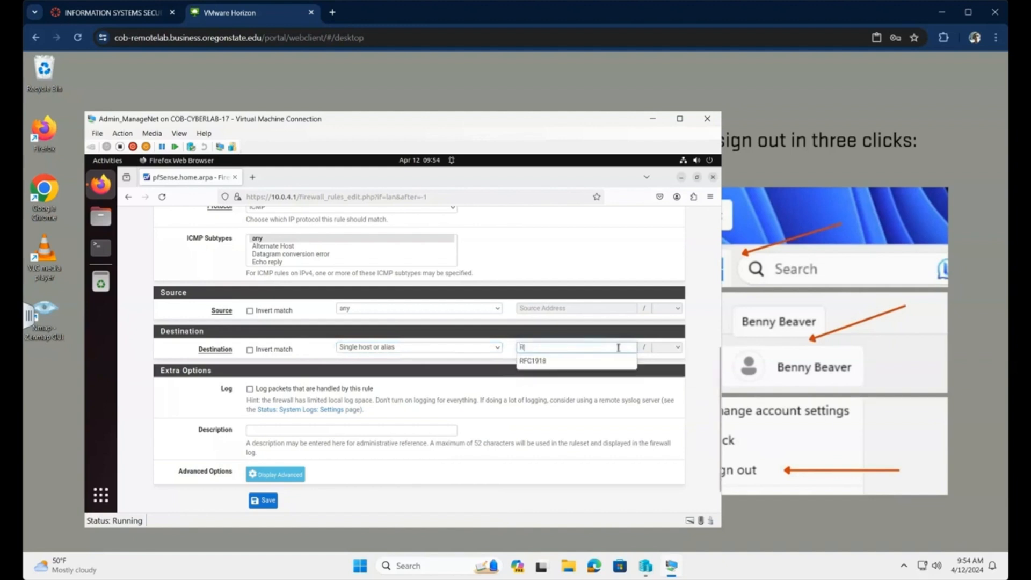
click(552, 362)
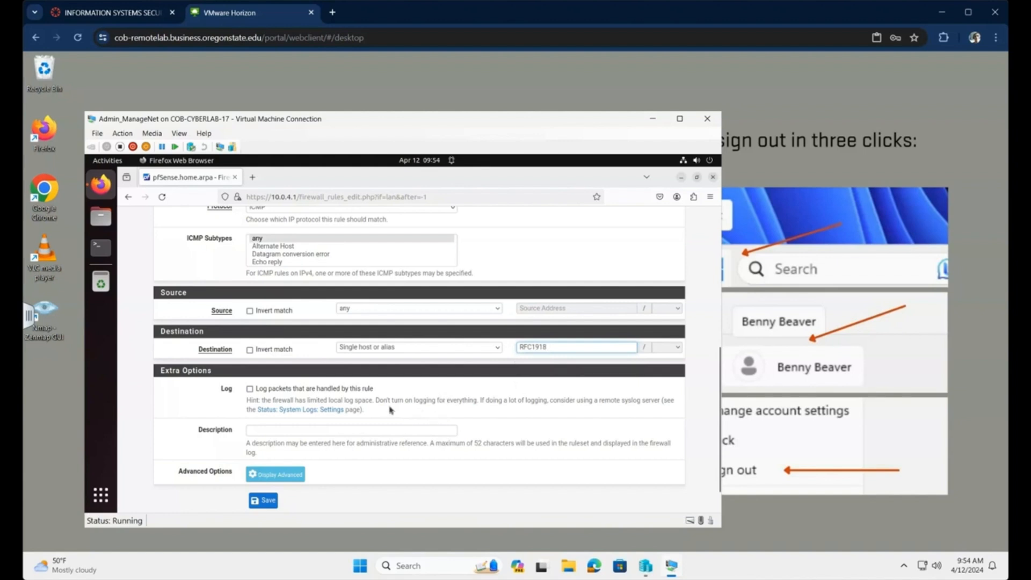
click(373, 432)
text(Allow ICMP traffic)
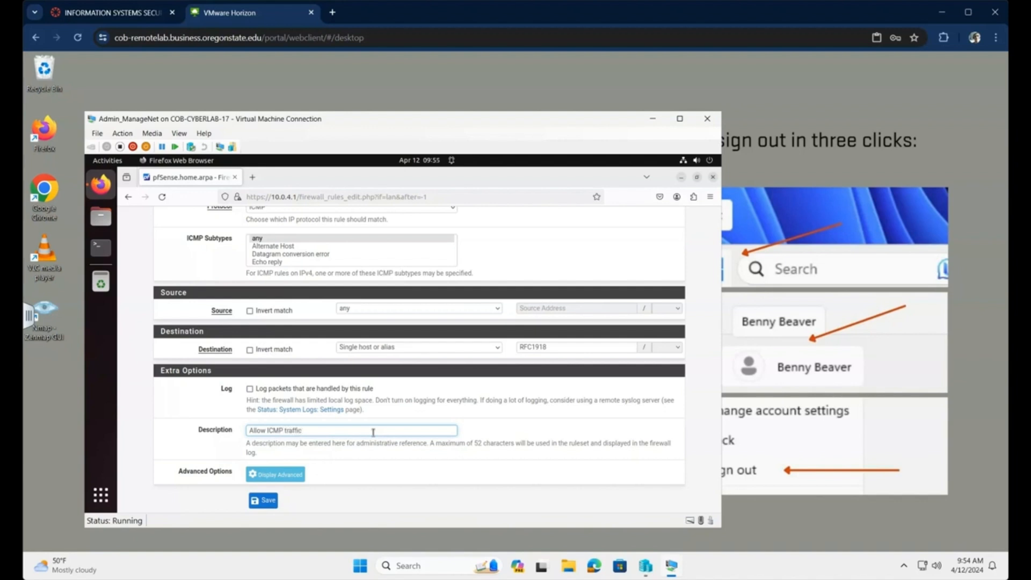
text(her network segments)
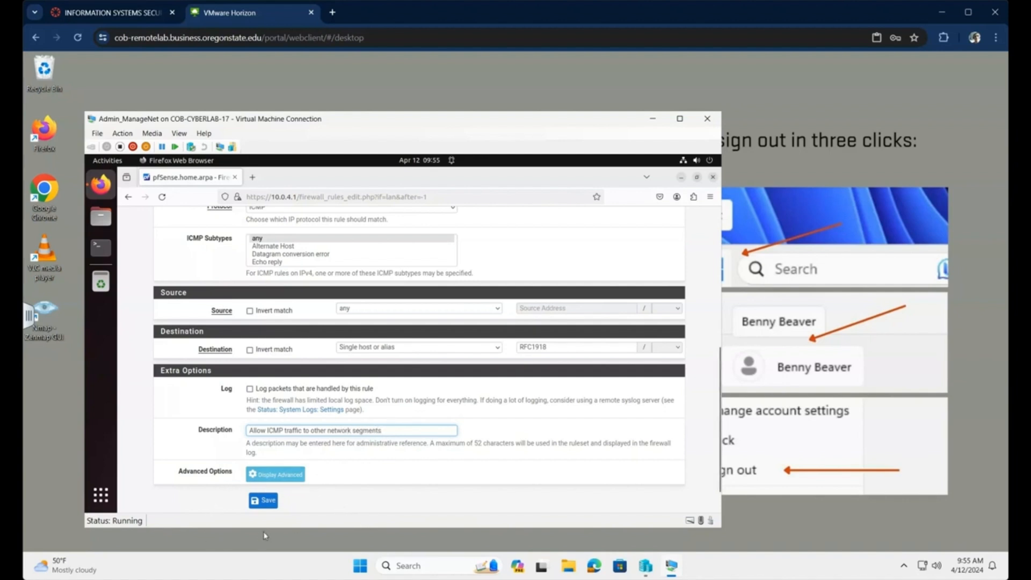
- Save the ICMP-to-RFC1918 rule and apply it, placing it at the top of the LAN list
click(266, 504)
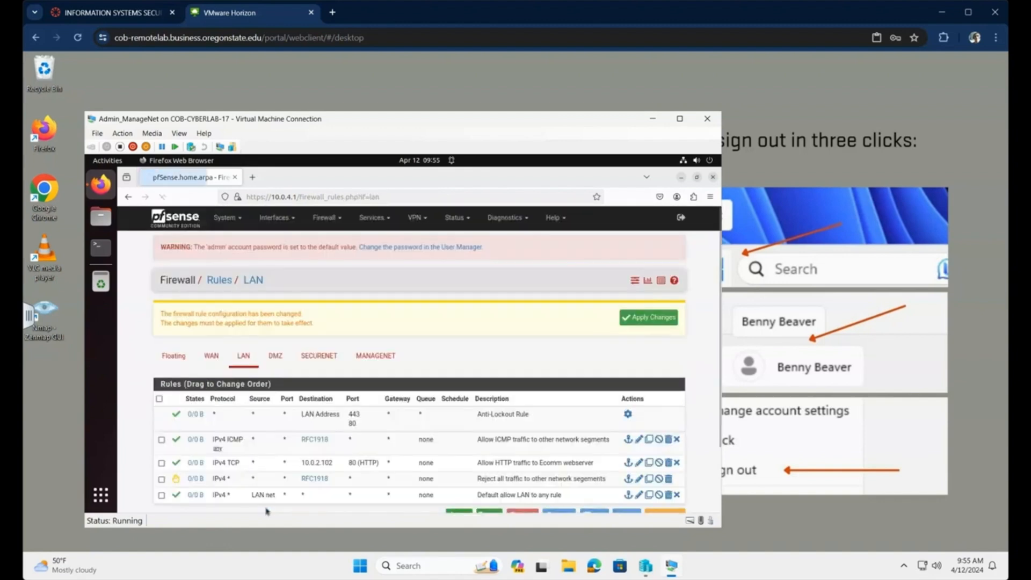
click(640, 317)
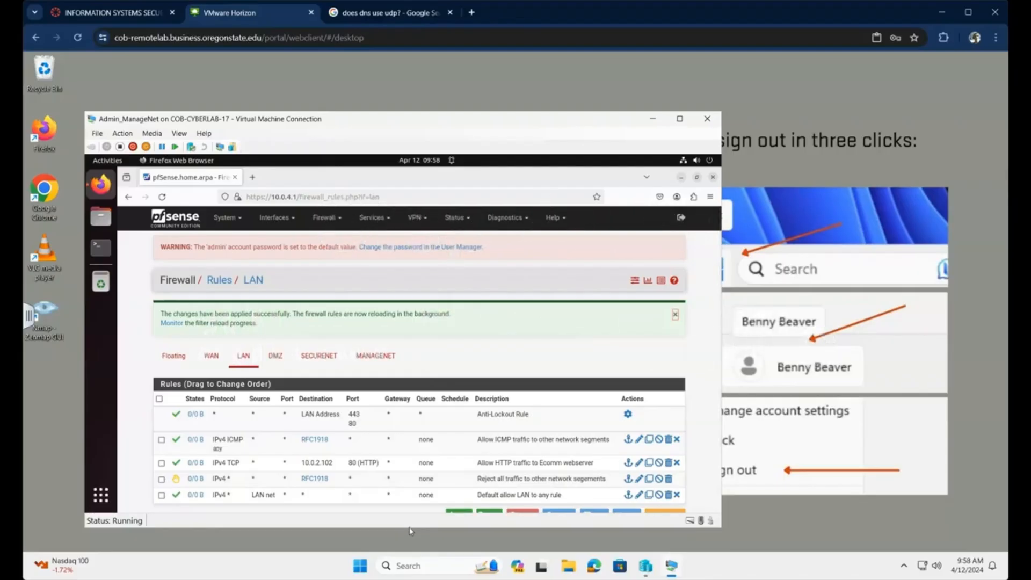
scroll(383, 356, down, 2)
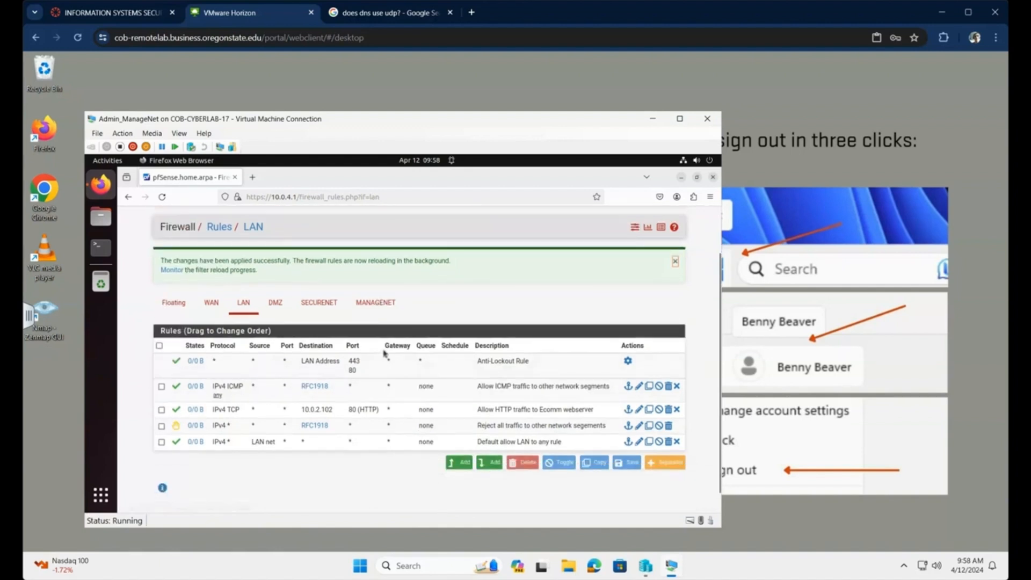
- Start a new LAN rule with protocol TCP/UDP and destination 'This firewall (self)'
click(466, 463)
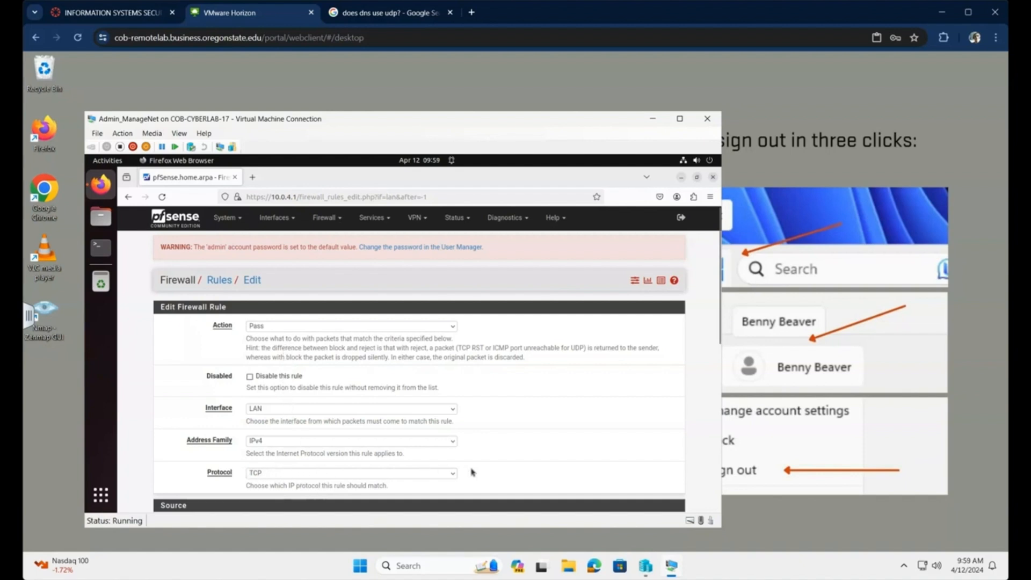
click(453, 475)
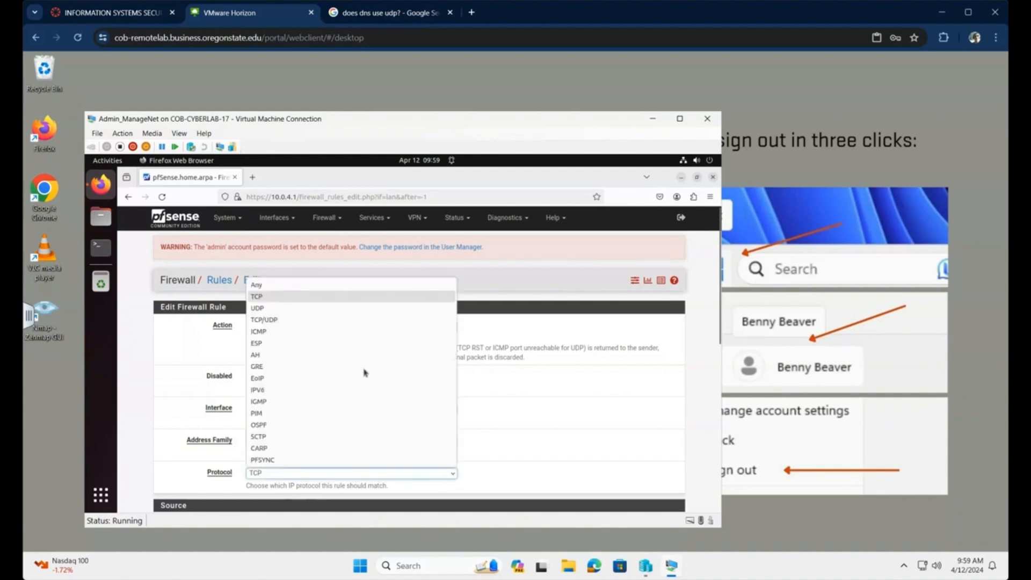
click(281, 320)
scroll(535, 430, down, 5)
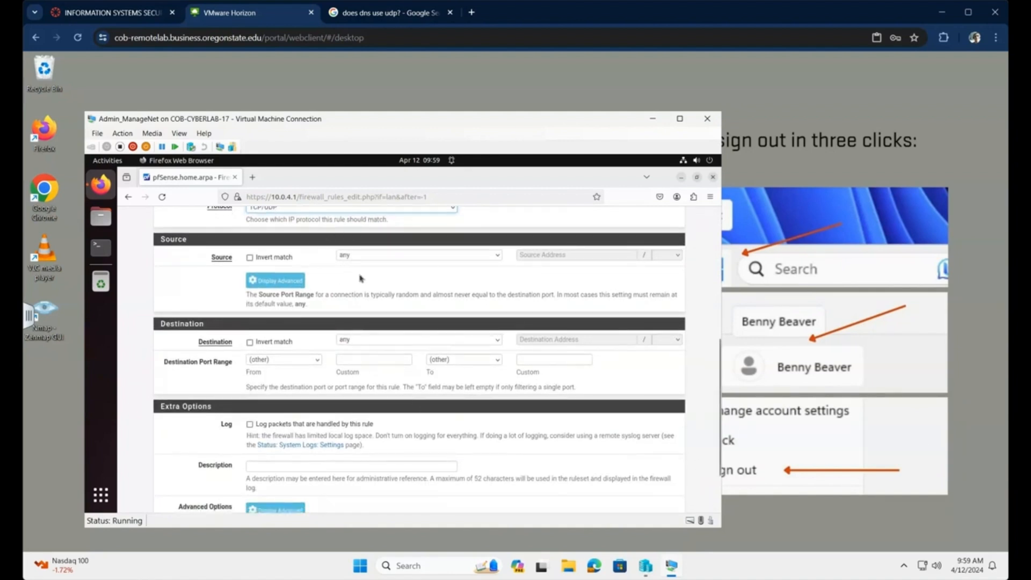
click(380, 341)
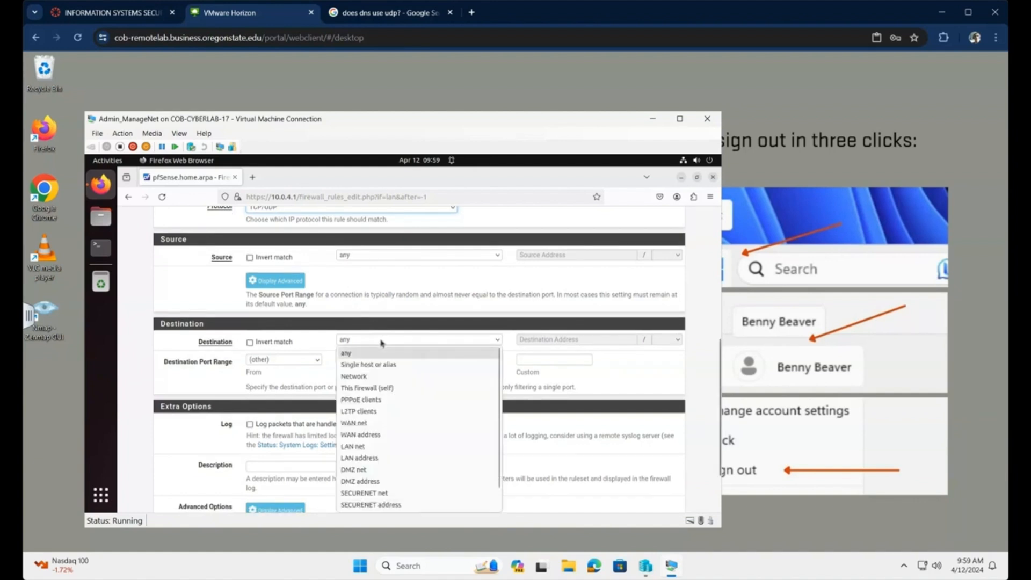
click(388, 390)
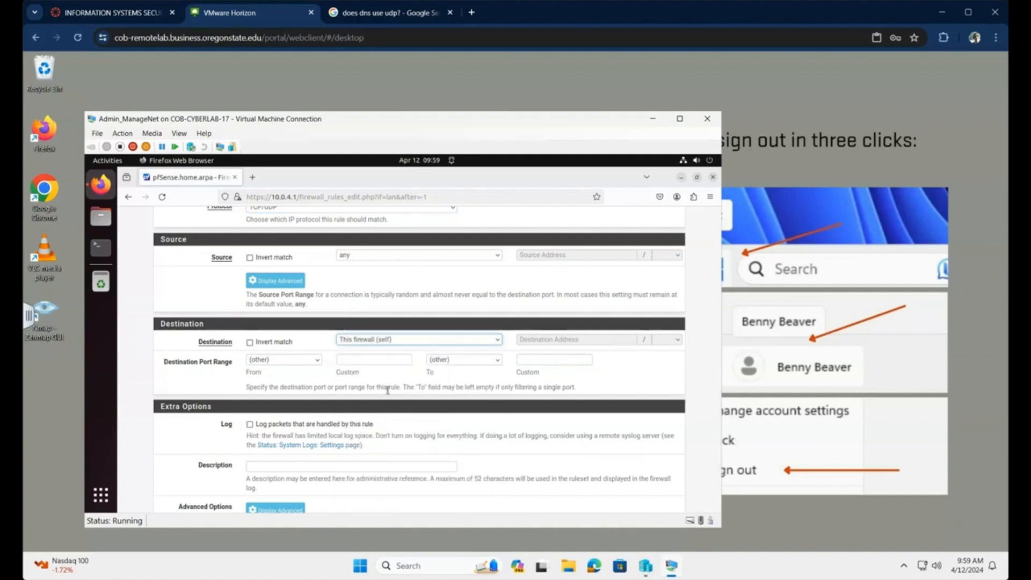
- Restrict it to DNS (53), describe it 'Allow DNS requests to the pfSense DNS server', and save
click(320, 361)
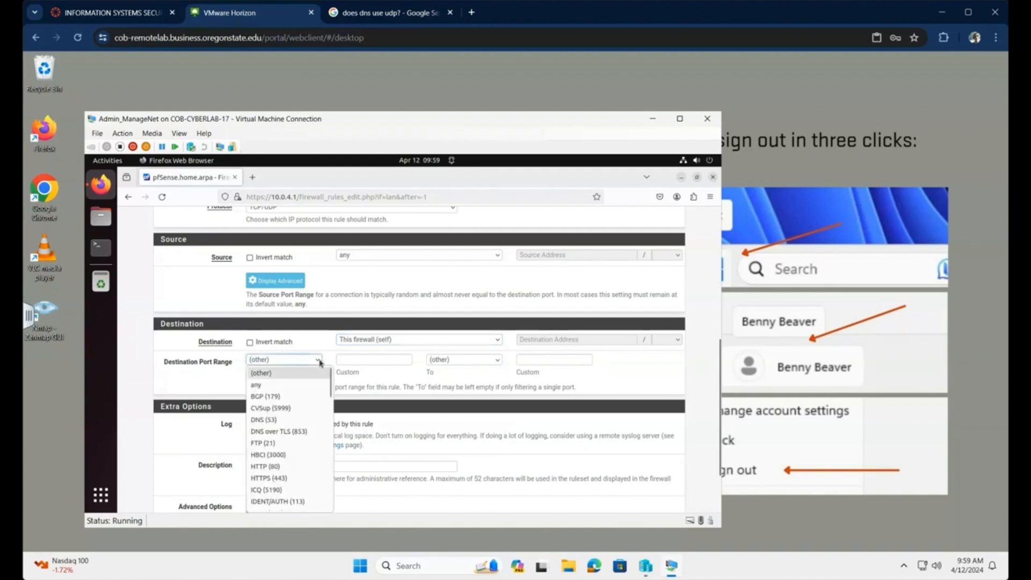
click(279, 420)
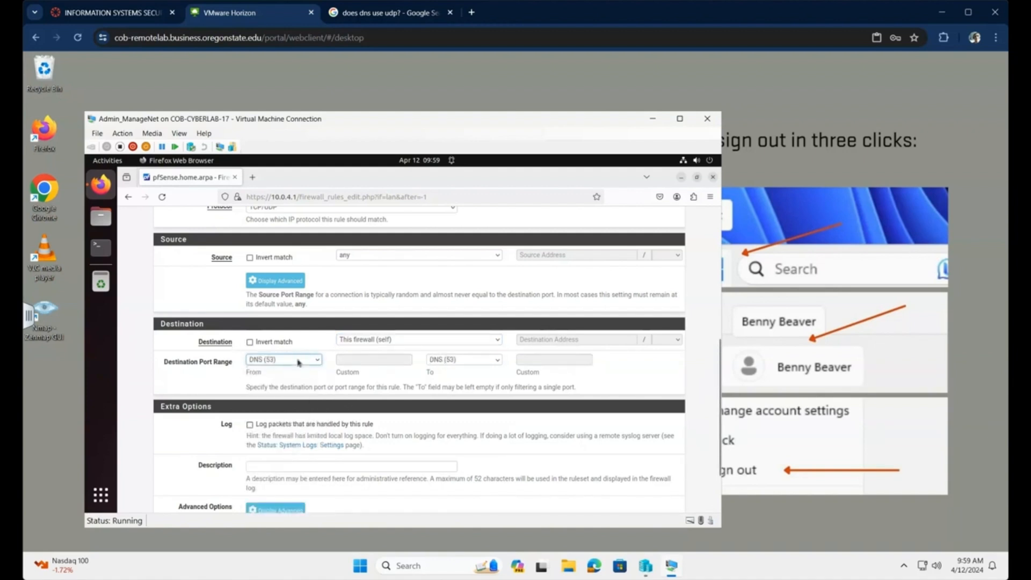
click(342, 468)
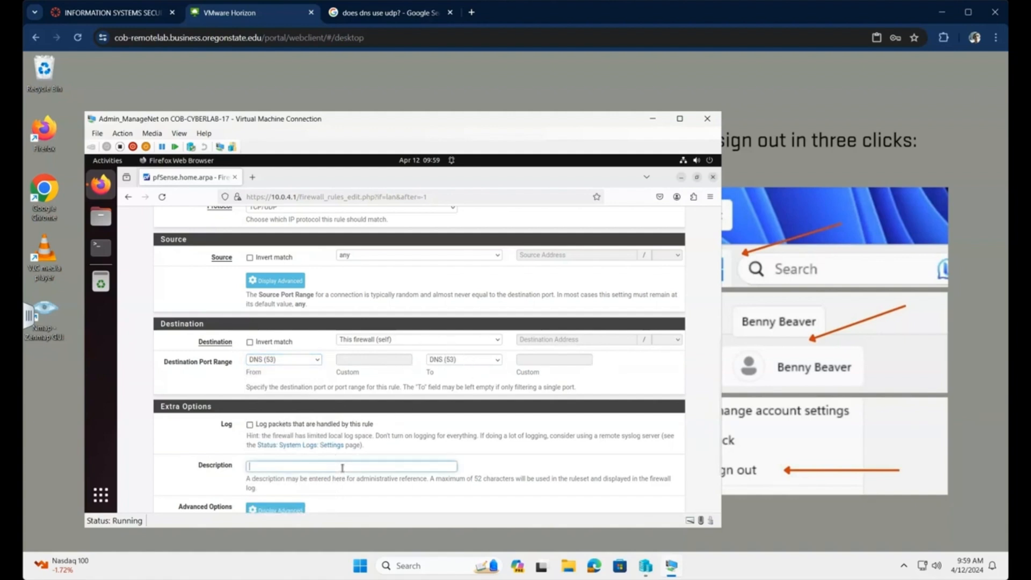
text(Allow DNS requests to the pfSense)
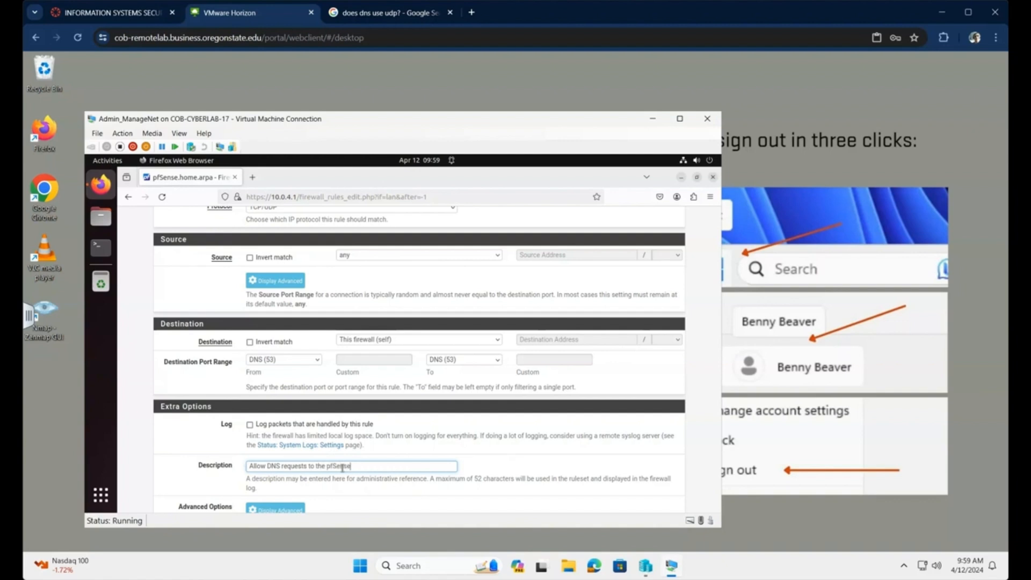
text(SDerver)
scroll(354, 425, down, 3)
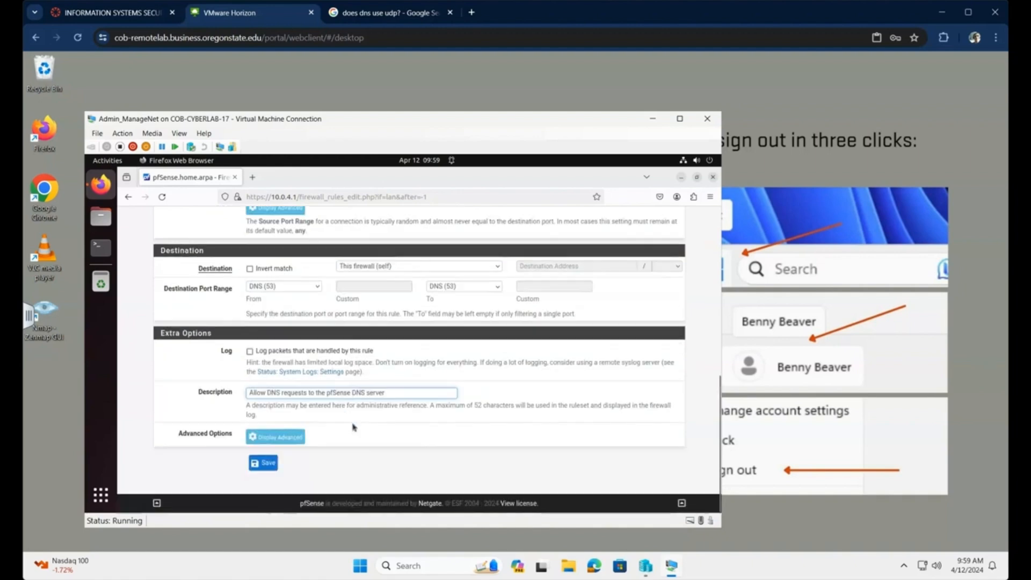
click(267, 464)
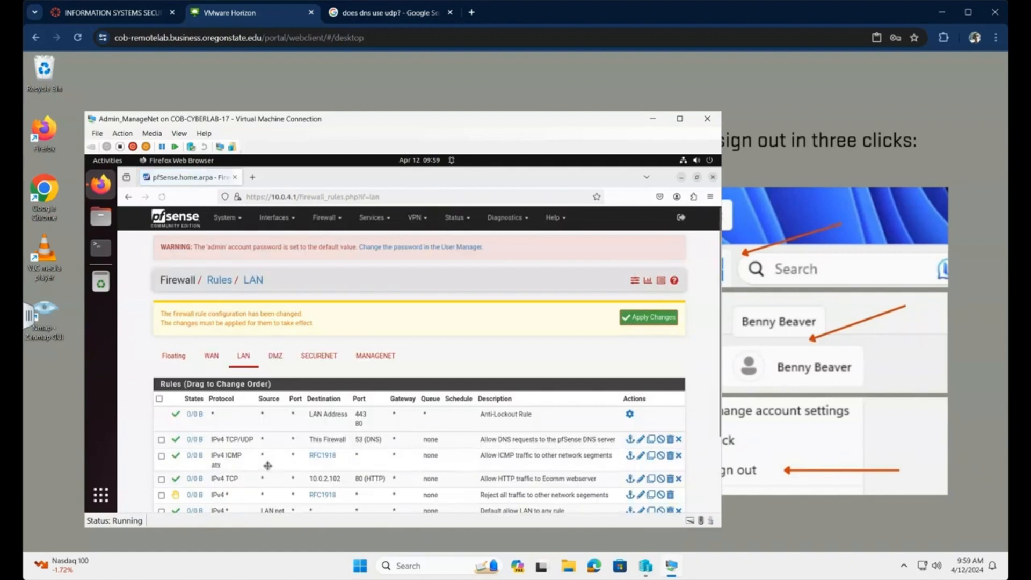
- Apply the DNS (53) rule change, then open the Anti-Lockout Rule's settings
click(651, 321)
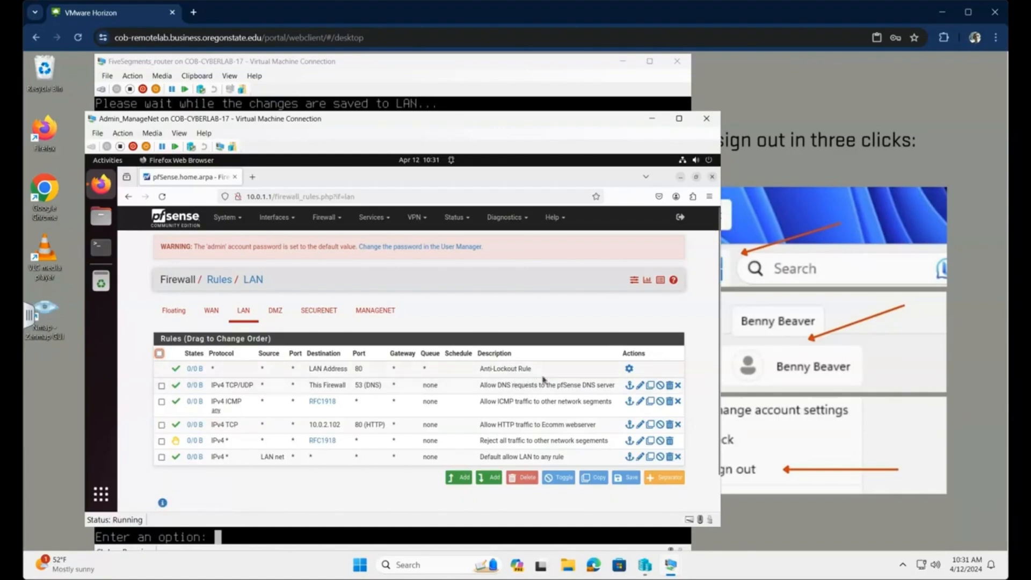
click(629, 369)
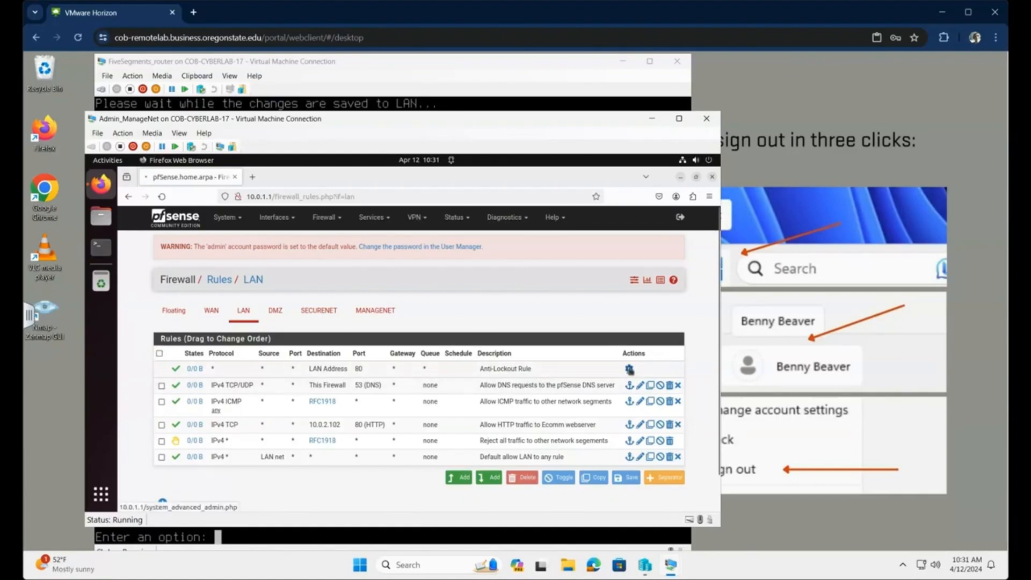
- Tick 'Disable webConfigurator anti-lockout rule' on the Admin Access page and save
scroll(404, 421, down, 4)
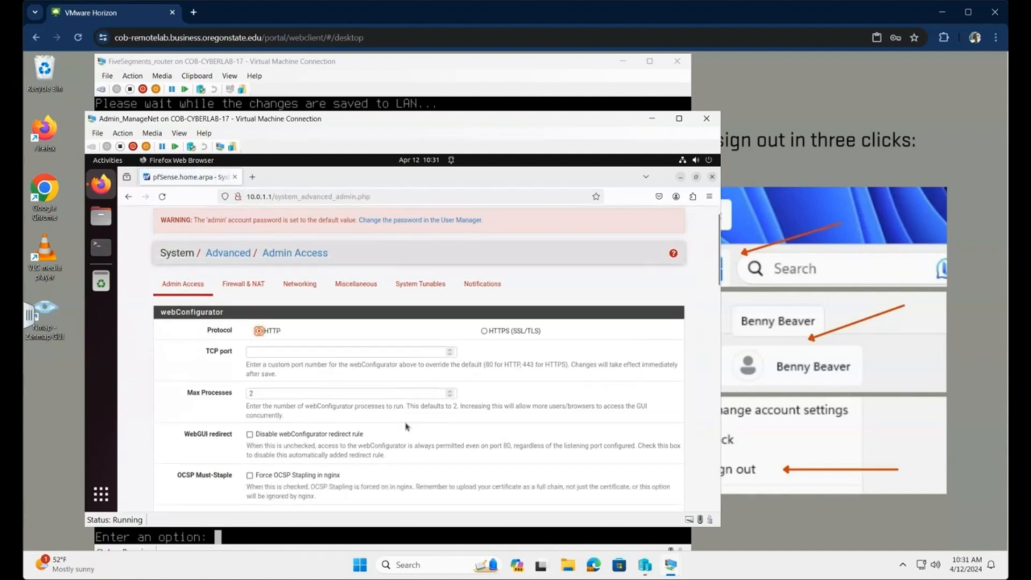
scroll(406, 426, down, 2)
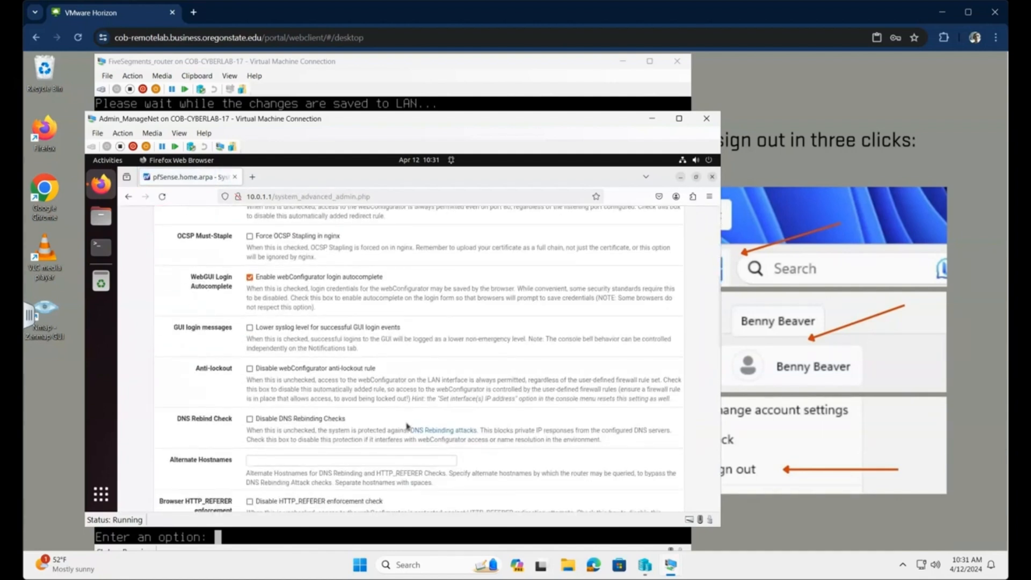
click(250, 370)
scroll(495, 397, down, 6)
scroll(497, 424, down, 5)
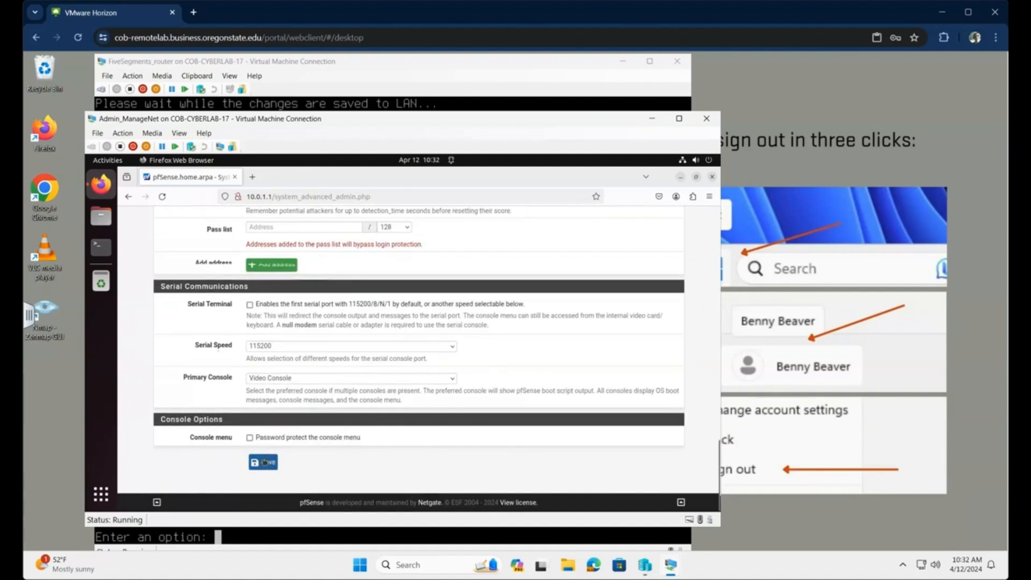
click(264, 462)
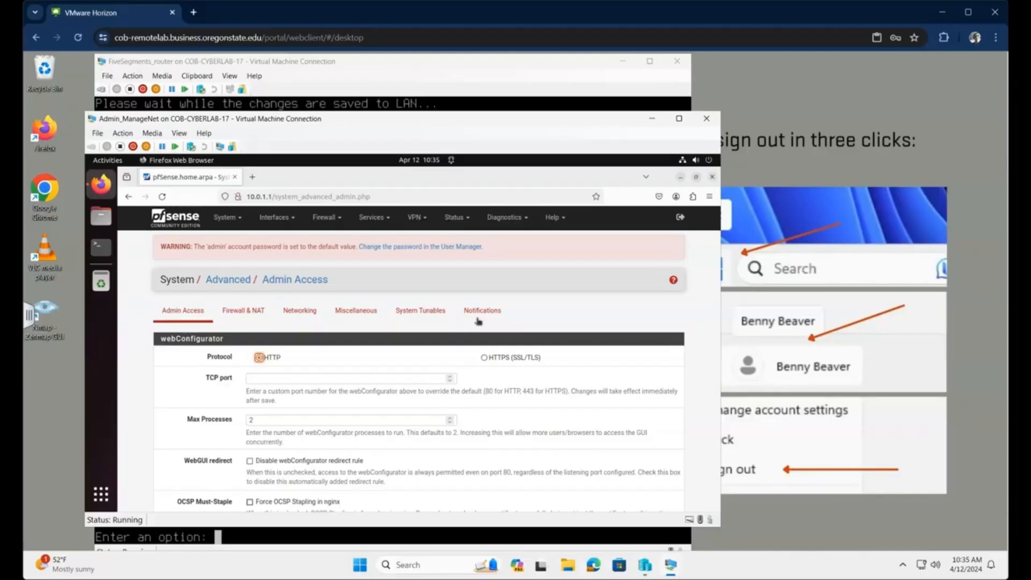
- Go to Firewall > Rules and show the LAN interface's rules
click(327, 217)
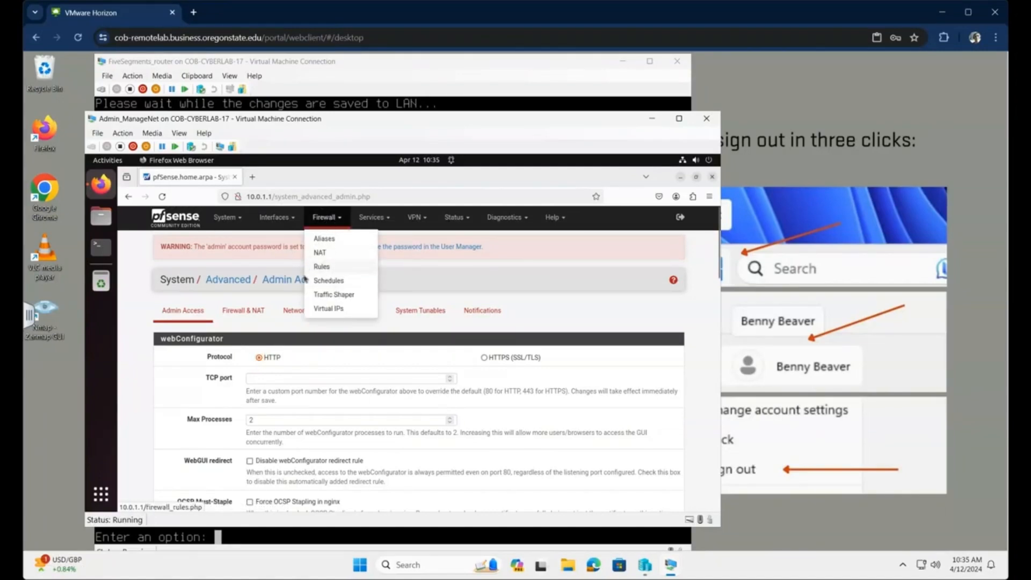
click(321, 266)
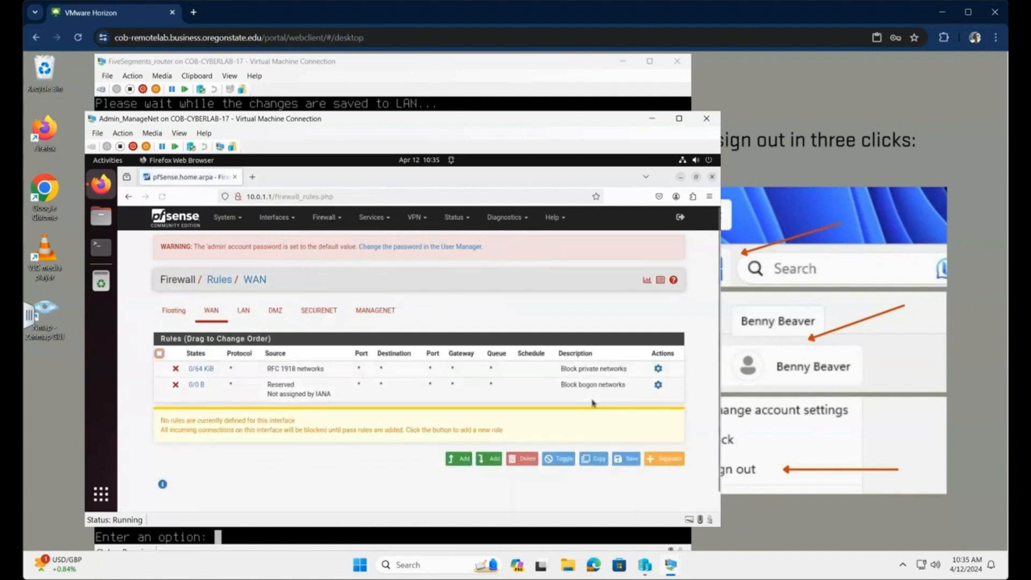
click(243, 312)
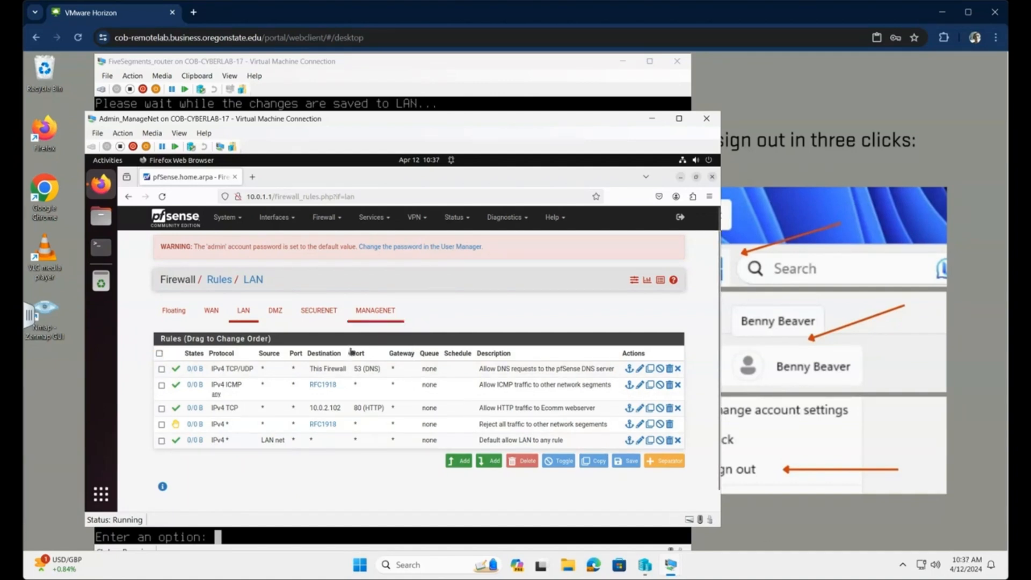
- Select the DNS, reject-all and default allow LAN rules
click(161, 368)
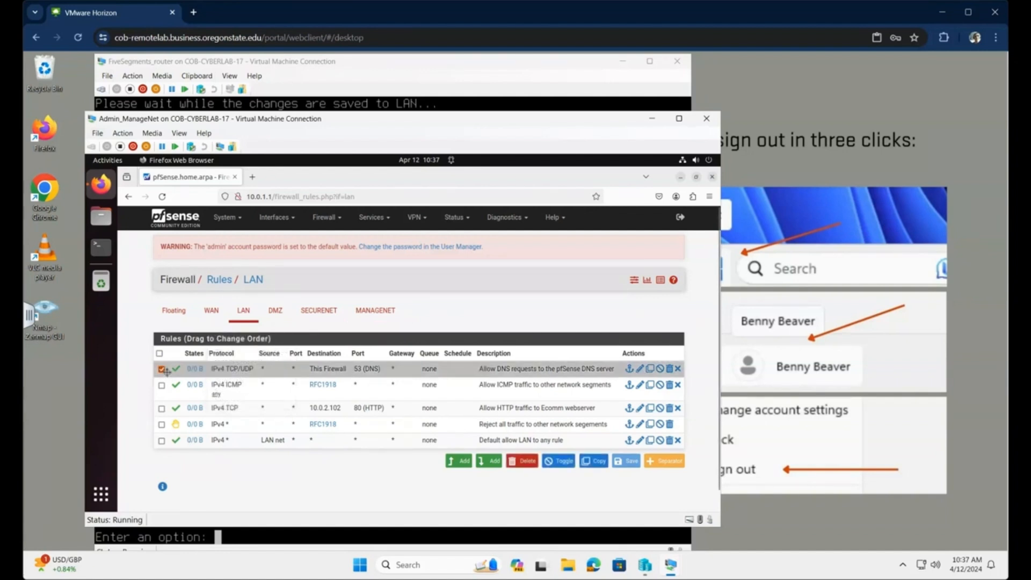
click(161, 424)
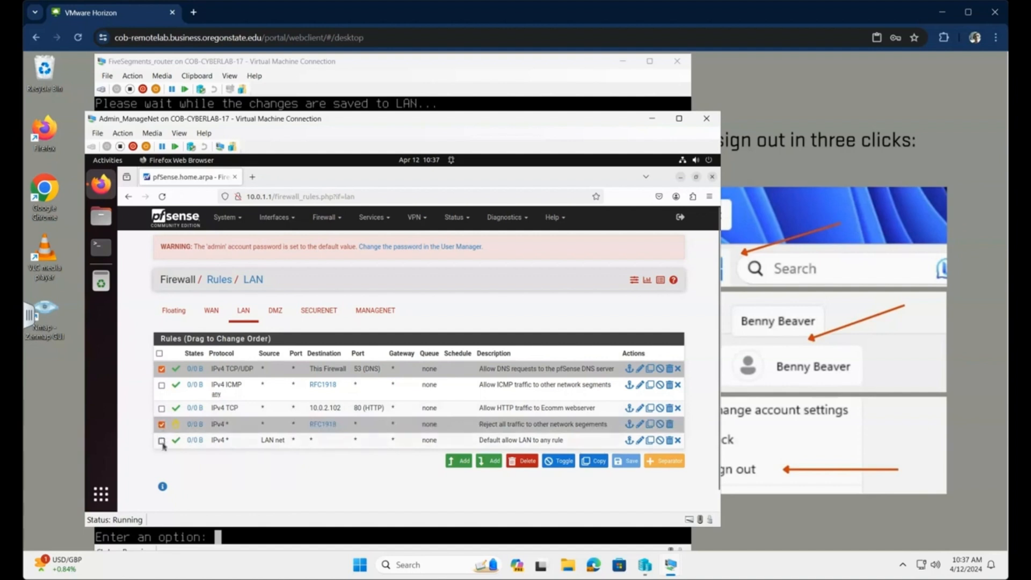
click(162, 441)
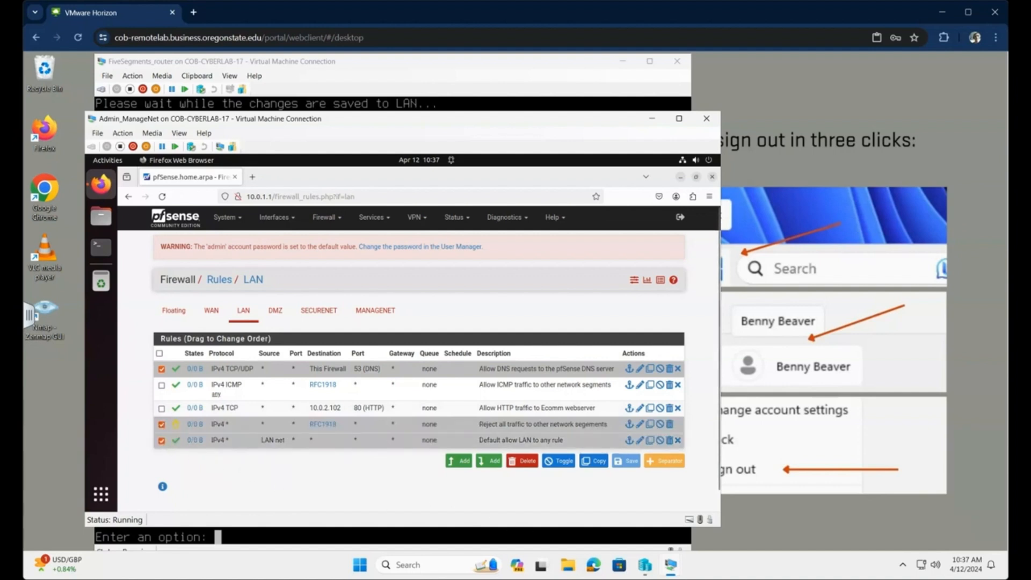
- Paste copies of the selected LAN rules onto the SECURENET destination interface
click(599, 463)
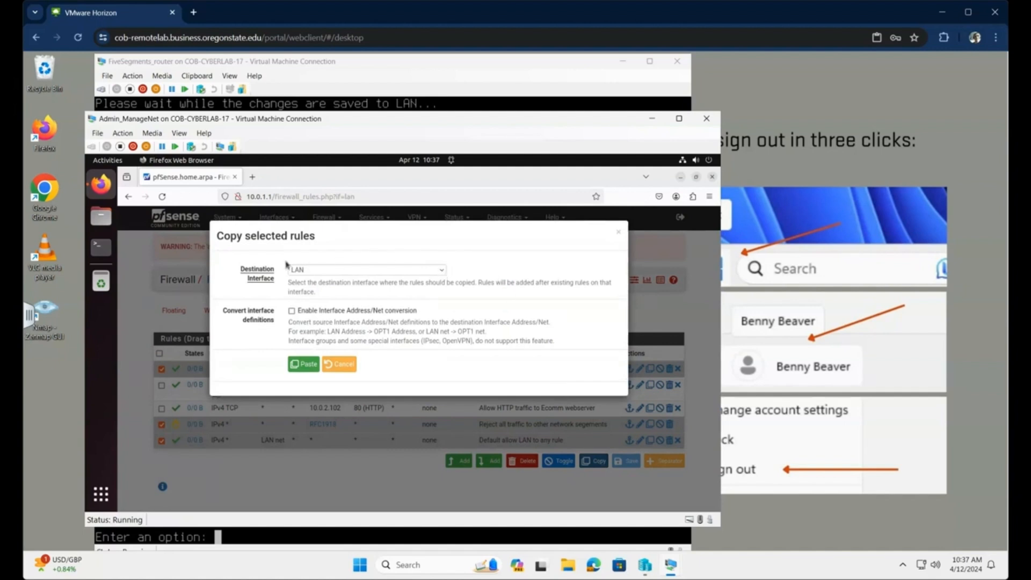
click(442, 272)
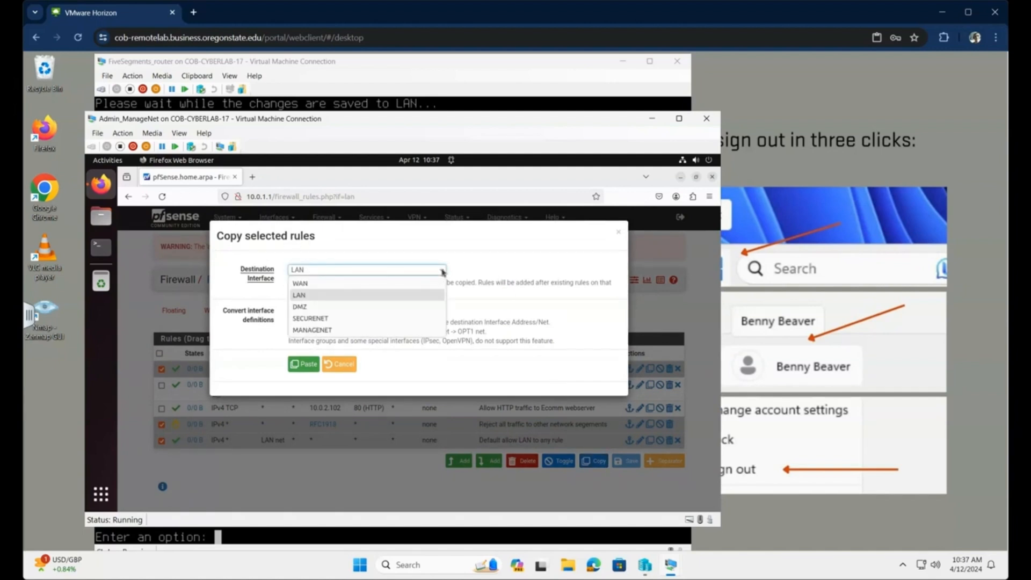
click(329, 318)
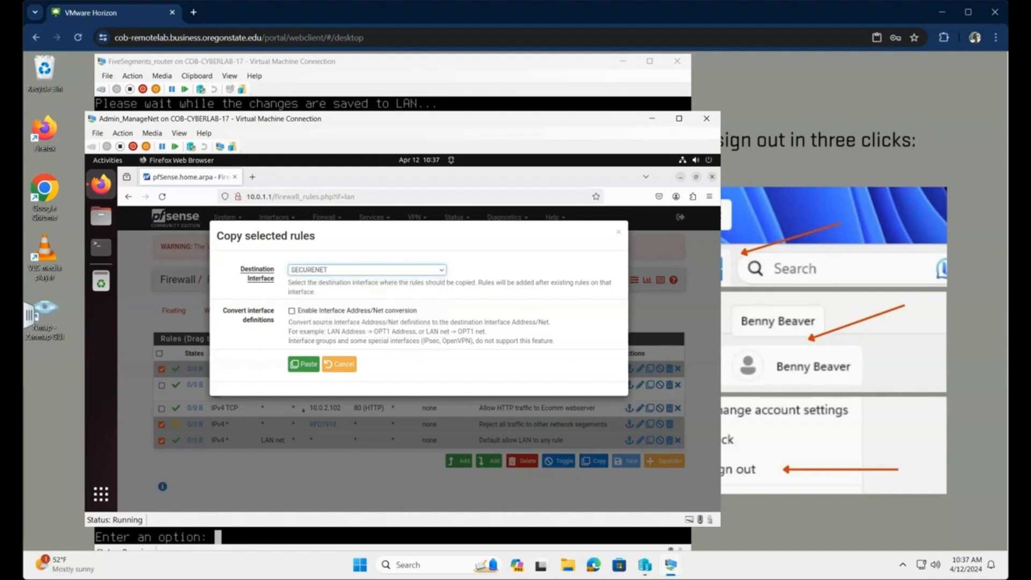
click(303, 365)
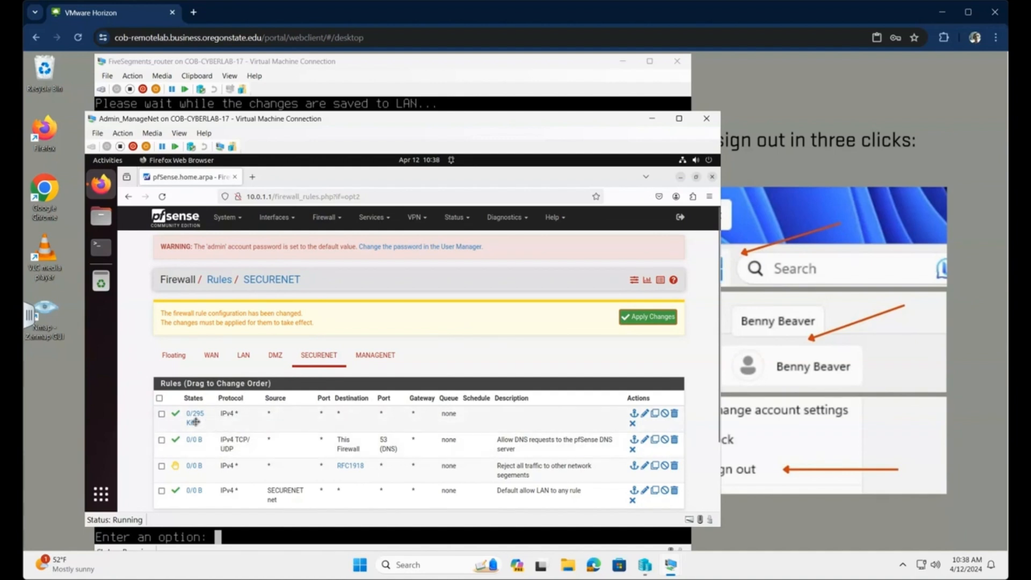
- Delete the top IPv4 * allow-everything rule from SECURENET and confirm the deletion
click(161, 415)
scroll(545, 431, down, 3)
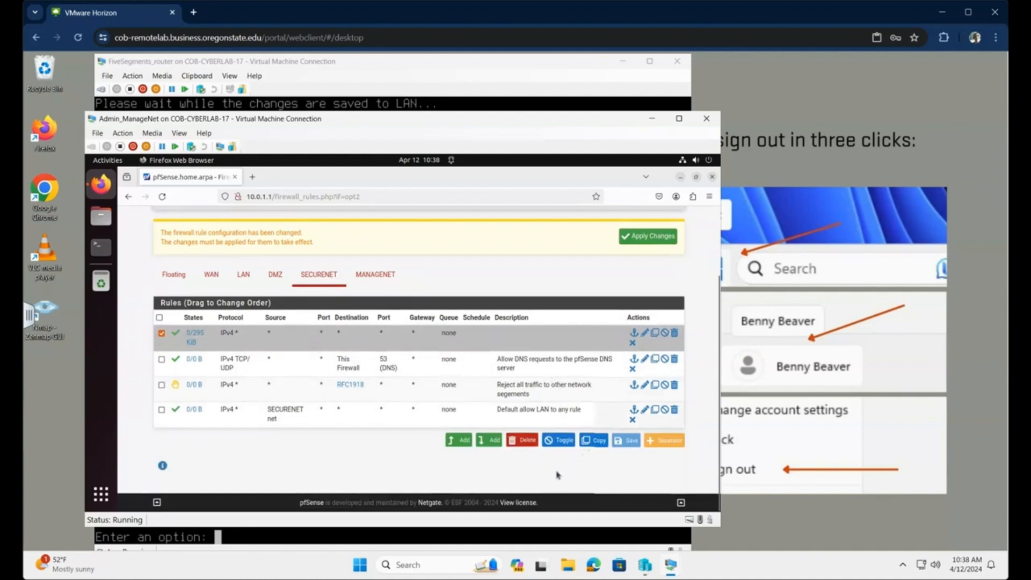
click(528, 442)
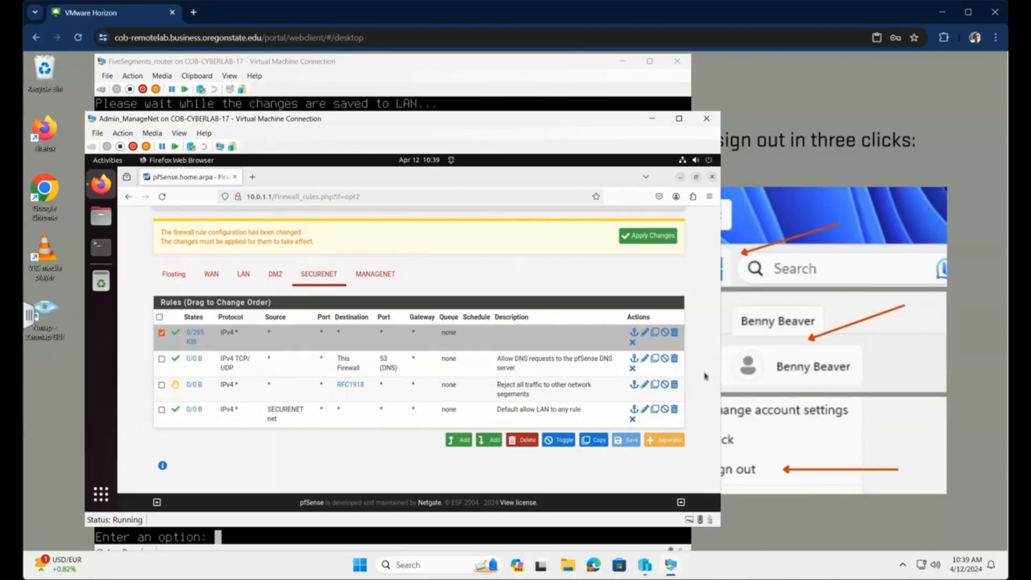
click(521, 440)
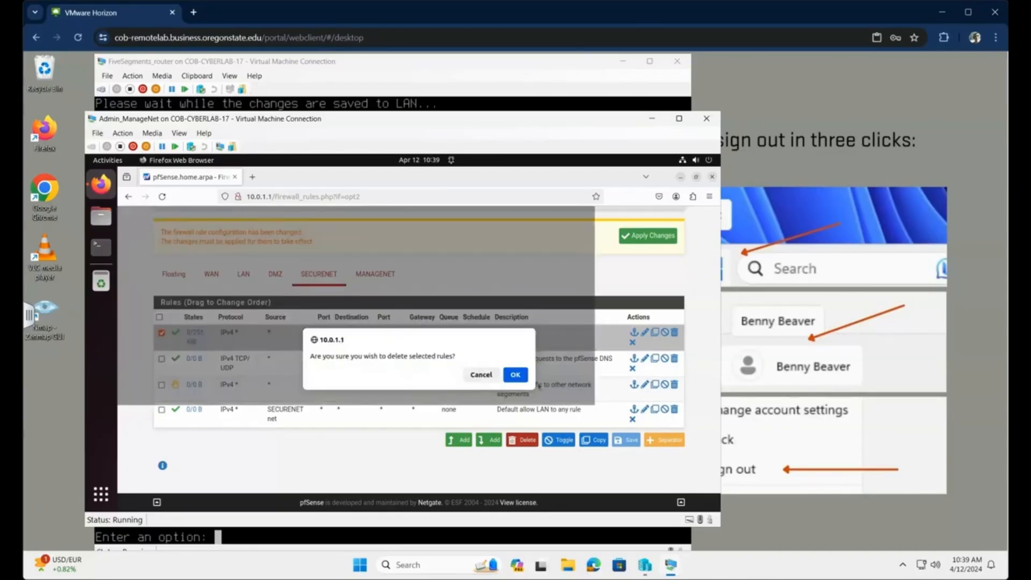
click(515, 376)
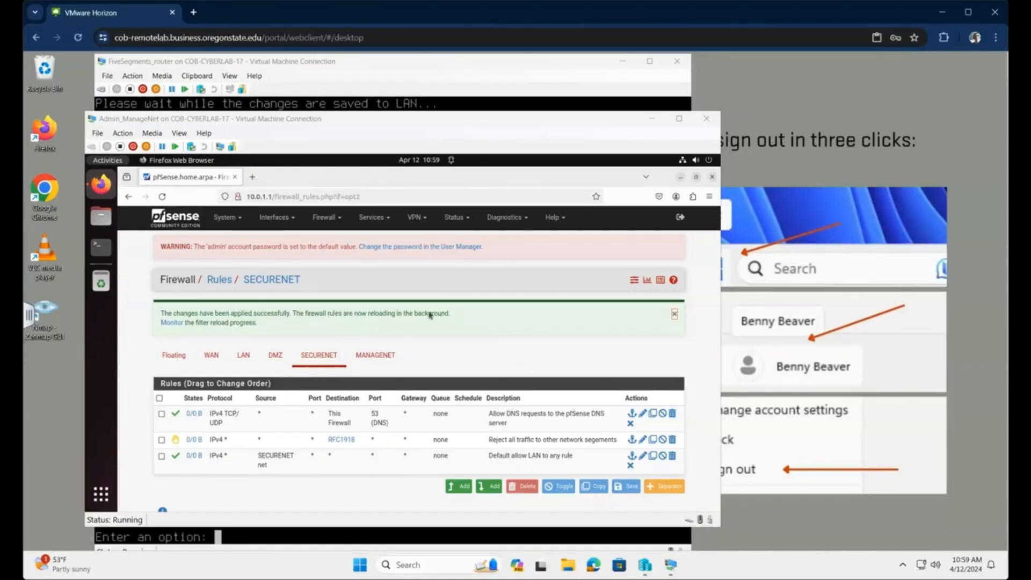
- Select the DNS, RFC1918 reject and default allow rules and paste copies into DMZ
click(162, 414)
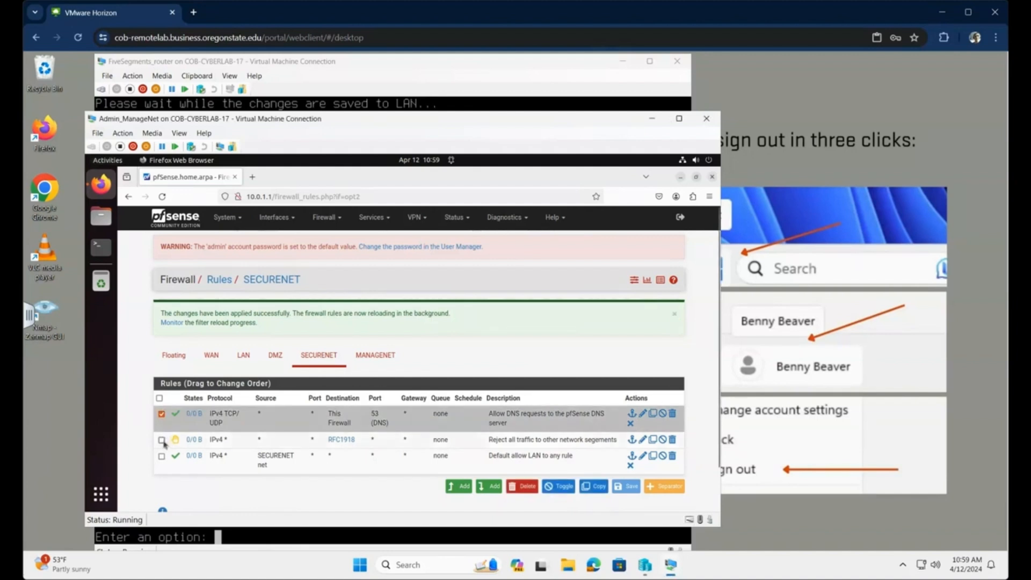
click(162, 440)
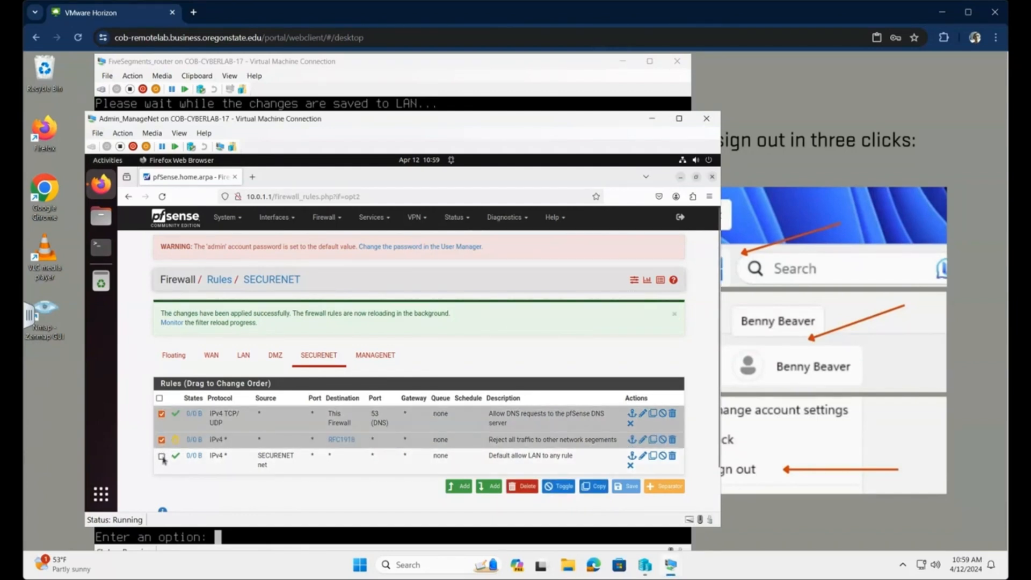
click(161, 457)
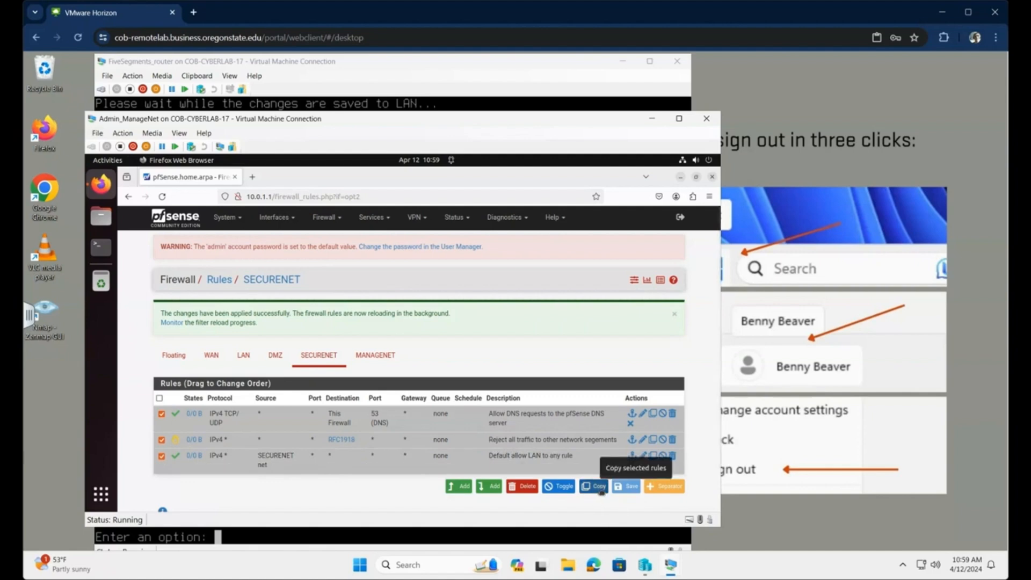
click(596, 487)
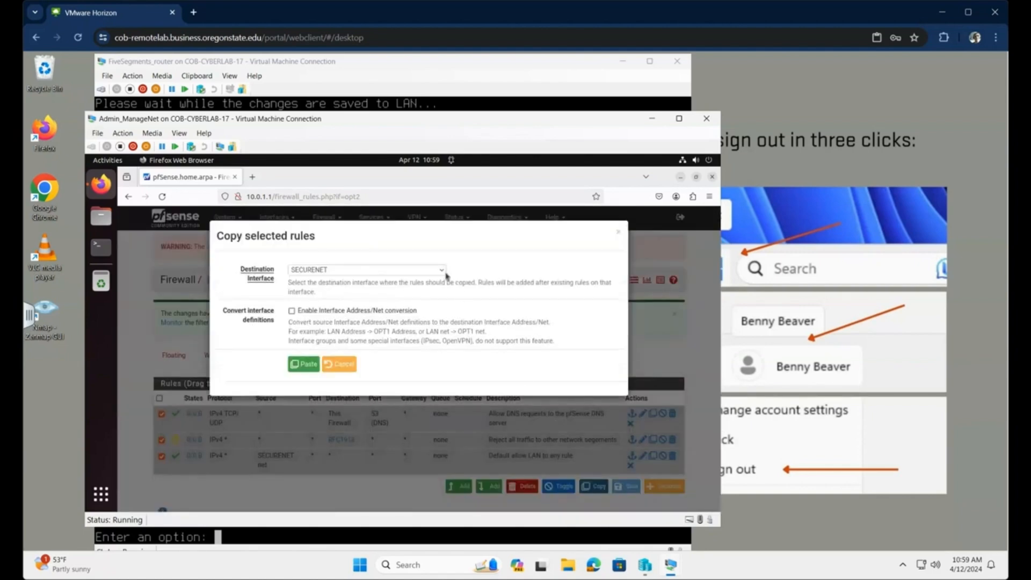
click(442, 271)
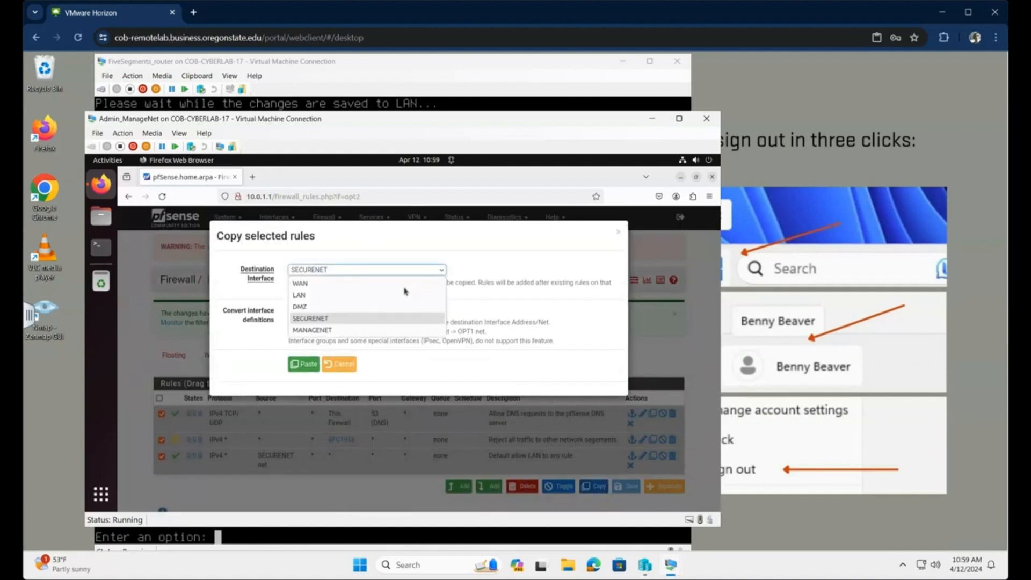
click(315, 307)
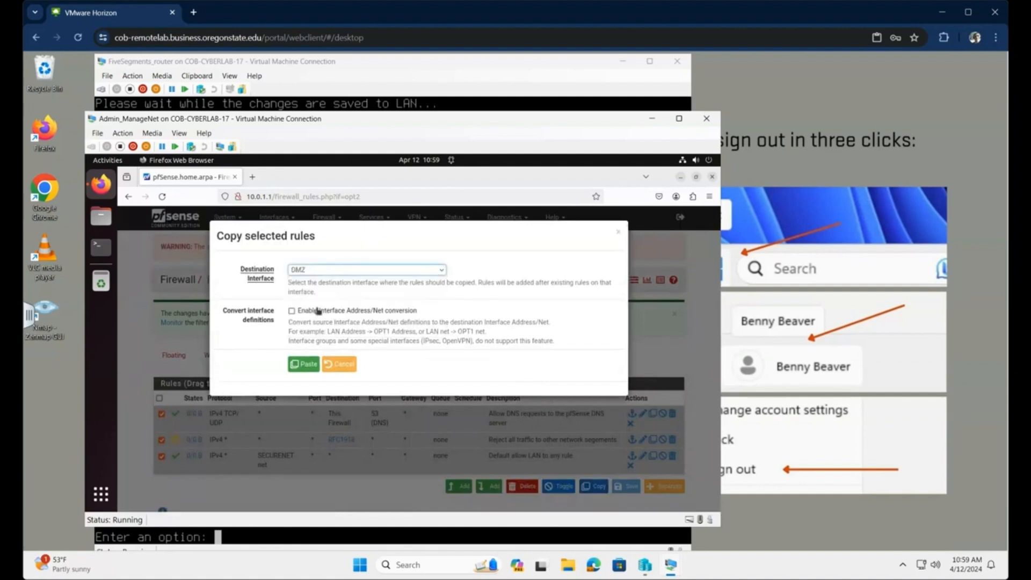
click(306, 365)
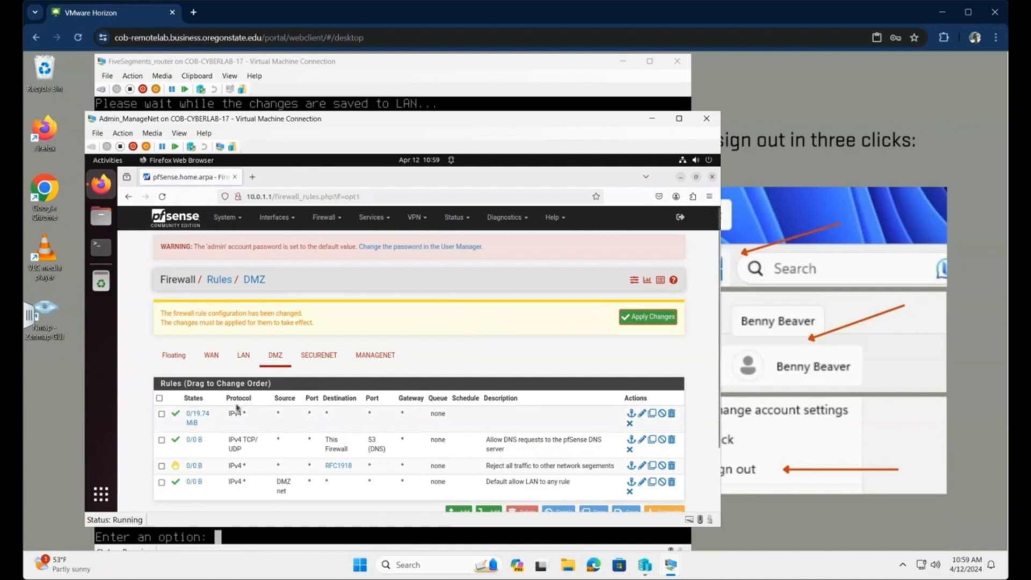
- Delete the top IPv4 * allow-everything rule from the DMZ rules
click(161, 414)
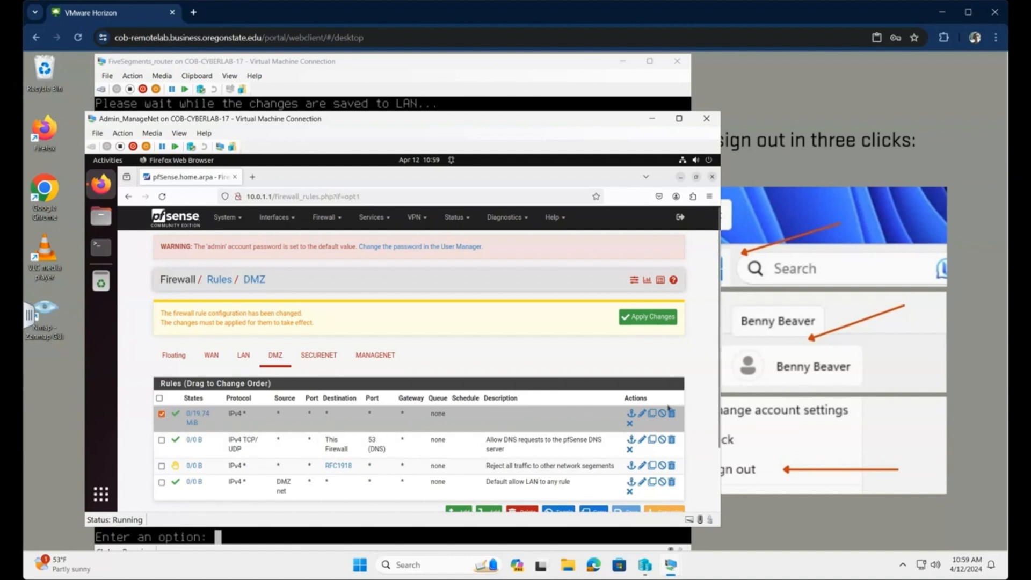
scroll(700, 365, down, 2)
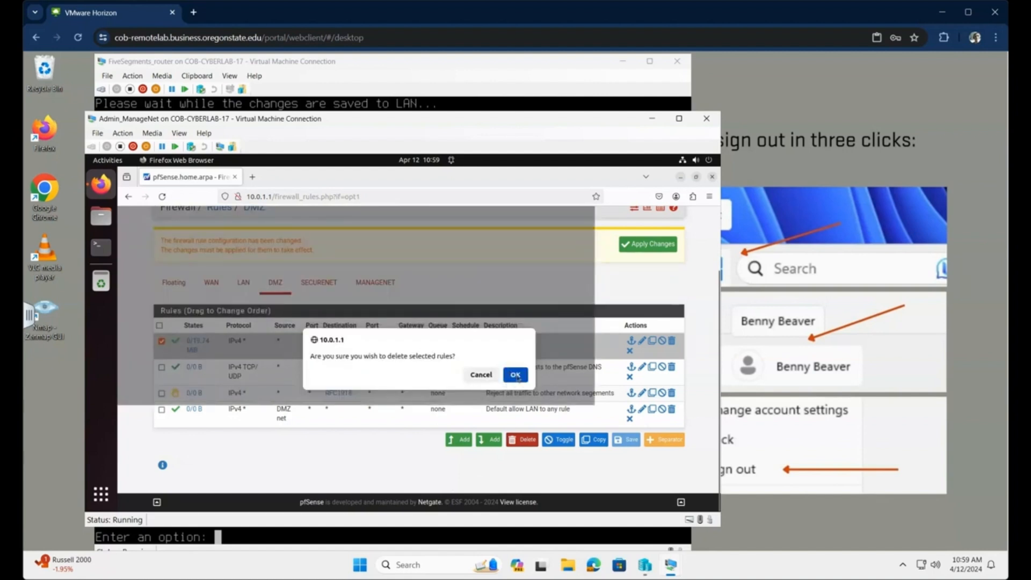
click(516, 374)
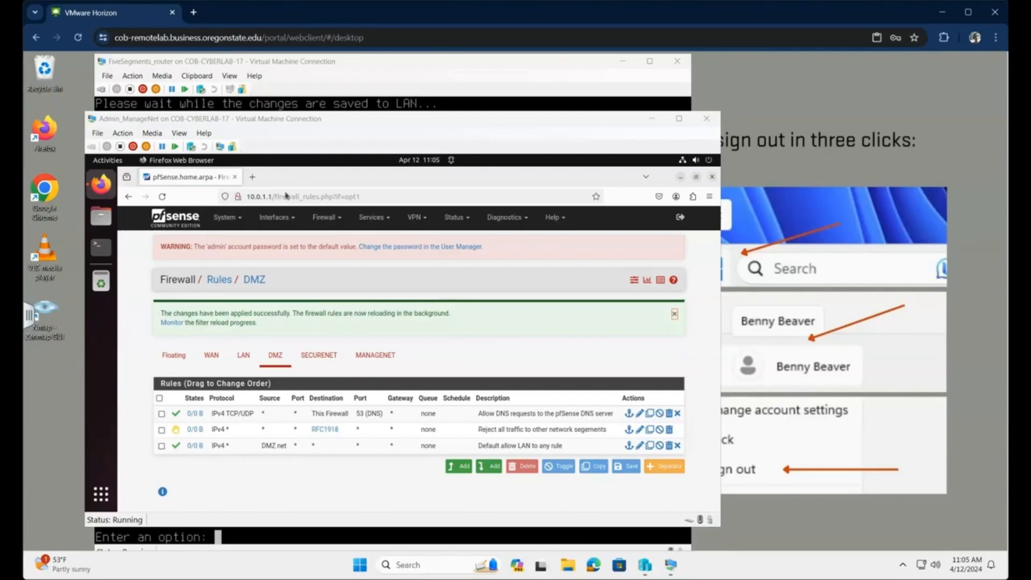
- Show the MANAGENET firewall rules to review its single IPv4 allow-all rule
click(338, 221)
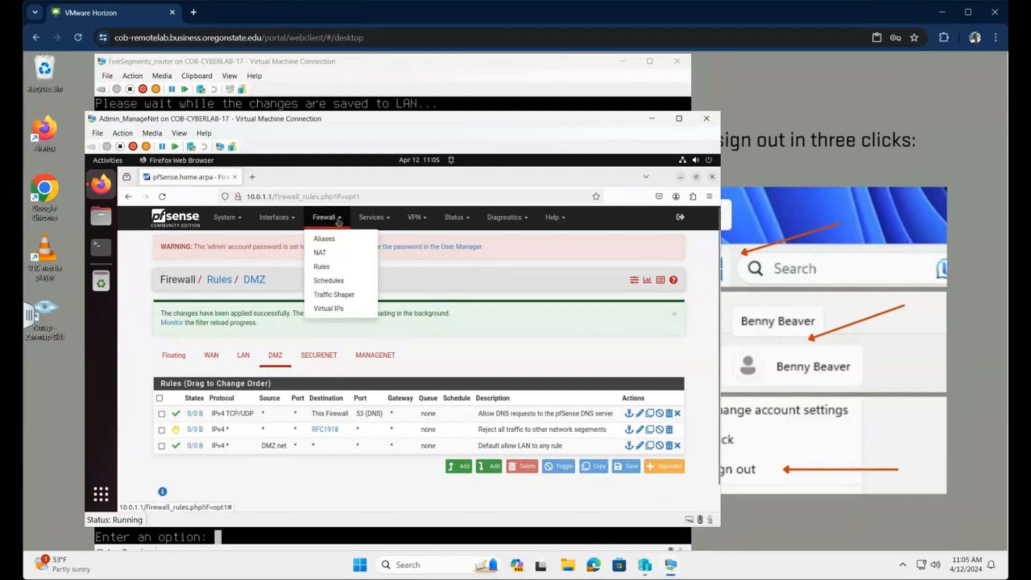
click(323, 267)
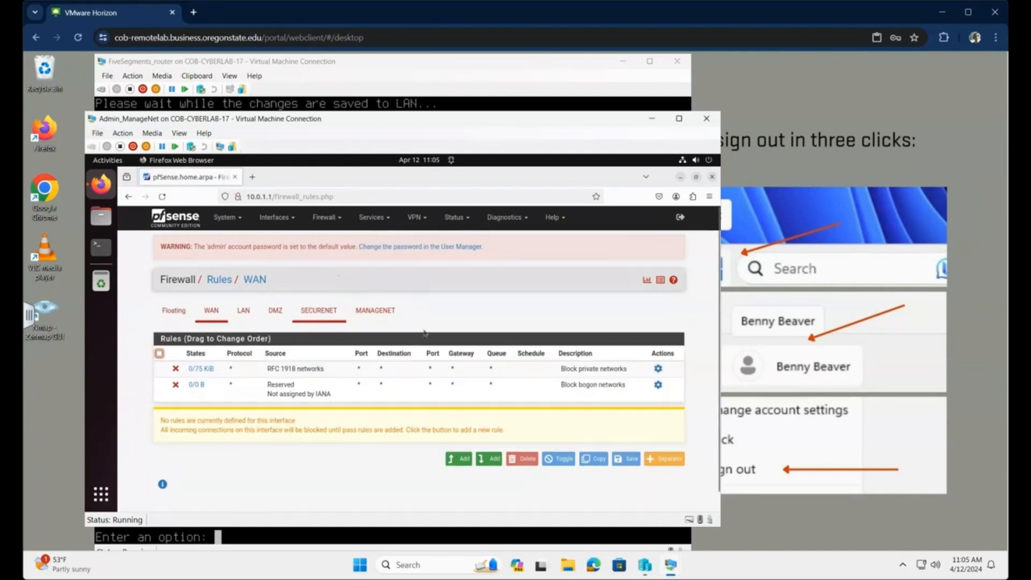
click(388, 312)
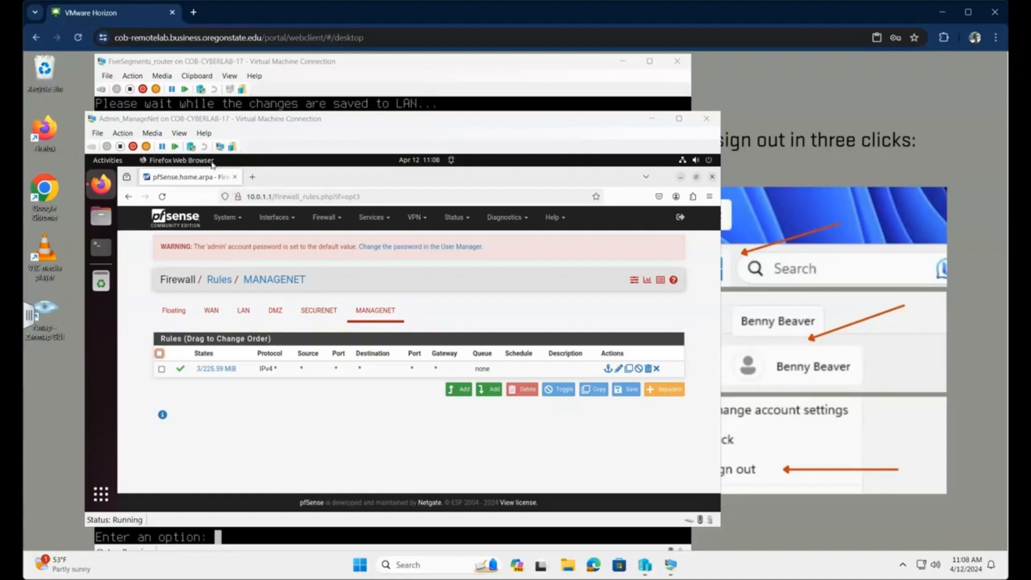
click(253, 177)
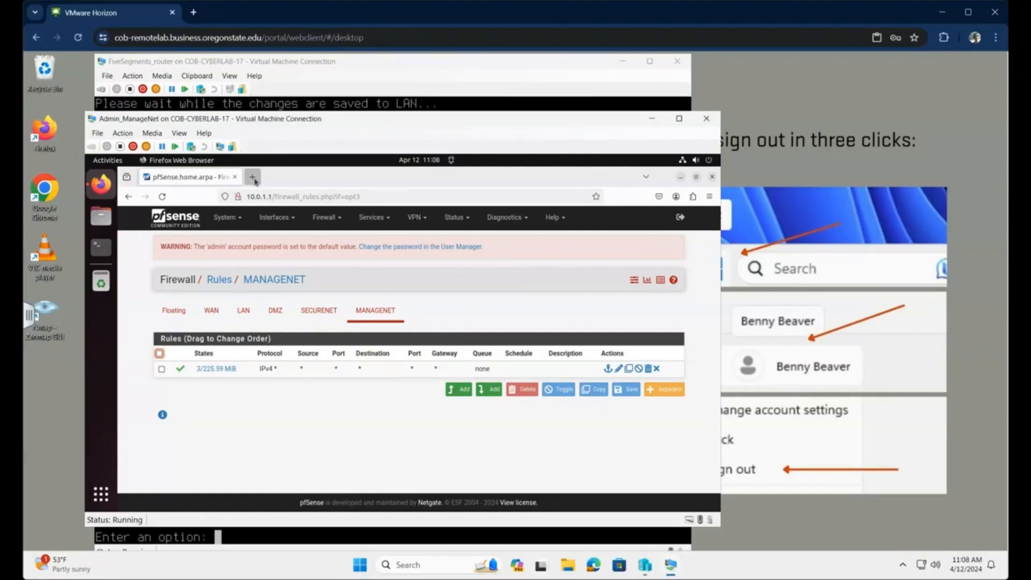
- Browse to 10.0.2.102, follow the voting site link, and view the Vote.php page source
click(279, 196)
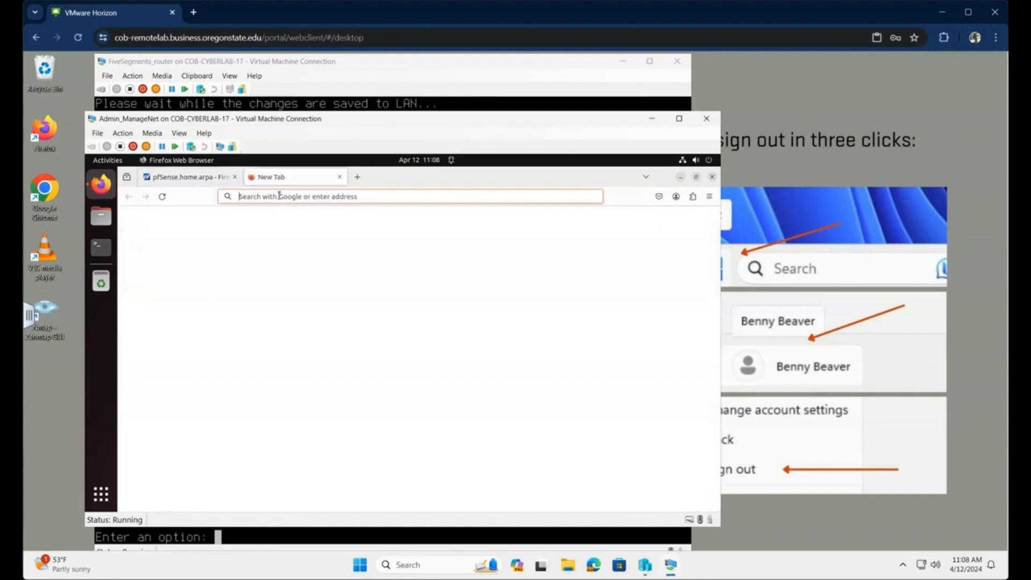
text(1)
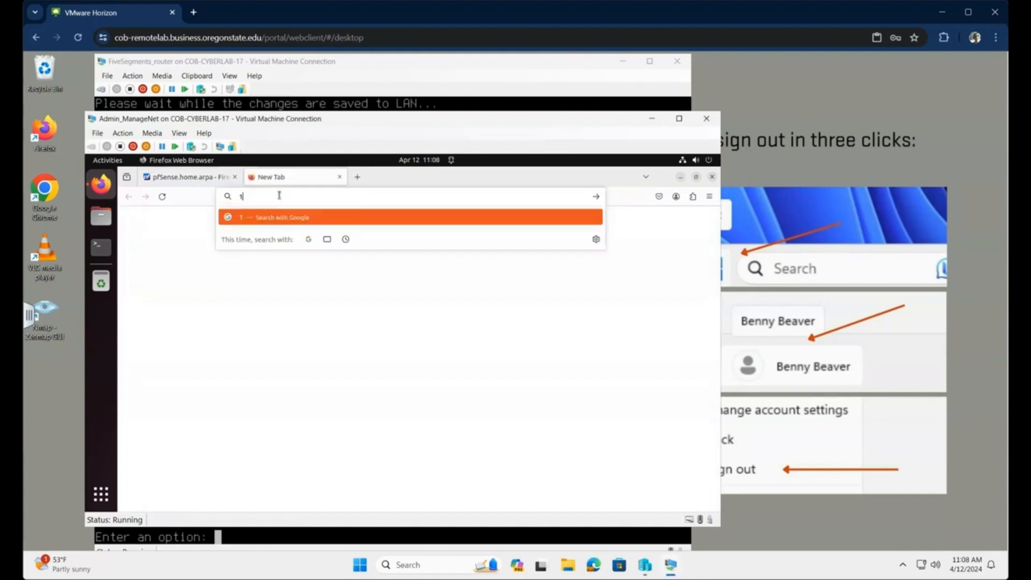
text(0.0.2.102)
key(Return)
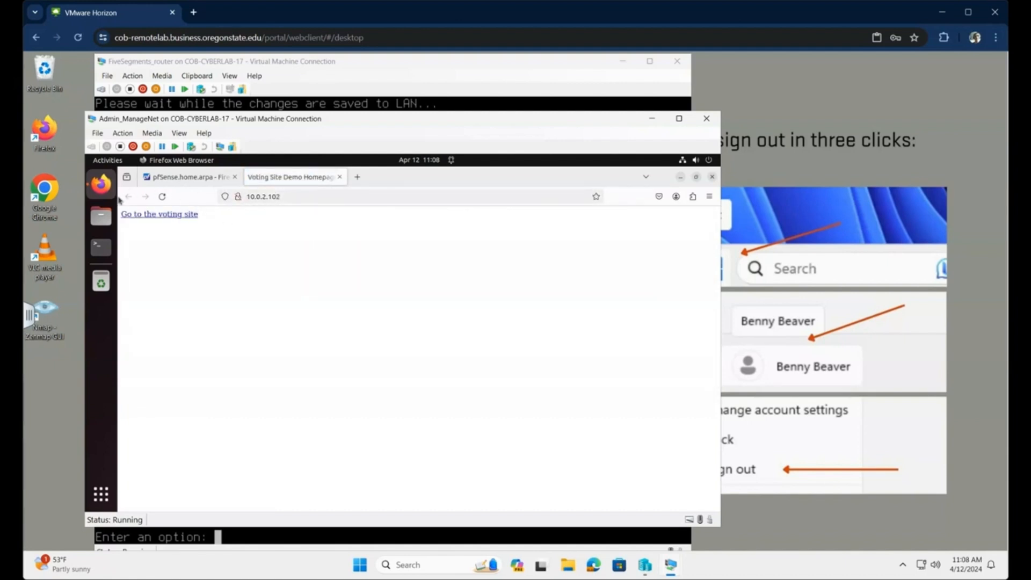
click(157, 215)
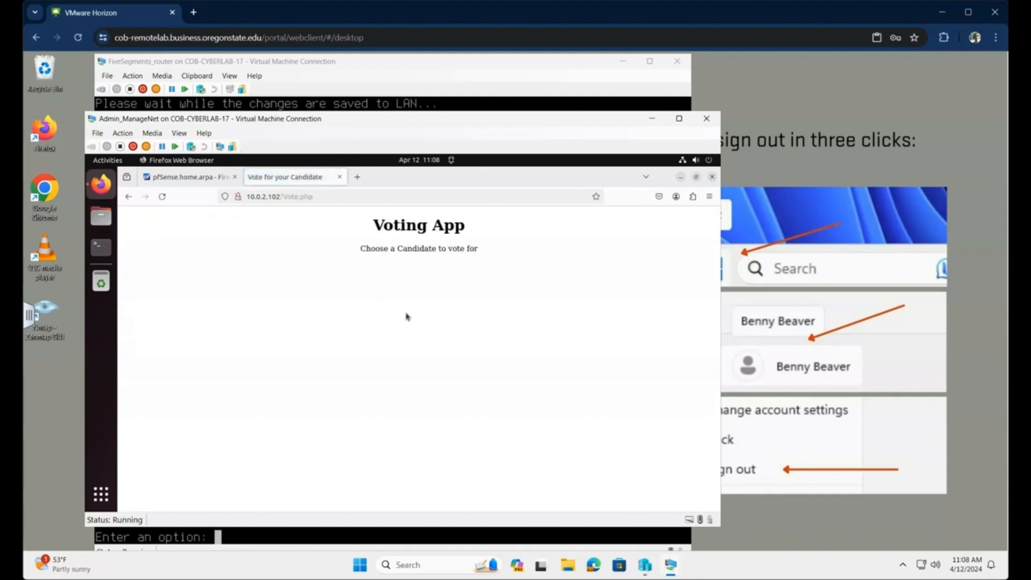
right_click(248, 251)
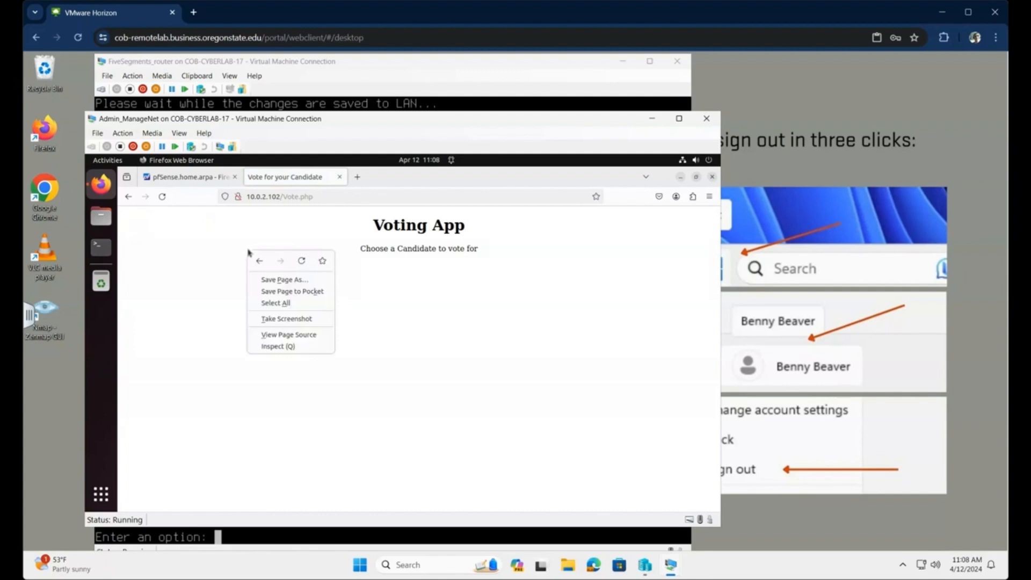
click(288, 335)
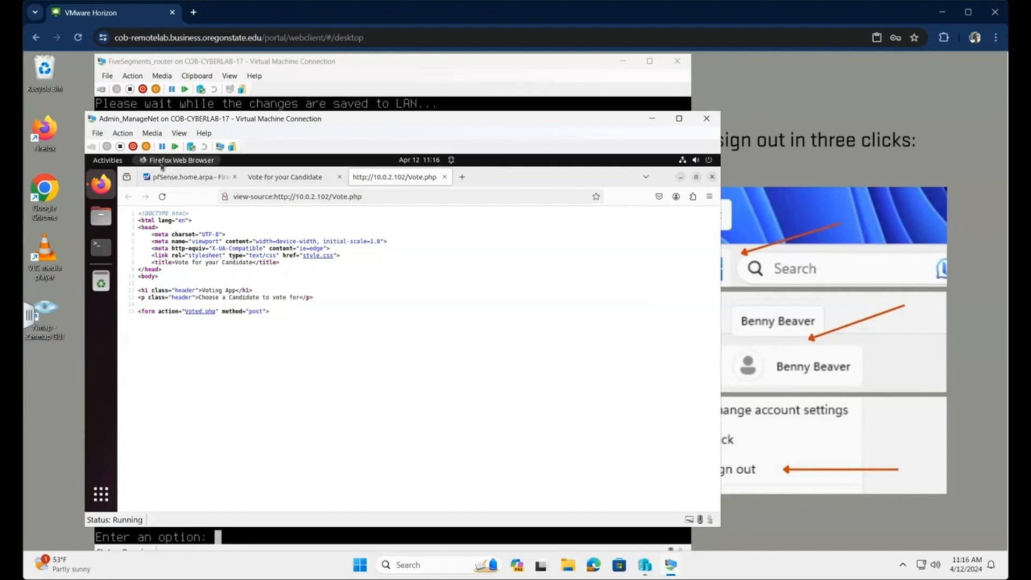
- Enable packet logging on the DMZ RFC1918 reject rule, save it, and apply the changes
click(181, 179)
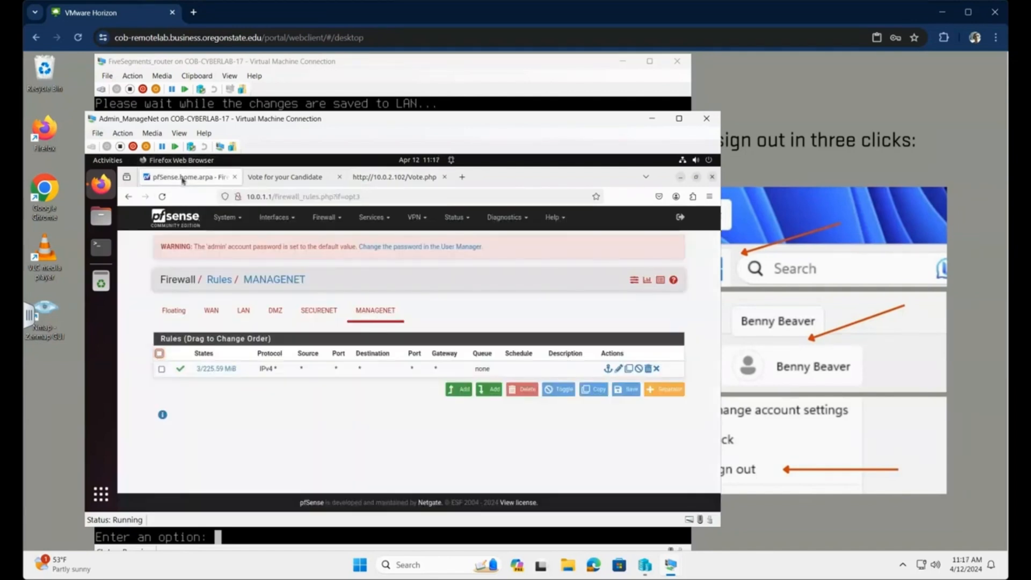
click(277, 313)
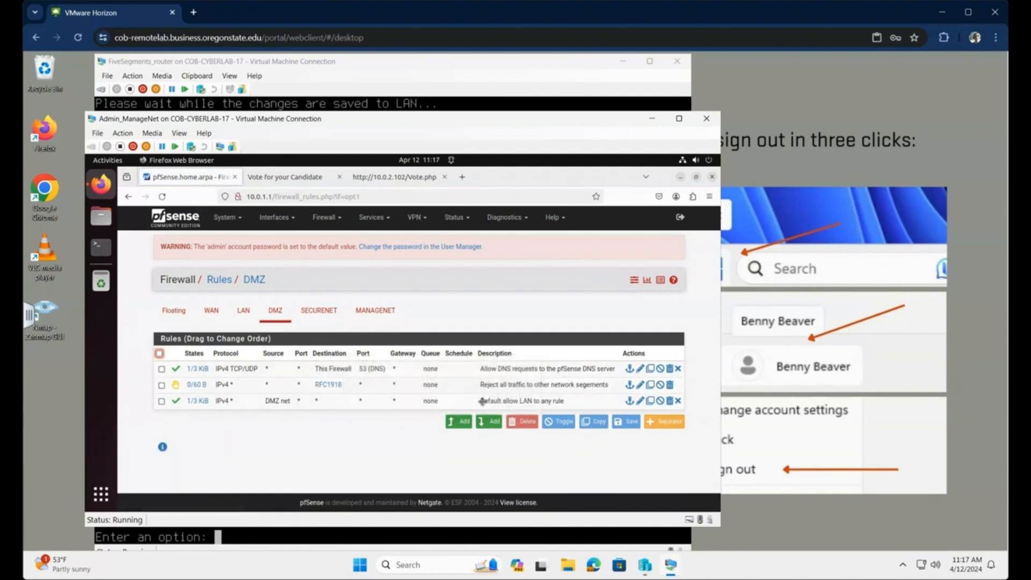
click(162, 386)
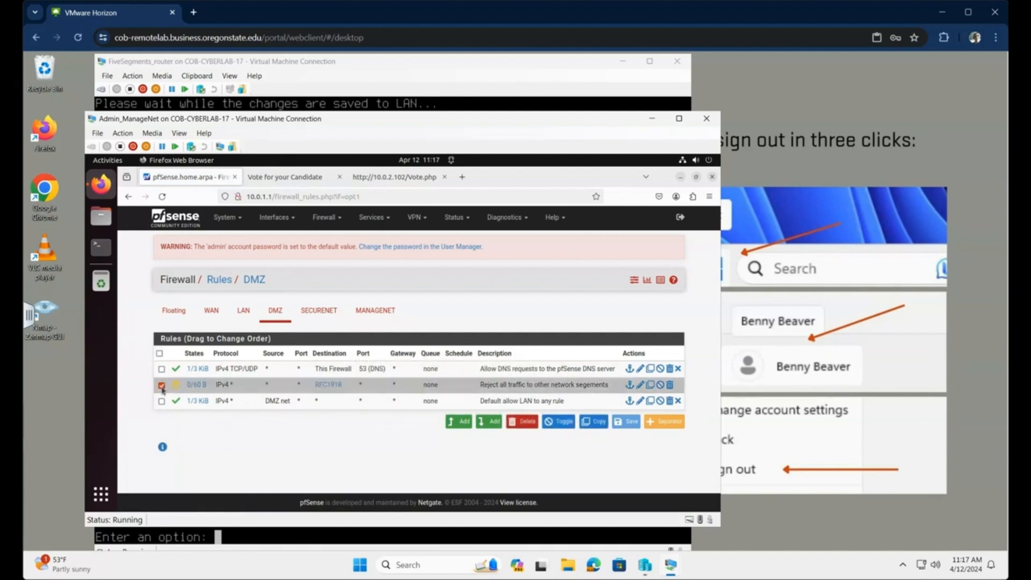
click(640, 385)
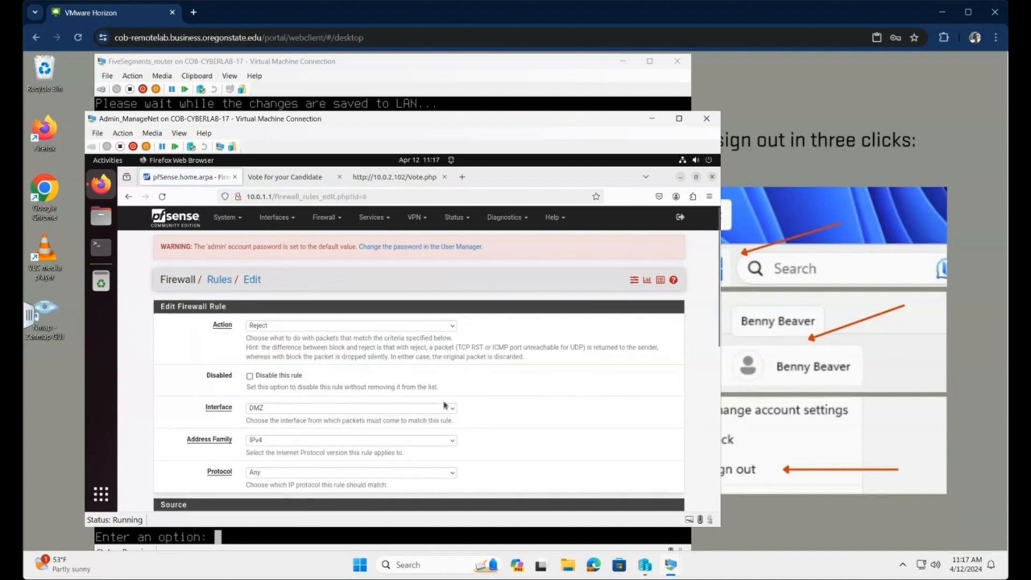
scroll(440, 403, down, 10)
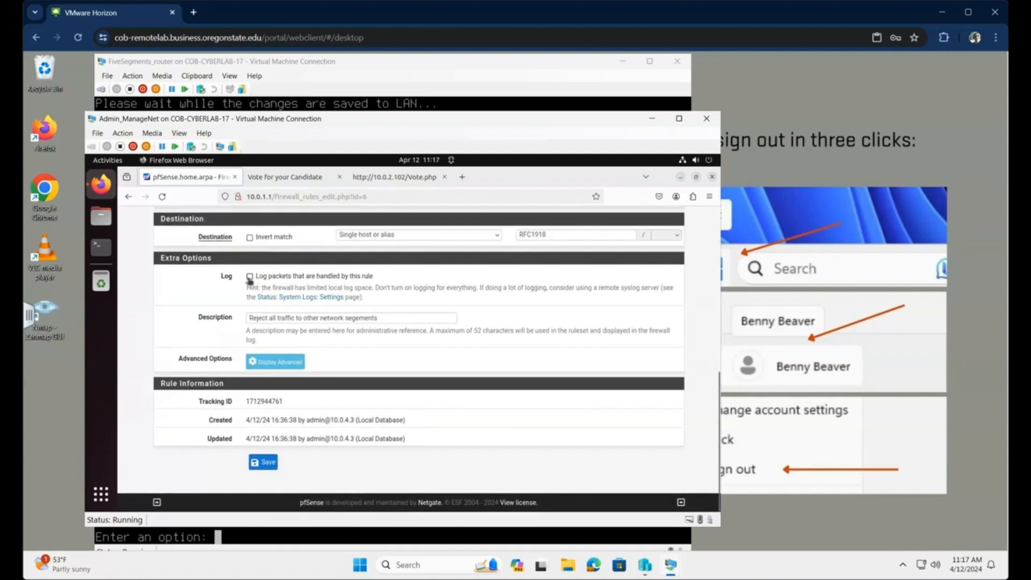
click(249, 276)
click(263, 462)
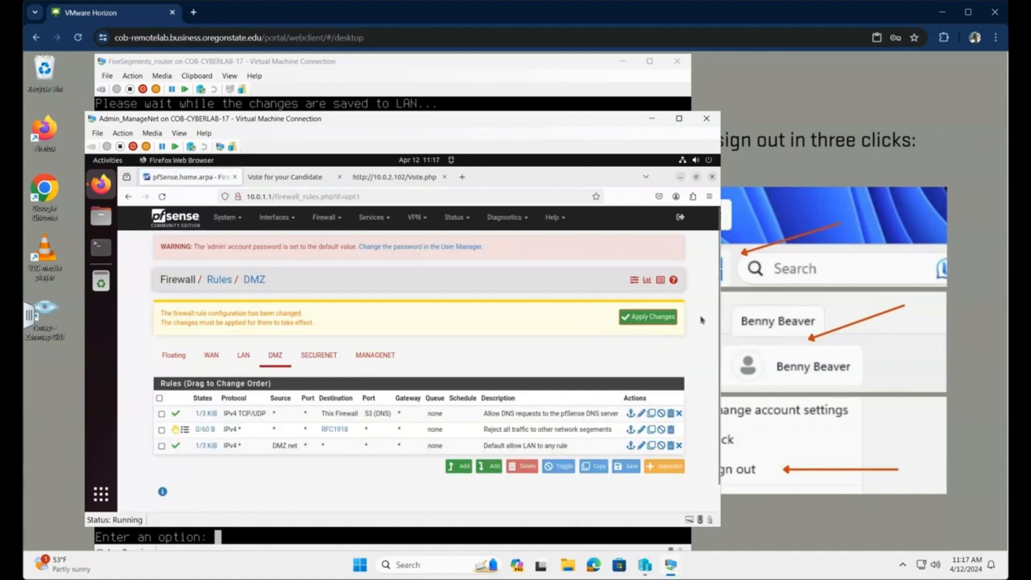
click(653, 321)
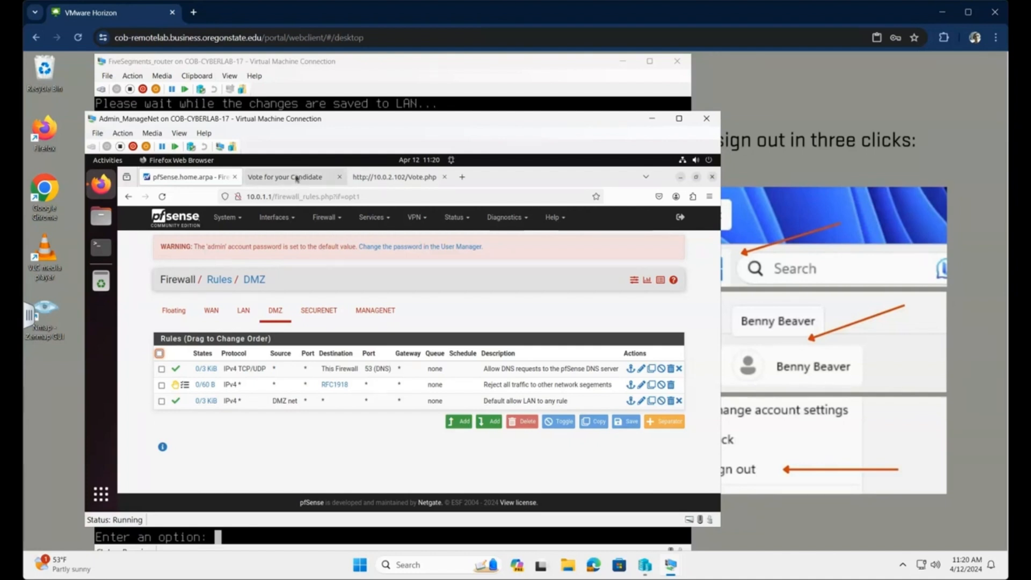
- Reload the Voting App page, then return to the pfSense DMZ rules
click(297, 178)
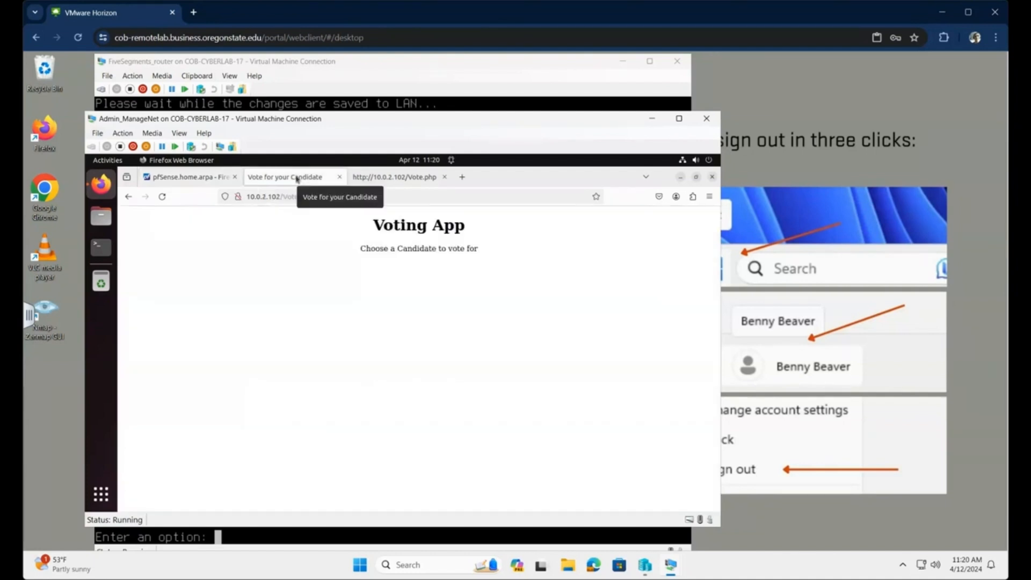
click(162, 197)
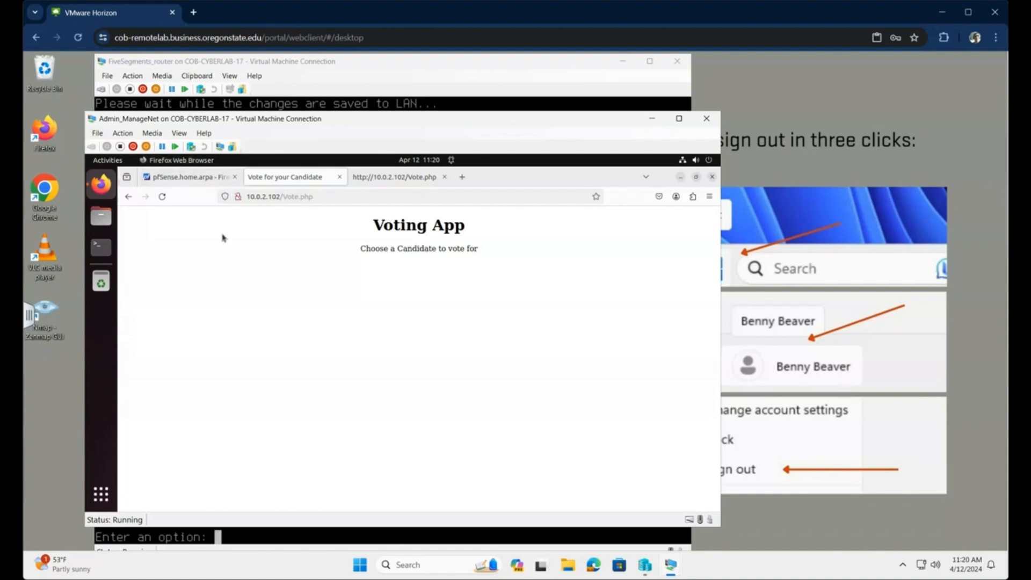
click(186, 181)
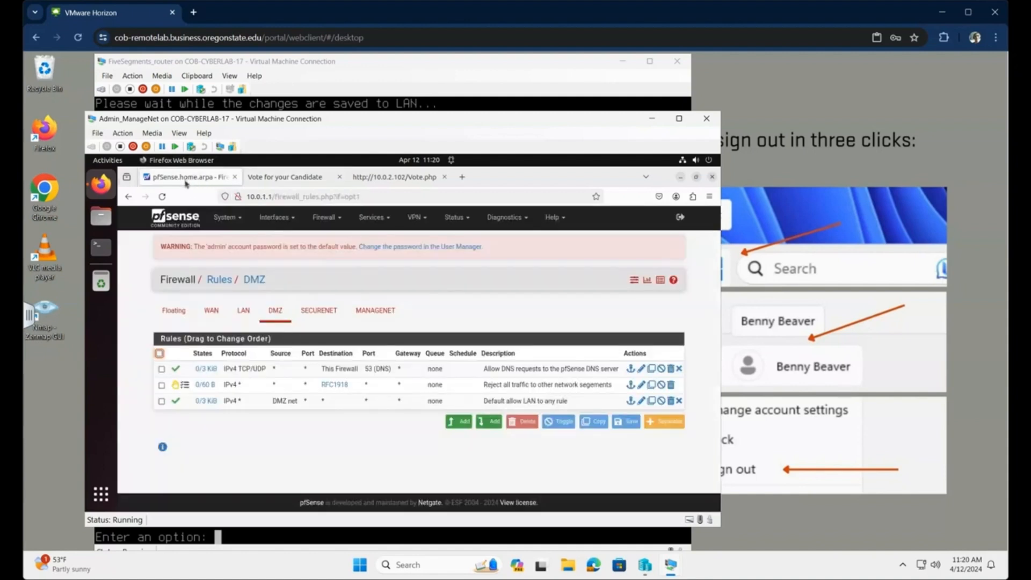
- In the firewall system log, find the DMZ reject of 10.0.2.102 to 10.0.3.103 on port 3306
click(459, 218)
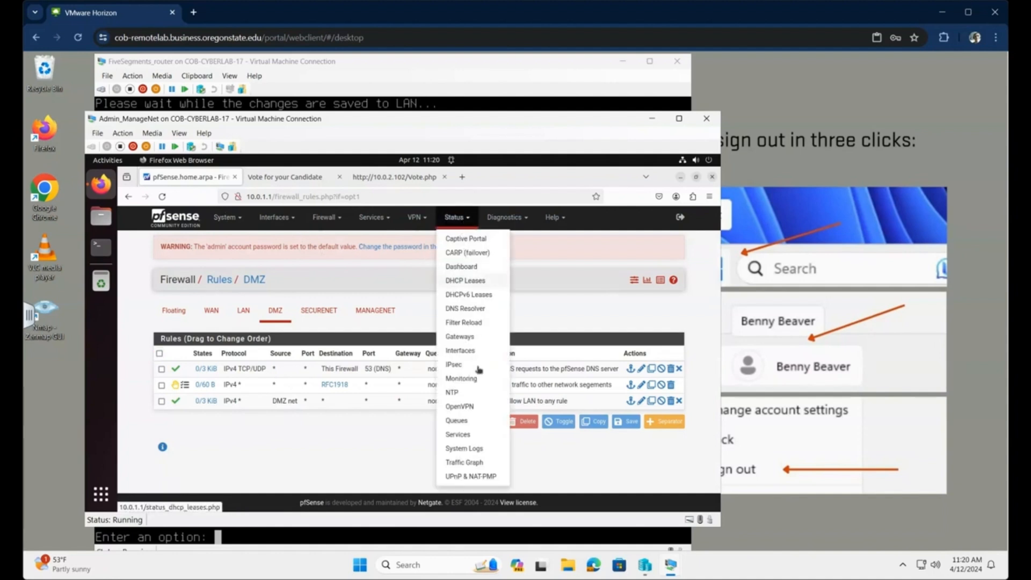
click(464, 448)
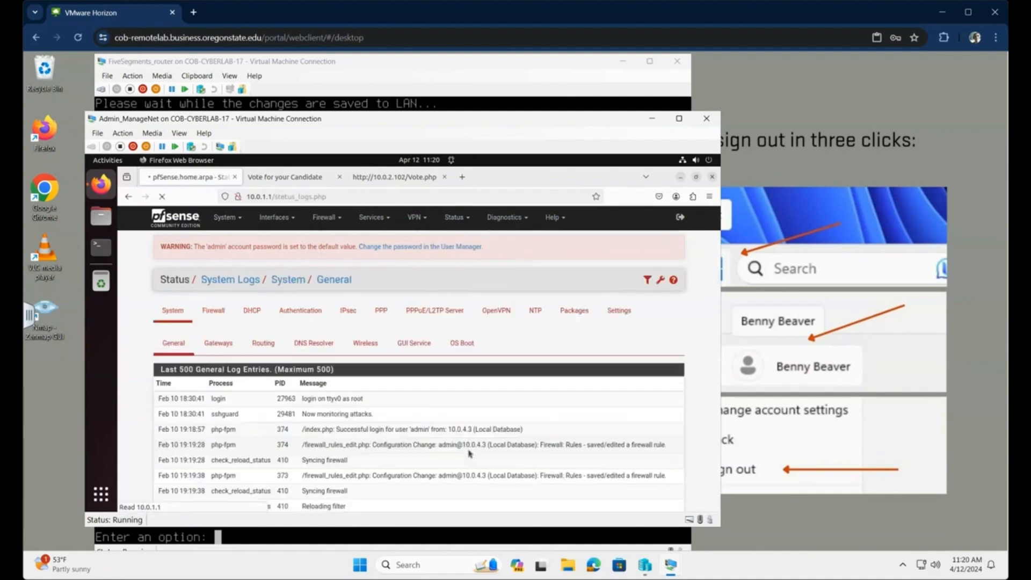
click(215, 311)
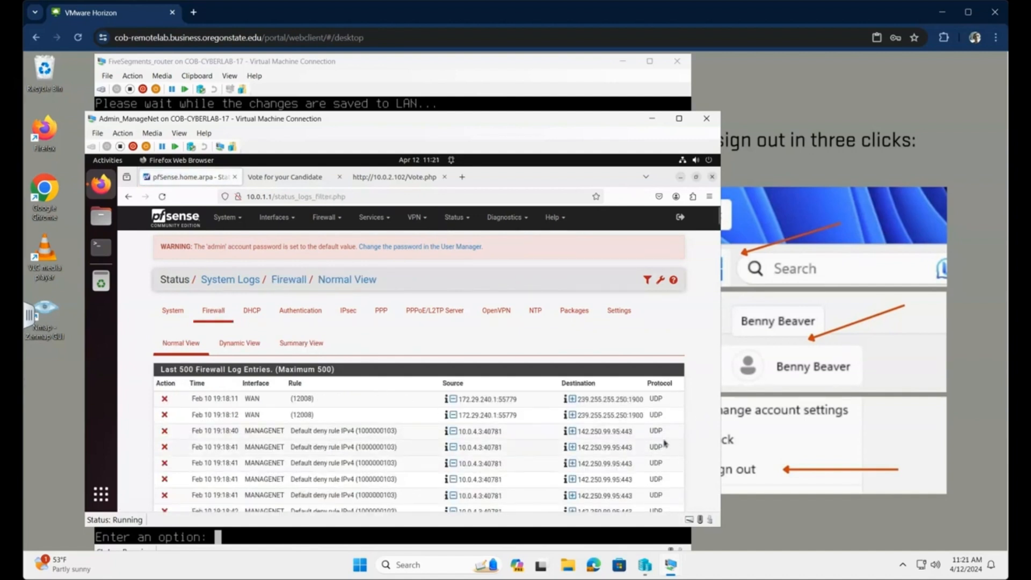
scroll(644, 442, down, 8)
scroll(539, 395, down, 10)
scroll(540, 394, down, 10)
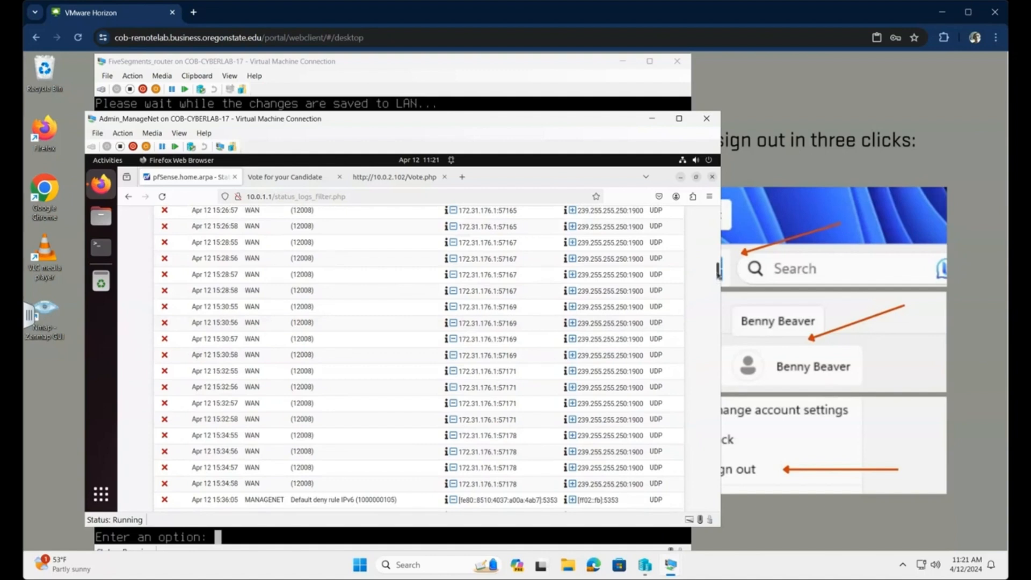
drag(718, 274, 719, 515)
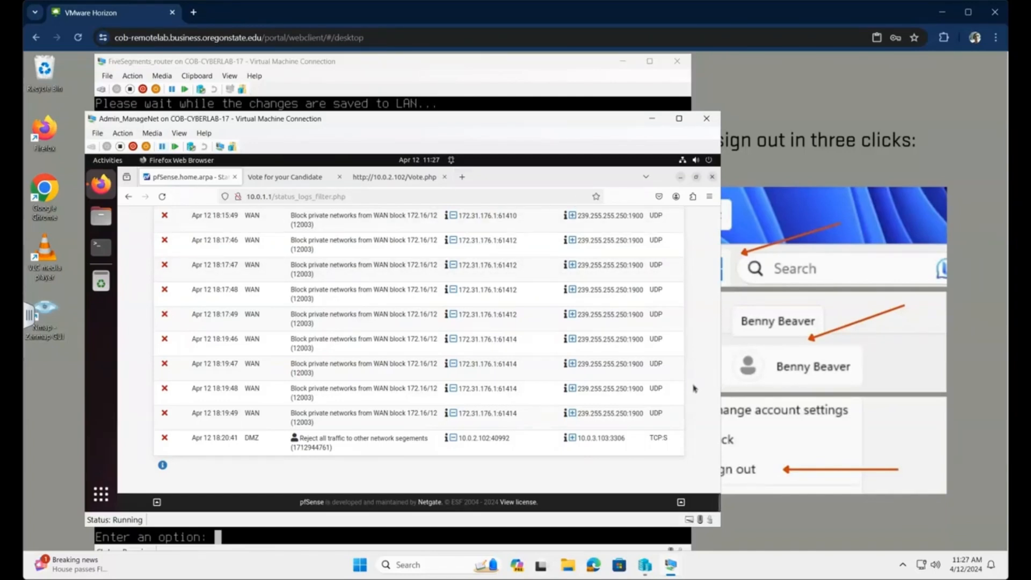
scroll(717, 499, up, 5)
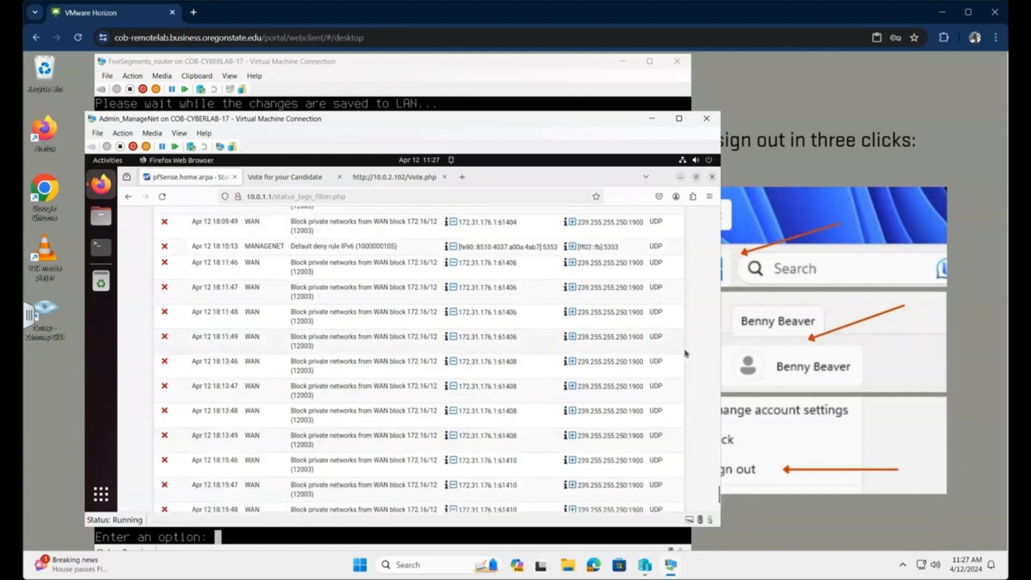
drag(717, 492, 709, 204)
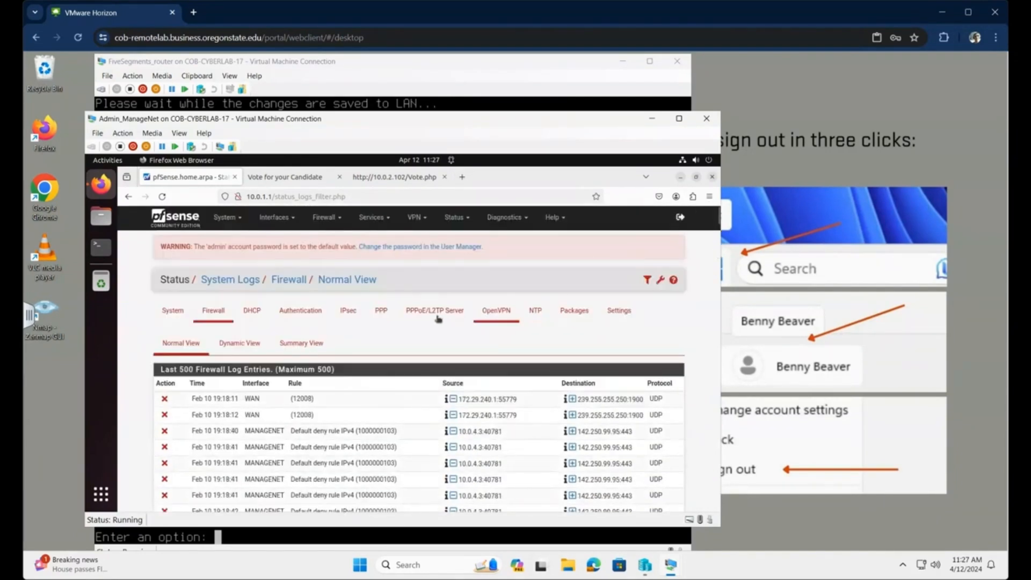
click(338, 217)
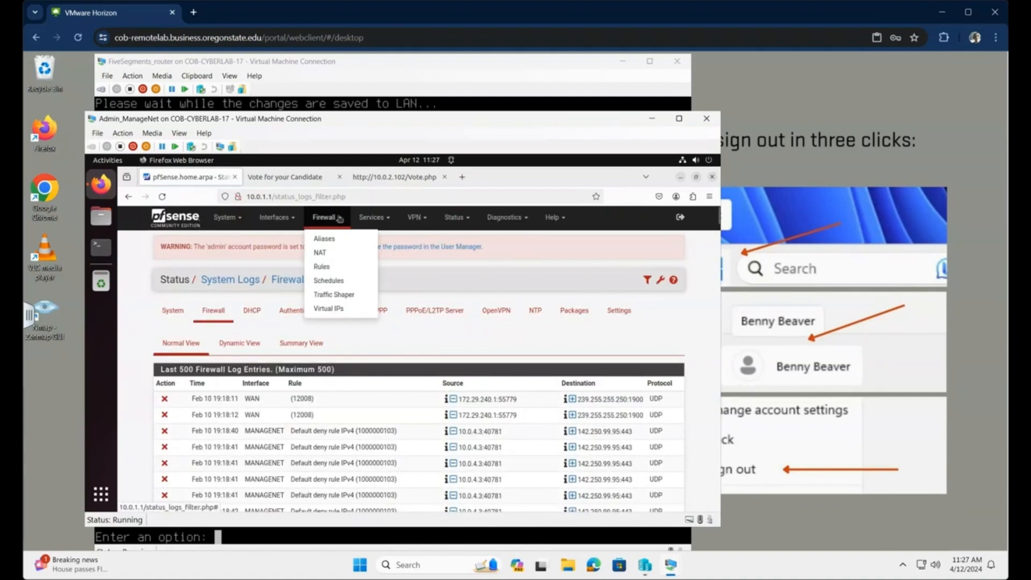
- Start adding a new firewall rule on the DMZ interface
click(321, 267)
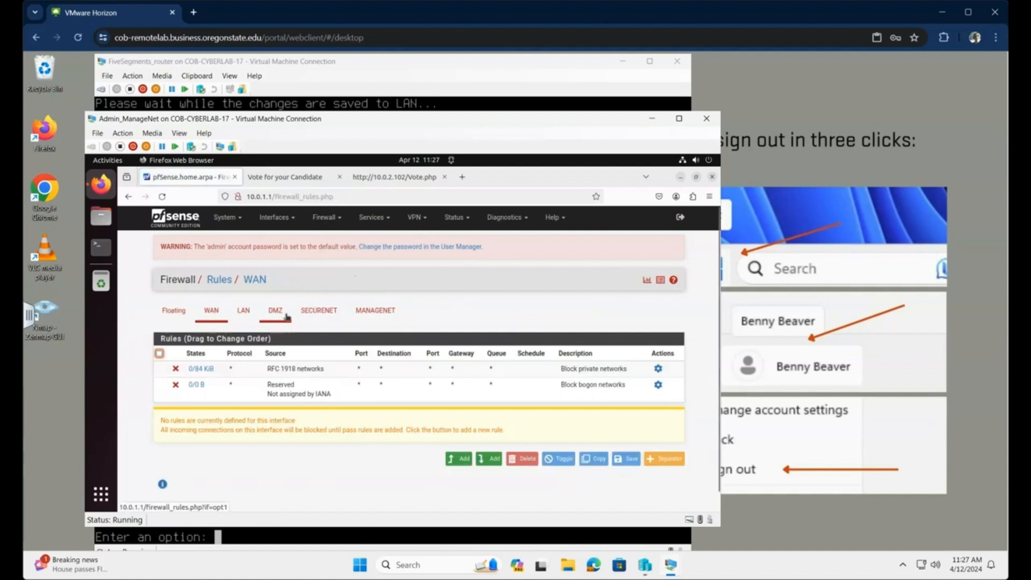
click(274, 312)
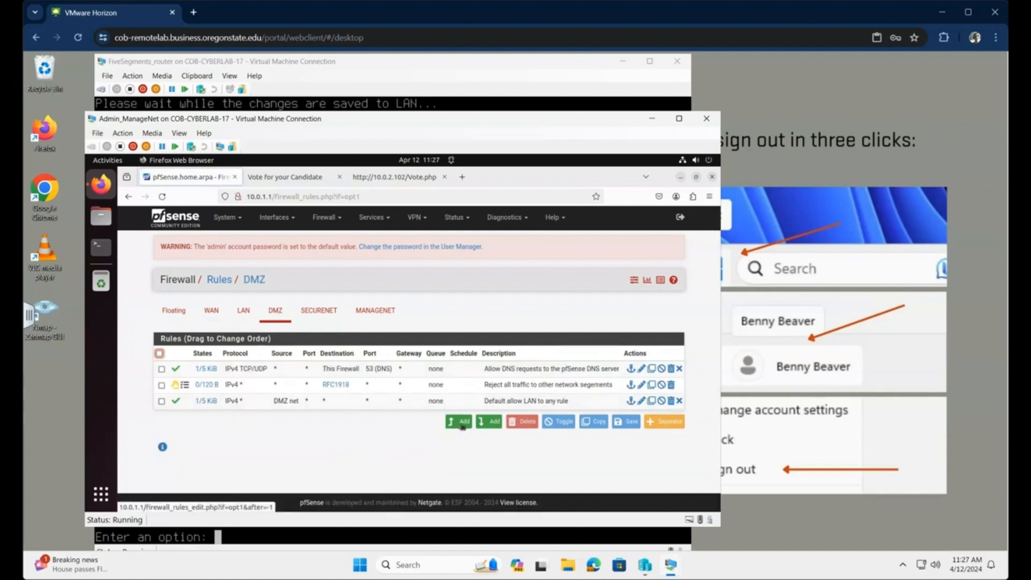
click(462, 422)
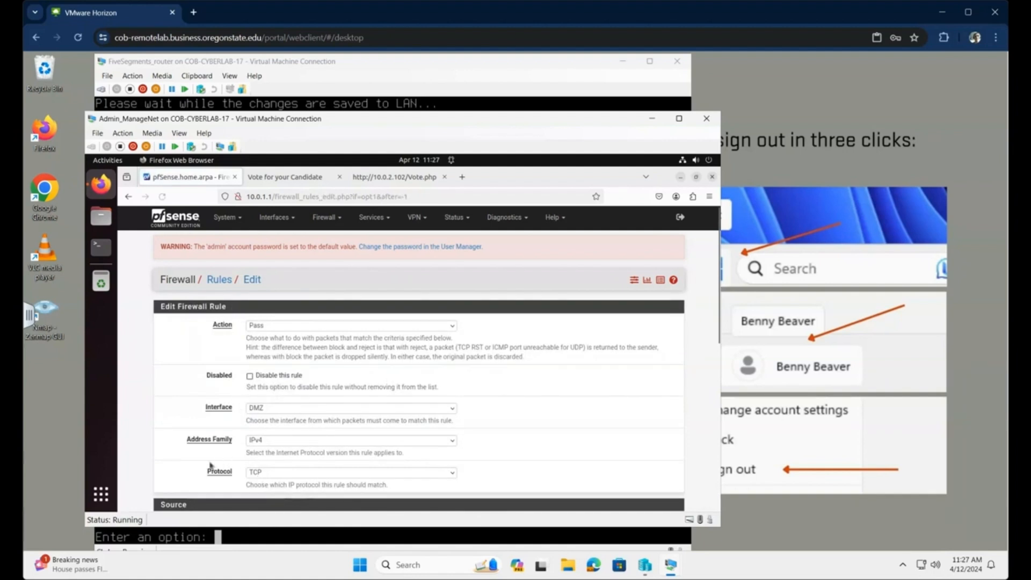
- Set the rule's source to Single host or alias and begin entering its address
scroll(415, 392, down, 5)
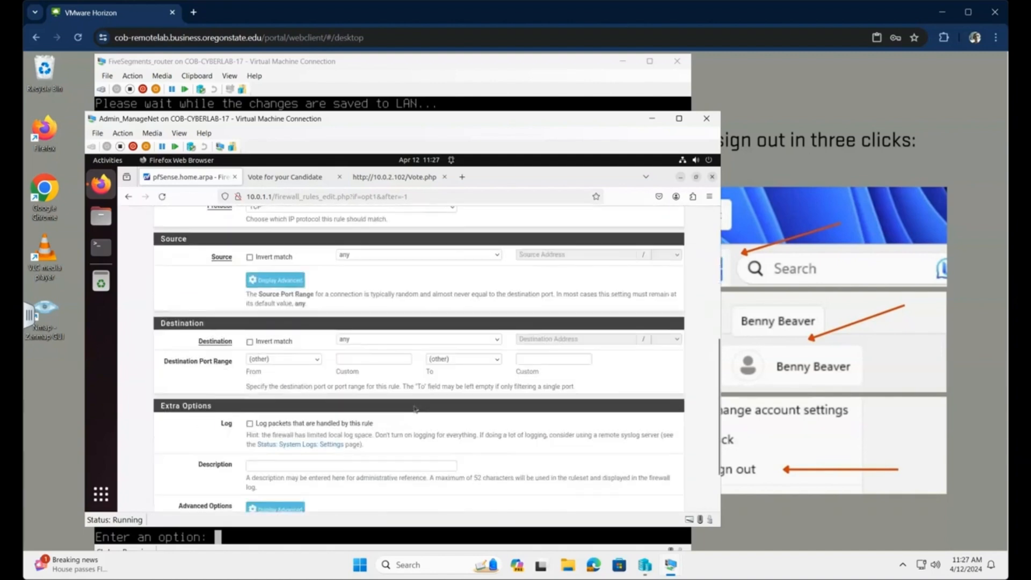
click(367, 260)
click(370, 280)
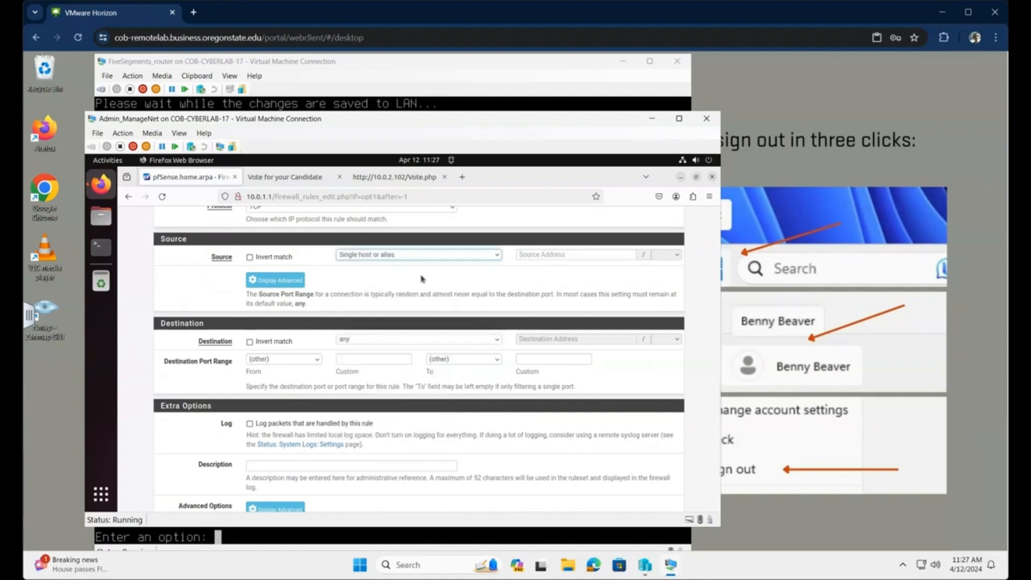
click(537, 254)
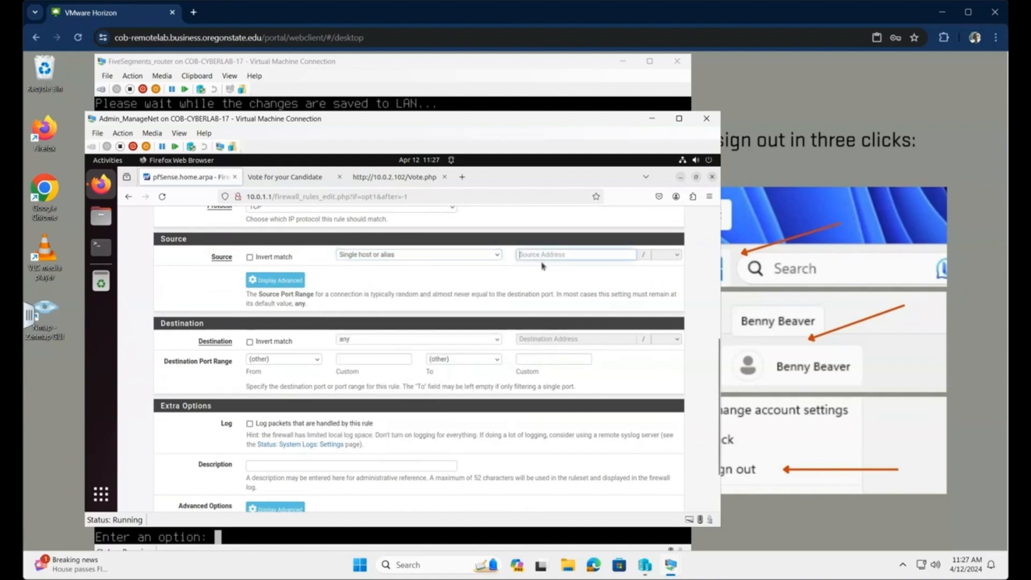
text(1)
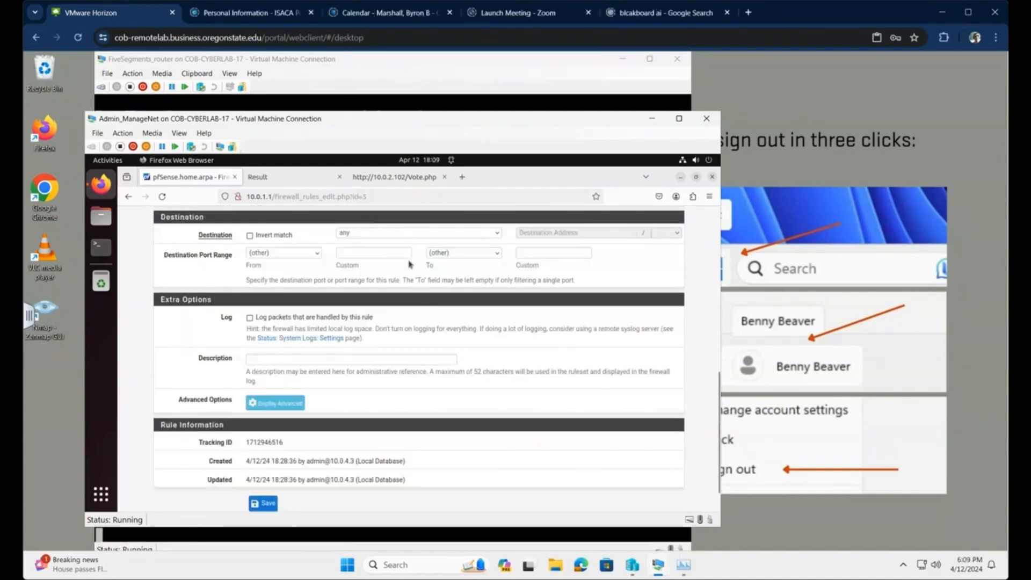
- Set the rule's destination to single host 10.0.3.103
click(399, 234)
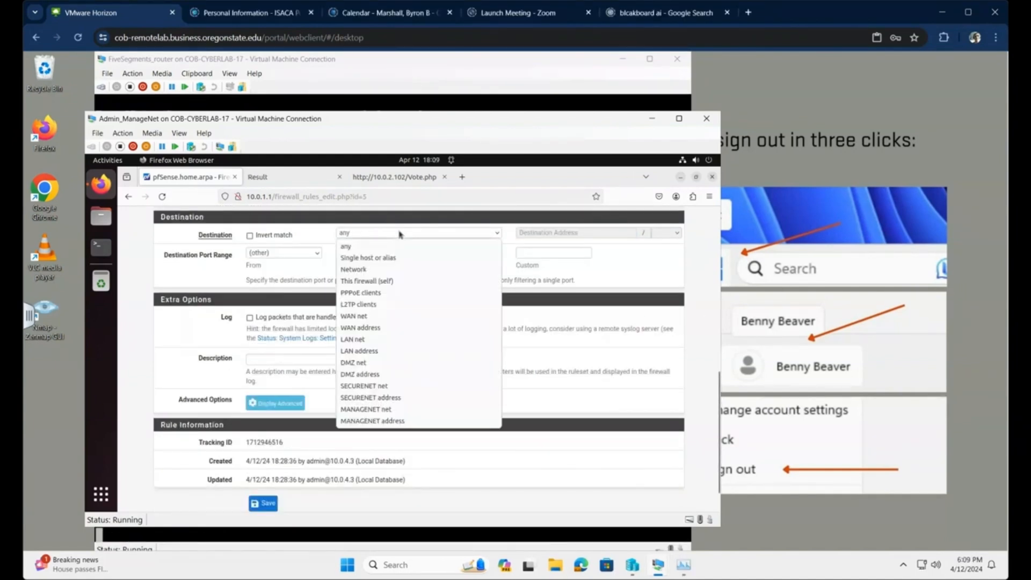
click(391, 259)
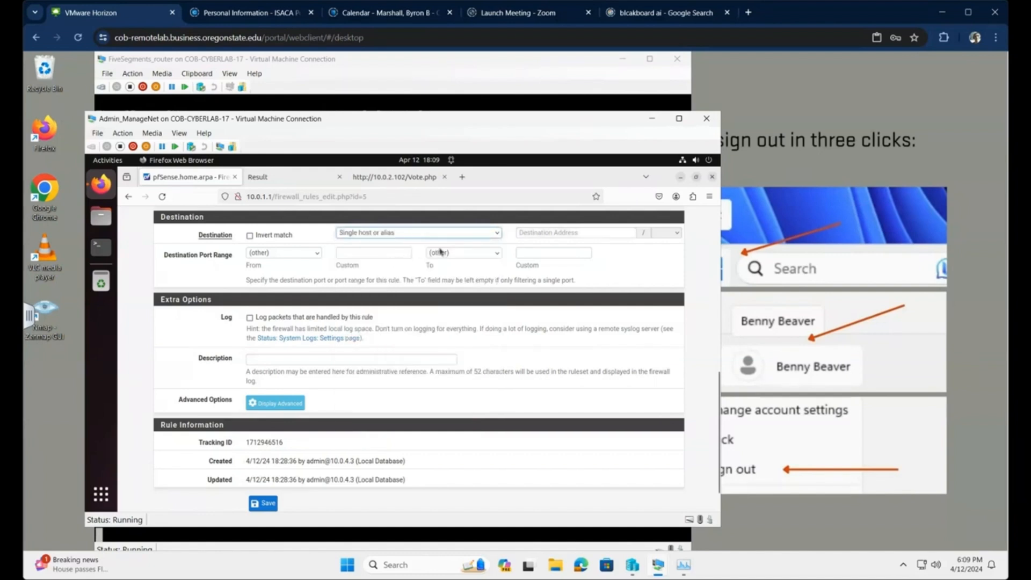
click(567, 232)
text(10.0.3.103)
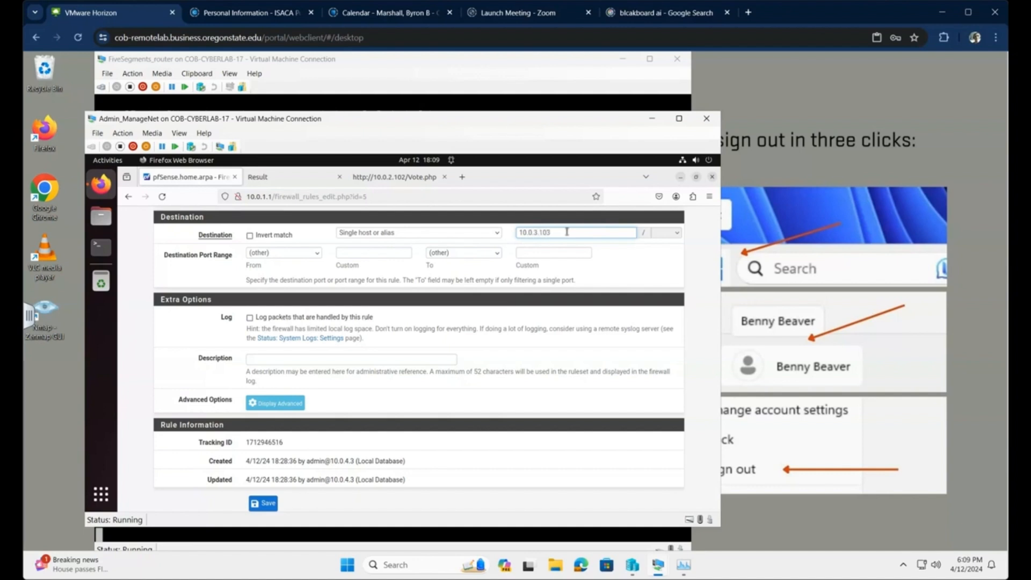
- Set the destination port range from 3306 to 3306
click(393, 253)
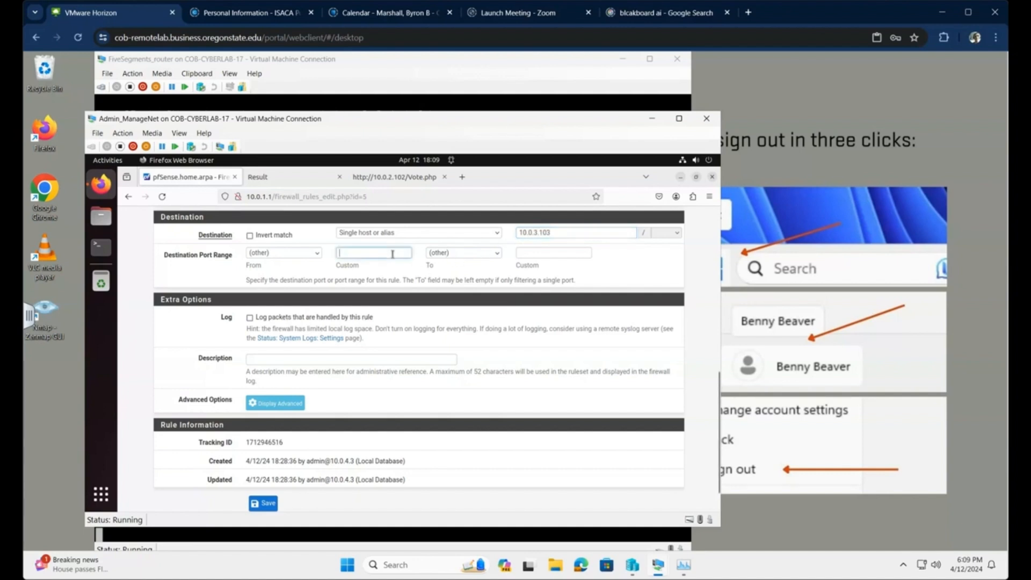
text(3306)
key(Tab)
click(531, 252)
text(3306)
click(554, 320)
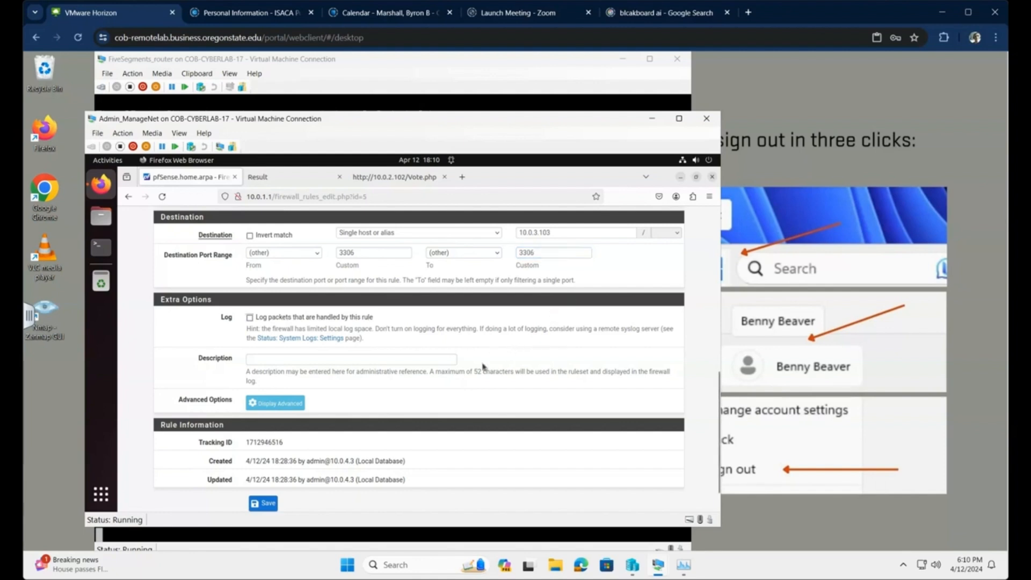
- Describe the rule as 'Allow traffic from Ecomm to DBServer' and save it
click(315, 361)
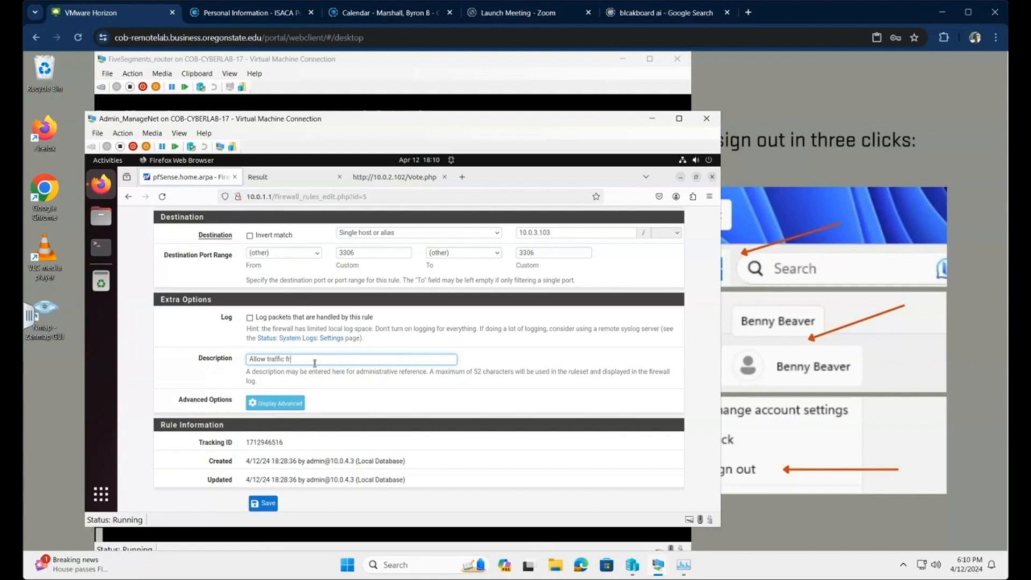
text(m Ecomm to DBServer)
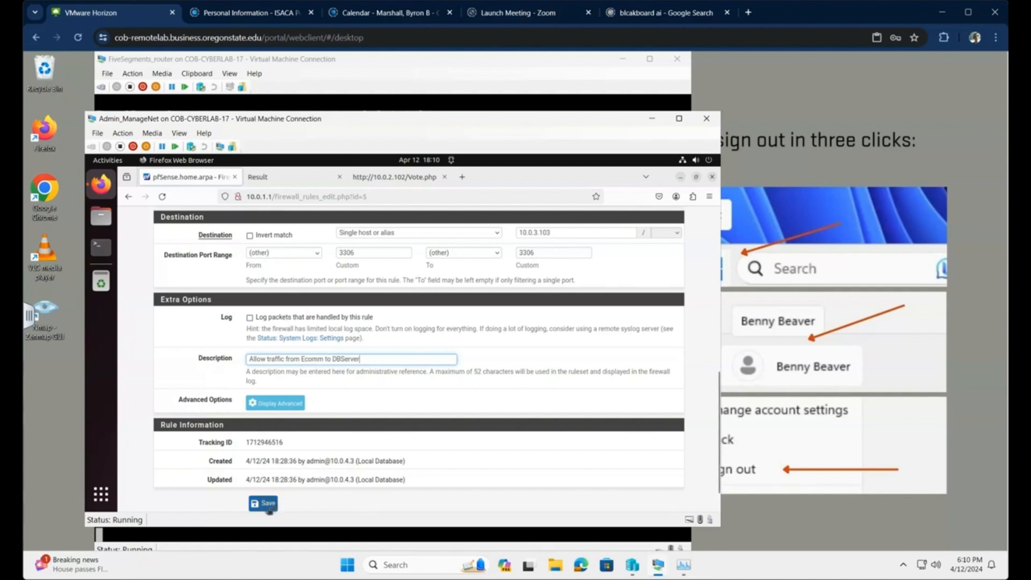
click(263, 503)
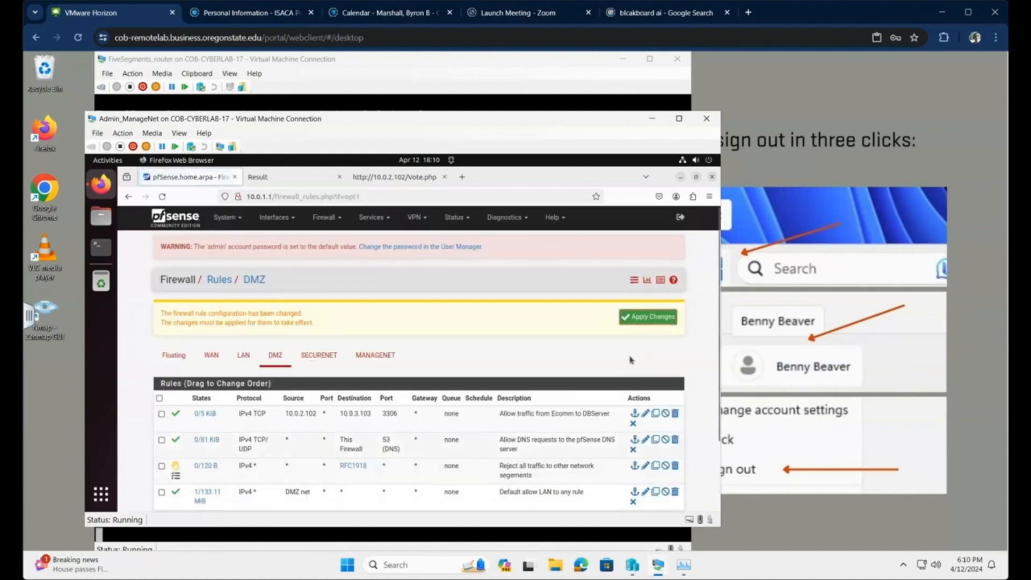
- Apply the firewall changes, then reload the Voting App to see candidates Rush, Kansas and Genesis
click(639, 317)
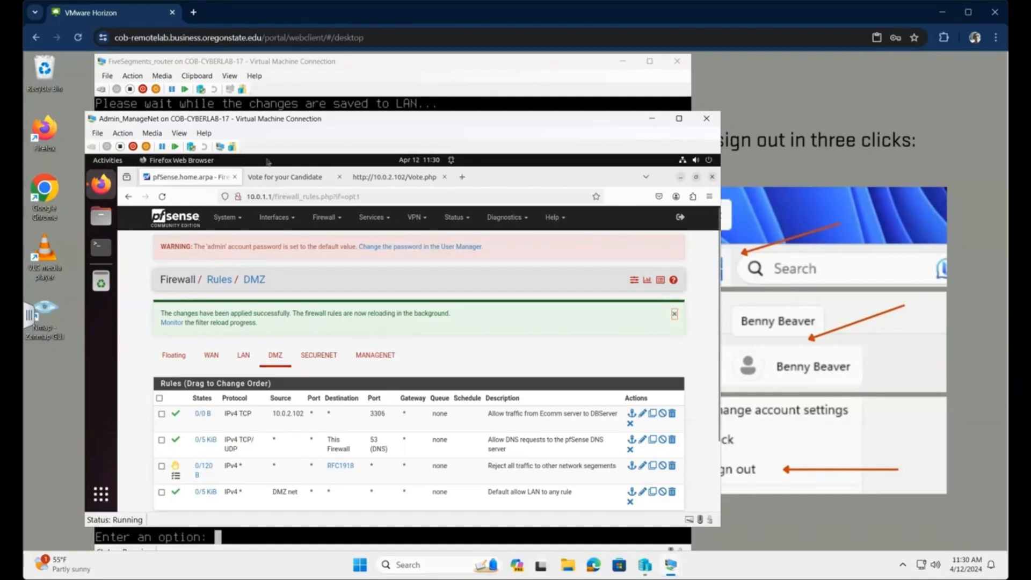
click(288, 180)
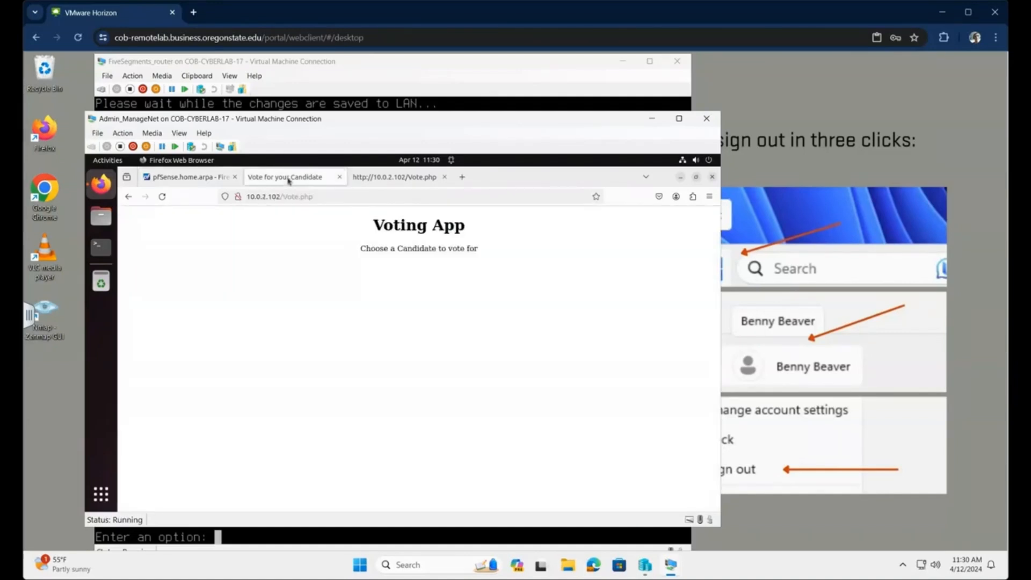
click(162, 196)
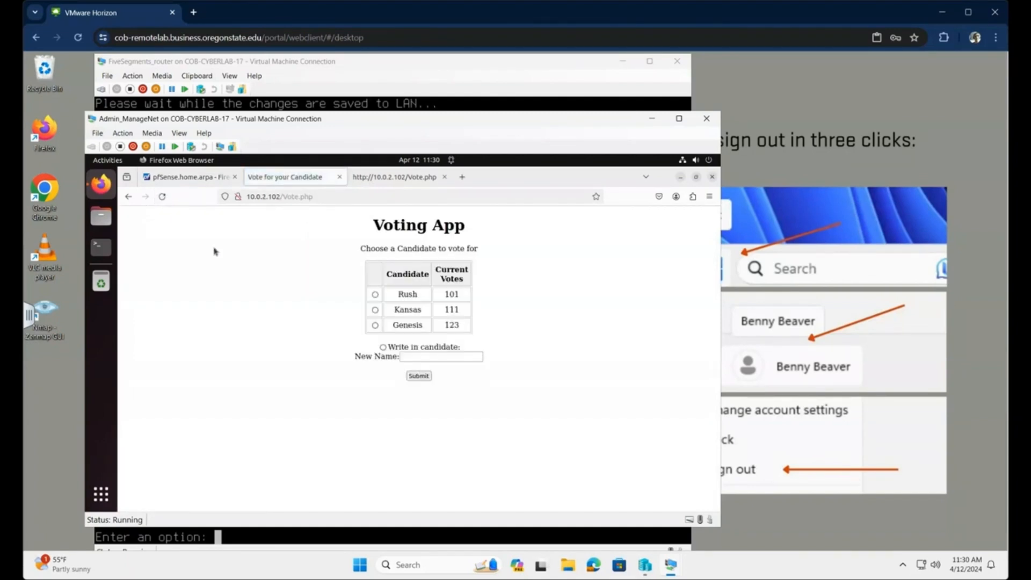
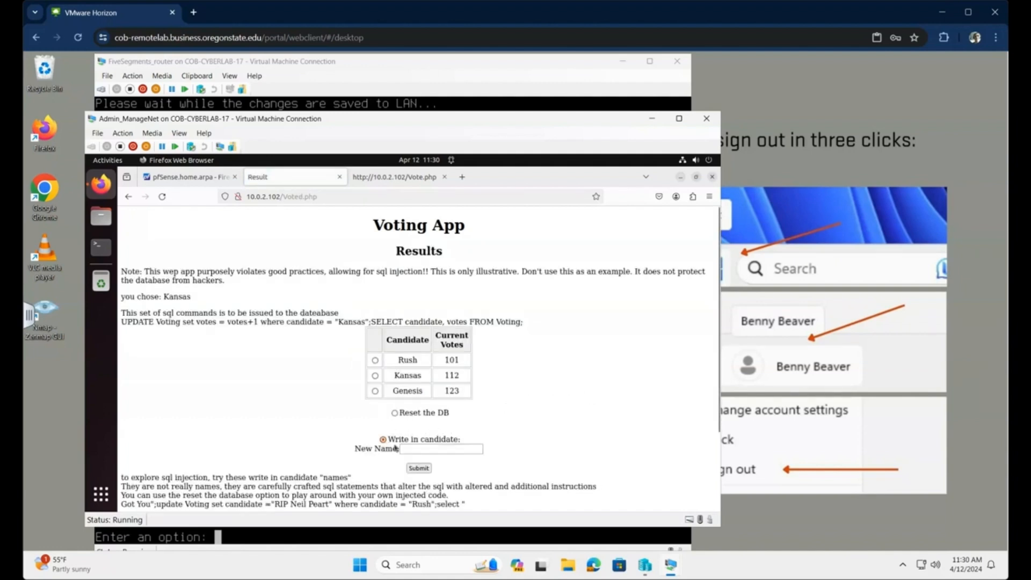
- Submit 'Green Day' as a write-in candidate so it appears with 1 vote
click(412, 449)
text(Green Day)
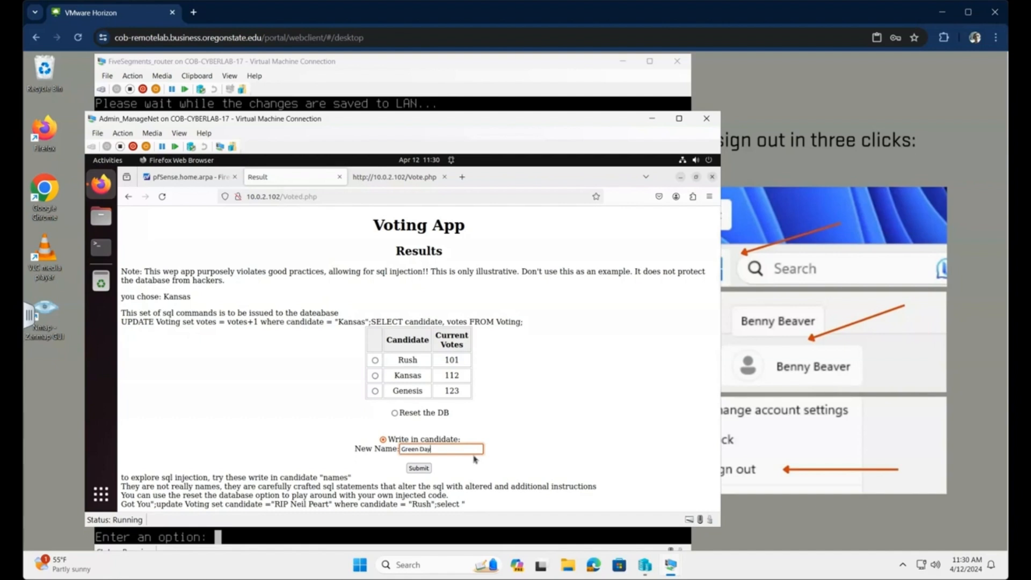
click(426, 469)
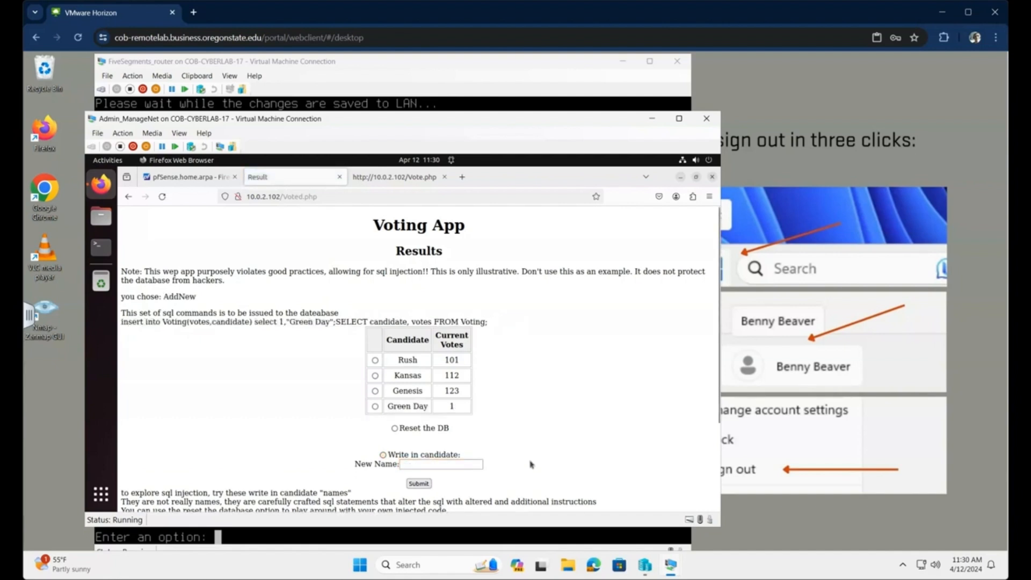